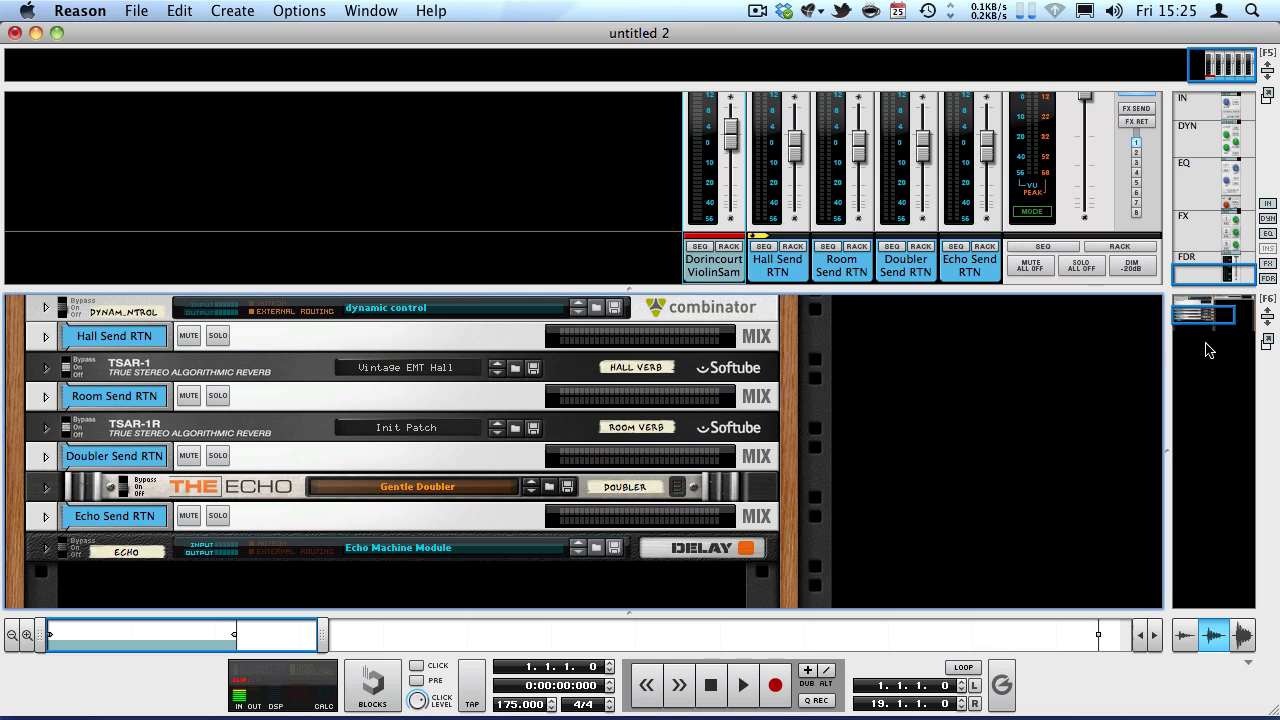
Shrink the mixer area and show the sequencer with the DorincourtViolinSample track in place of the rack.
mouse_move(1199, 310)
left_mouse_down()
mouse_move(1190, 300)
mouse_move(1184, 311)
left_mouse_up()
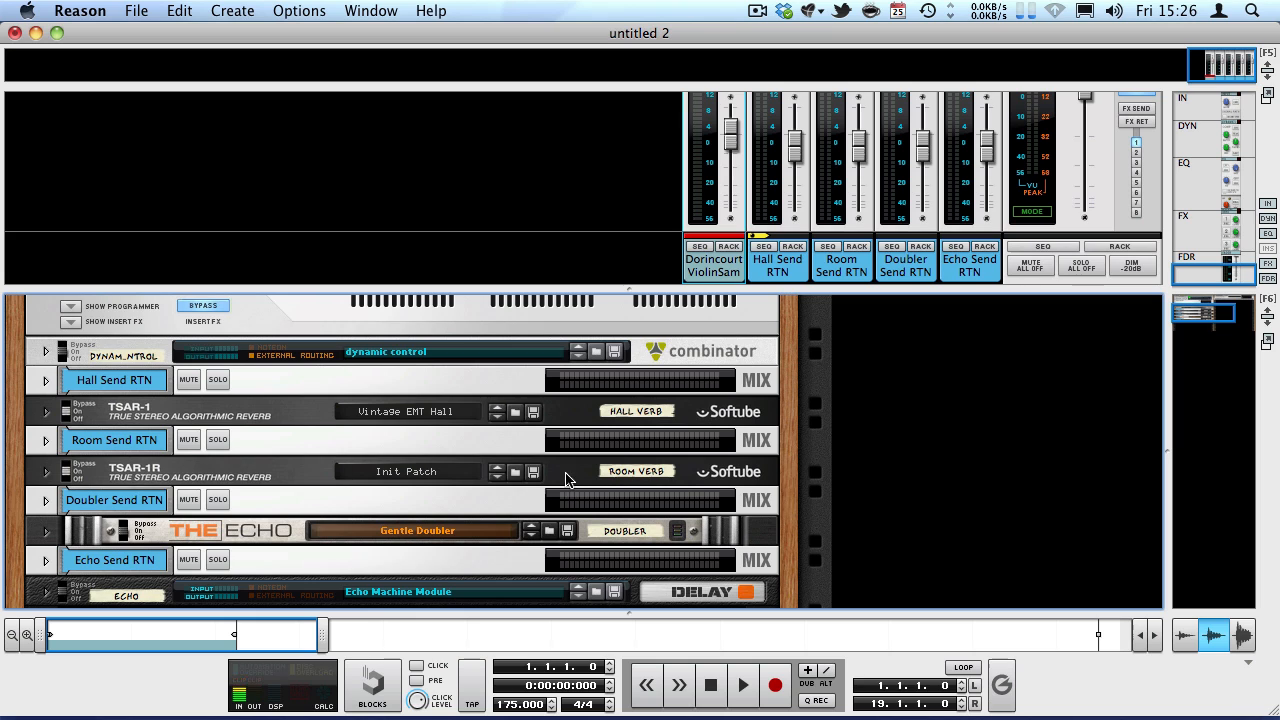
scroll(624, 468, "down", 3)
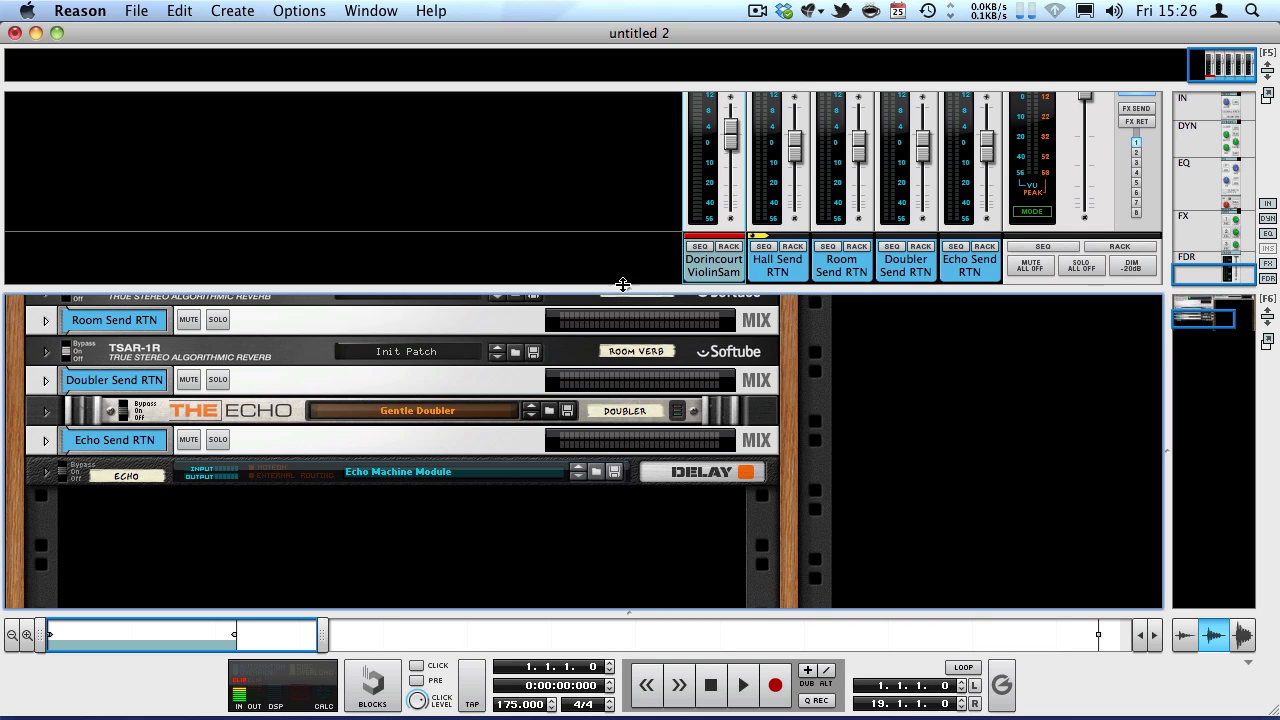
left_click_drag(622, 284, 589, 208)
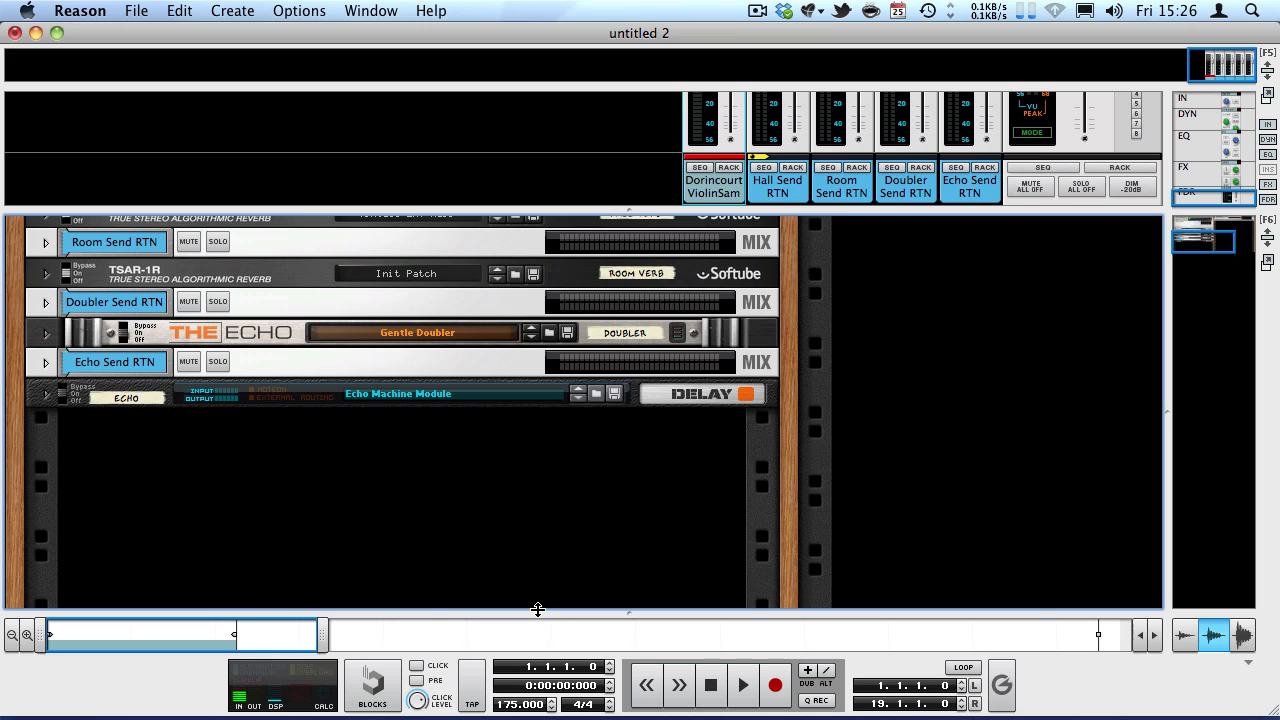
left_click_drag(538, 610, 443, 177)
left_click(383, 440)
left_click(99, 394)
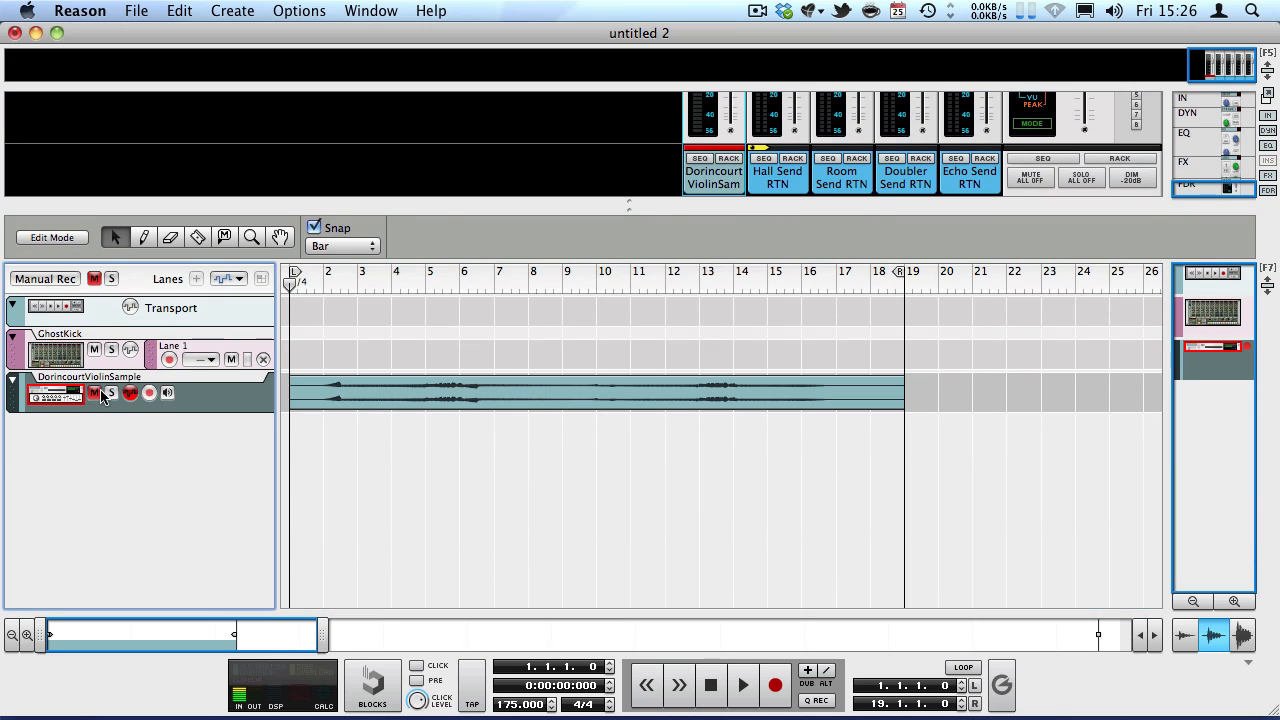
Unmute and solo the DorincourtViolinSample track, play it from the start, and stop playback.
left_click(94, 392)
left_click(111, 392)
left_click(393, 479)
key("space")
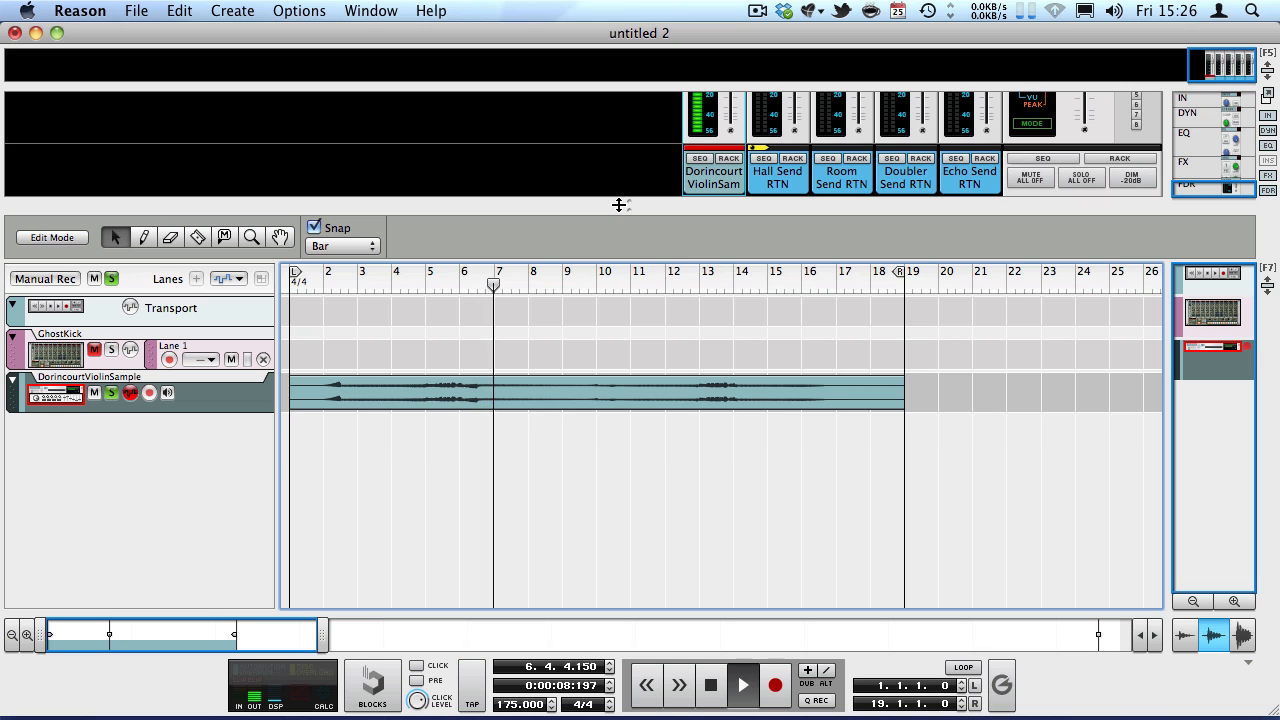
key("space")
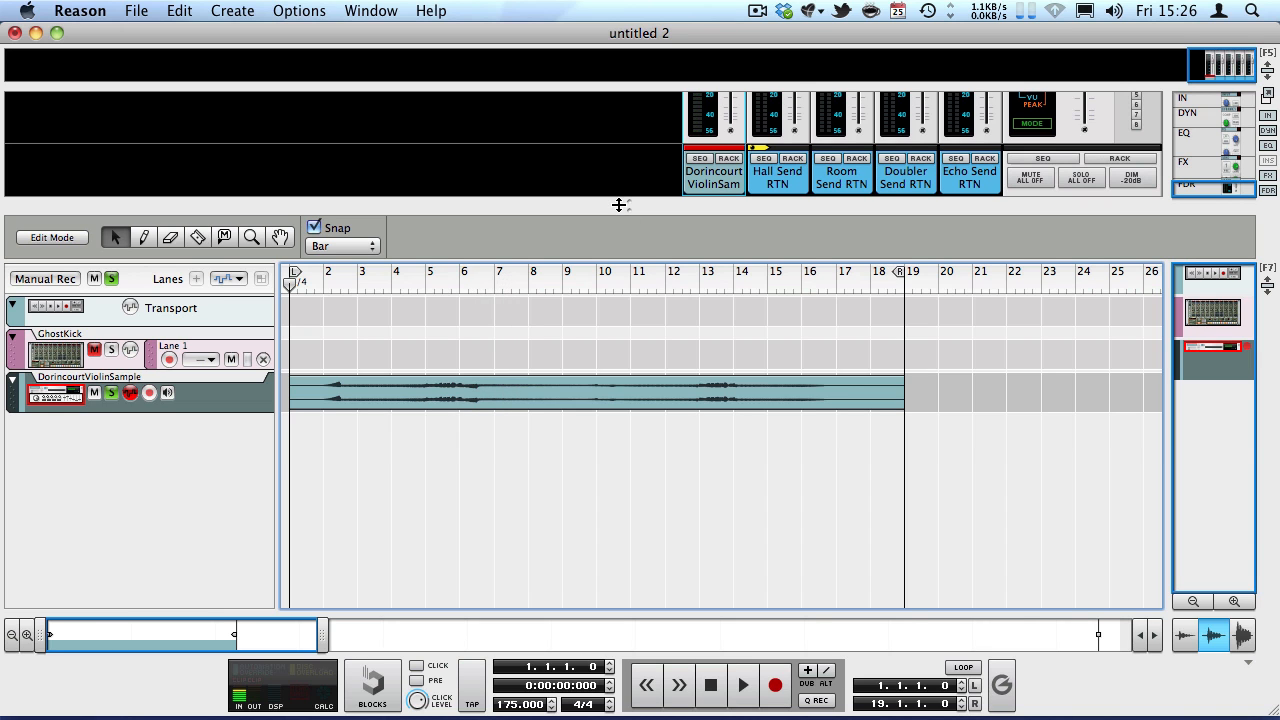
Bring back the rack, enlarge the mixer above it, and enable FX send 1 on the violin channel.
key("F6")
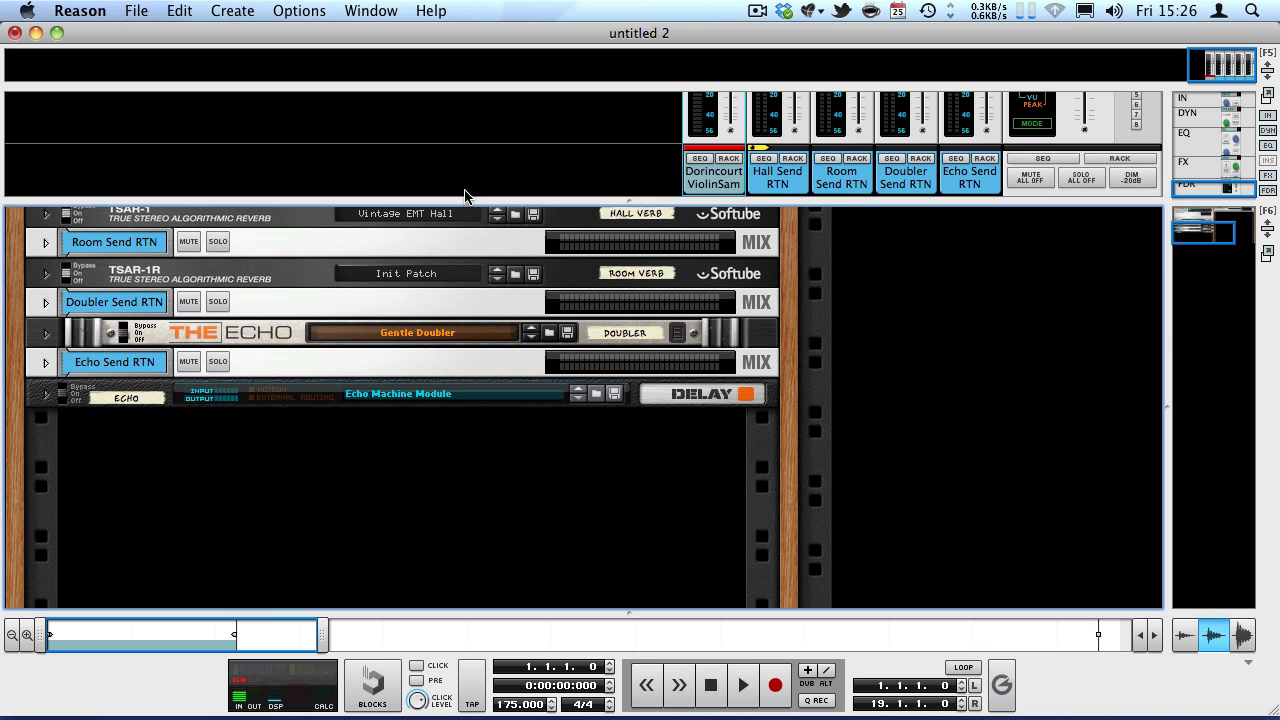
left_click_drag(456, 170, 471, 281)
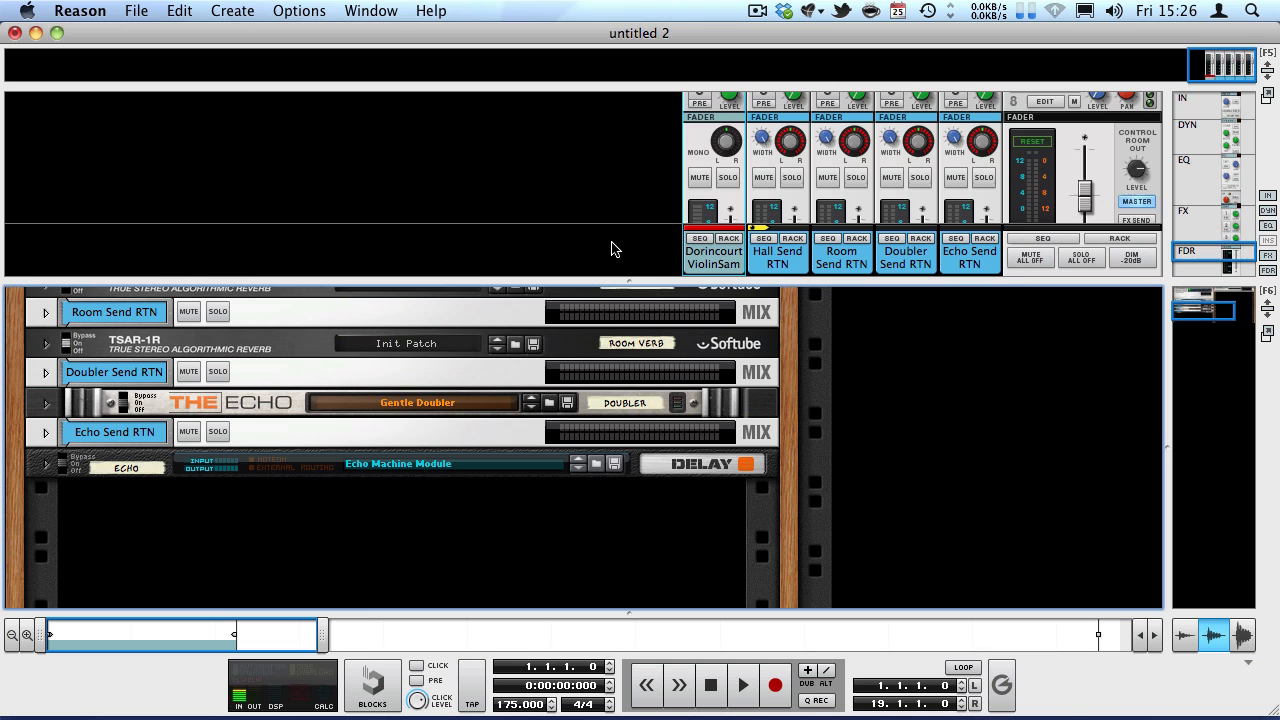
left_click_drag(674, 285, 672, 354)
scroll(646, 300, "up", 4)
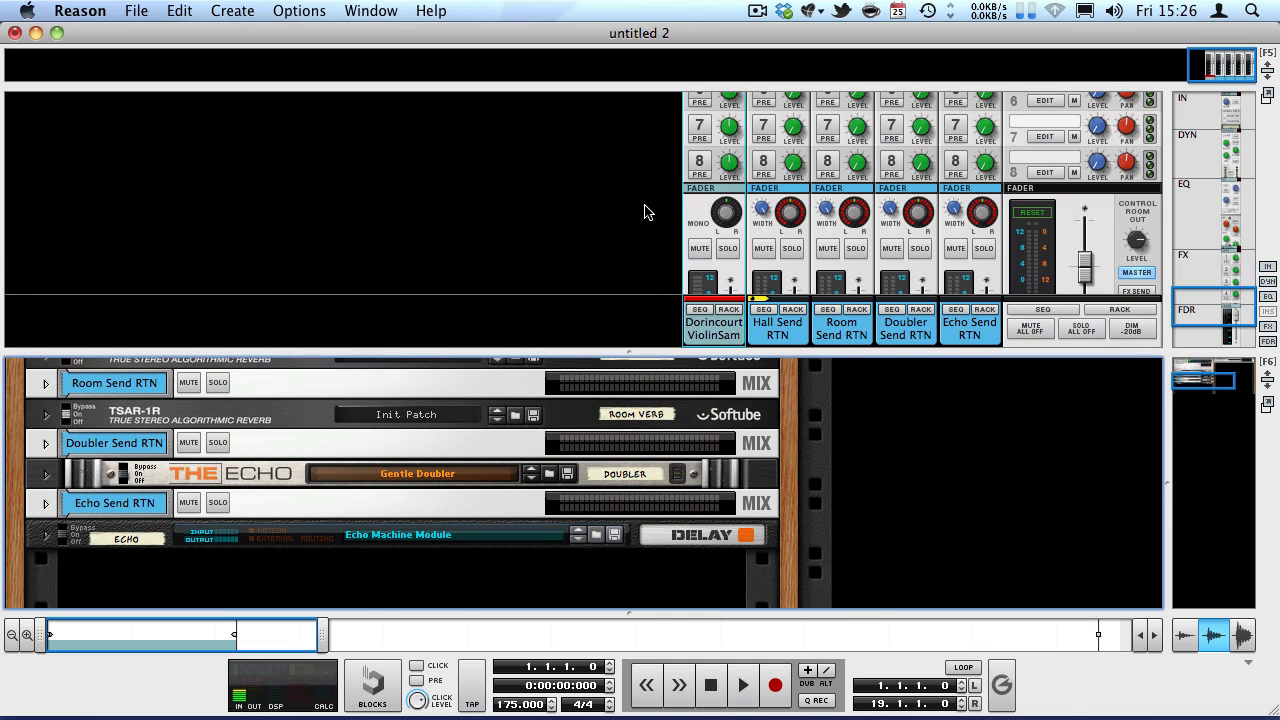
left_click(728, 157)
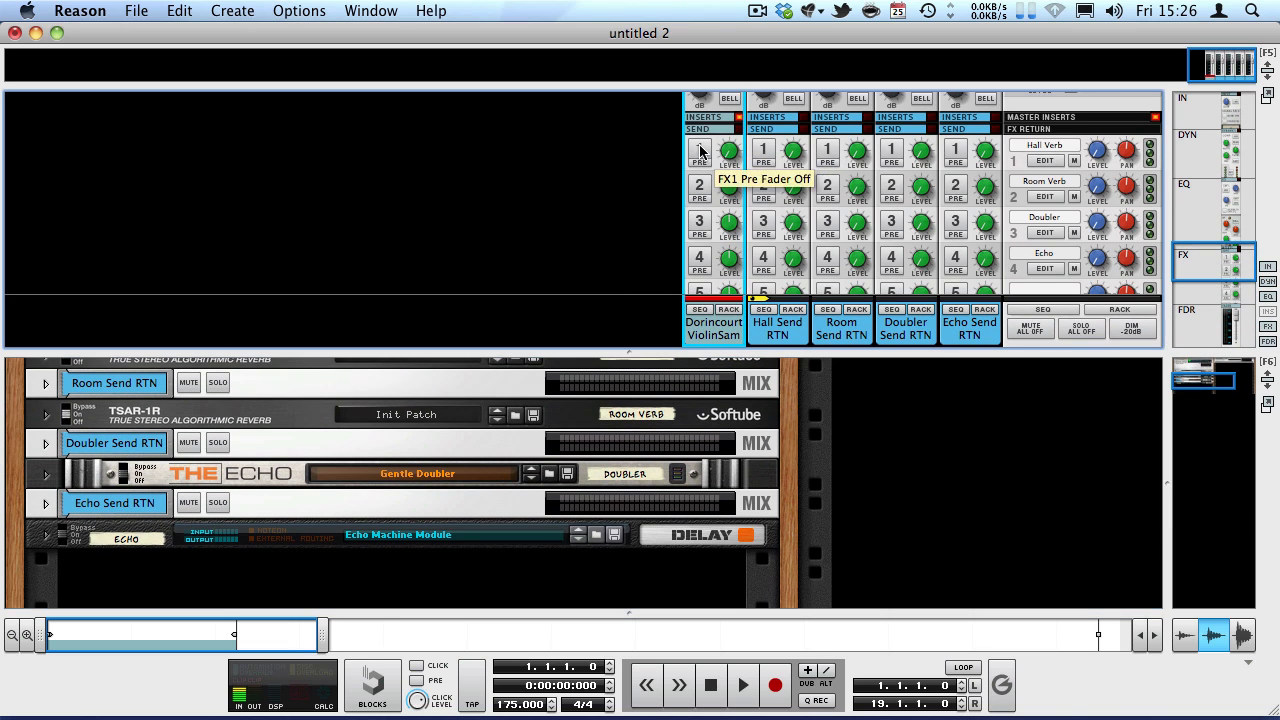
left_click(699, 150)
Play the violin and raise its send 1 level to feed the Hall Verb.
key("space")
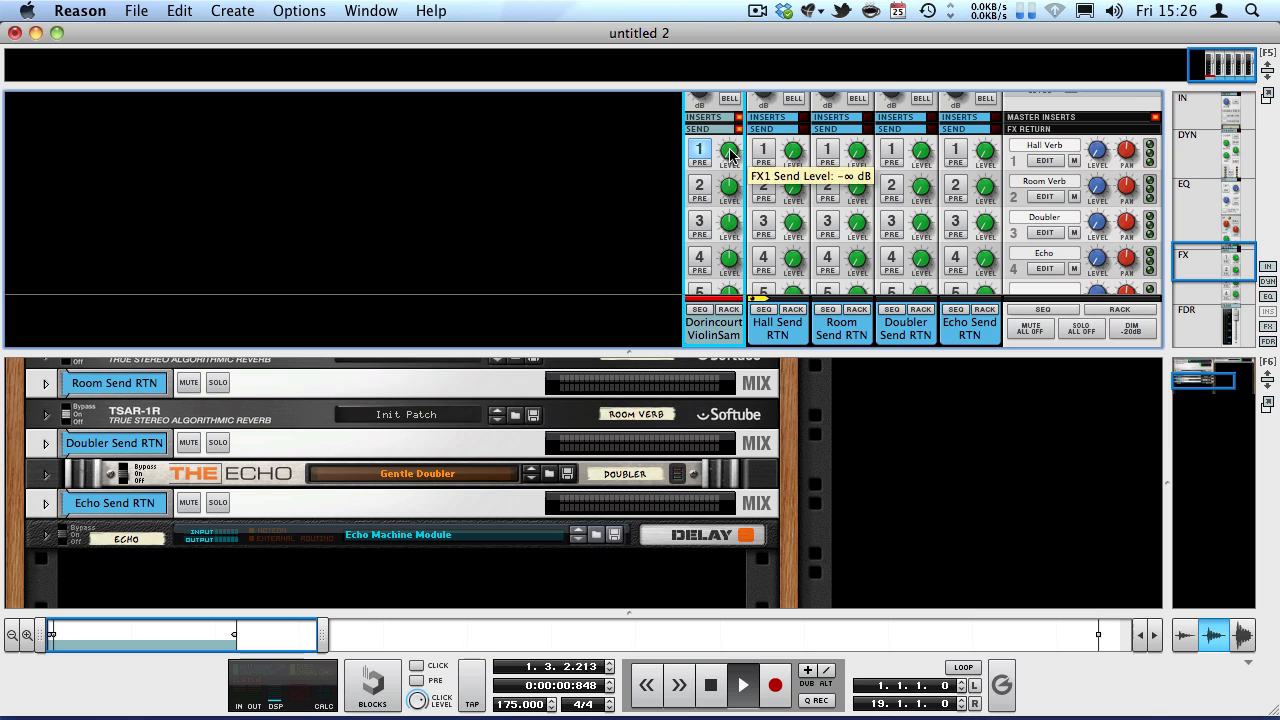
left_click_drag(731, 155, 668, 58)
left_click_drag(735, 146, 719, 81)
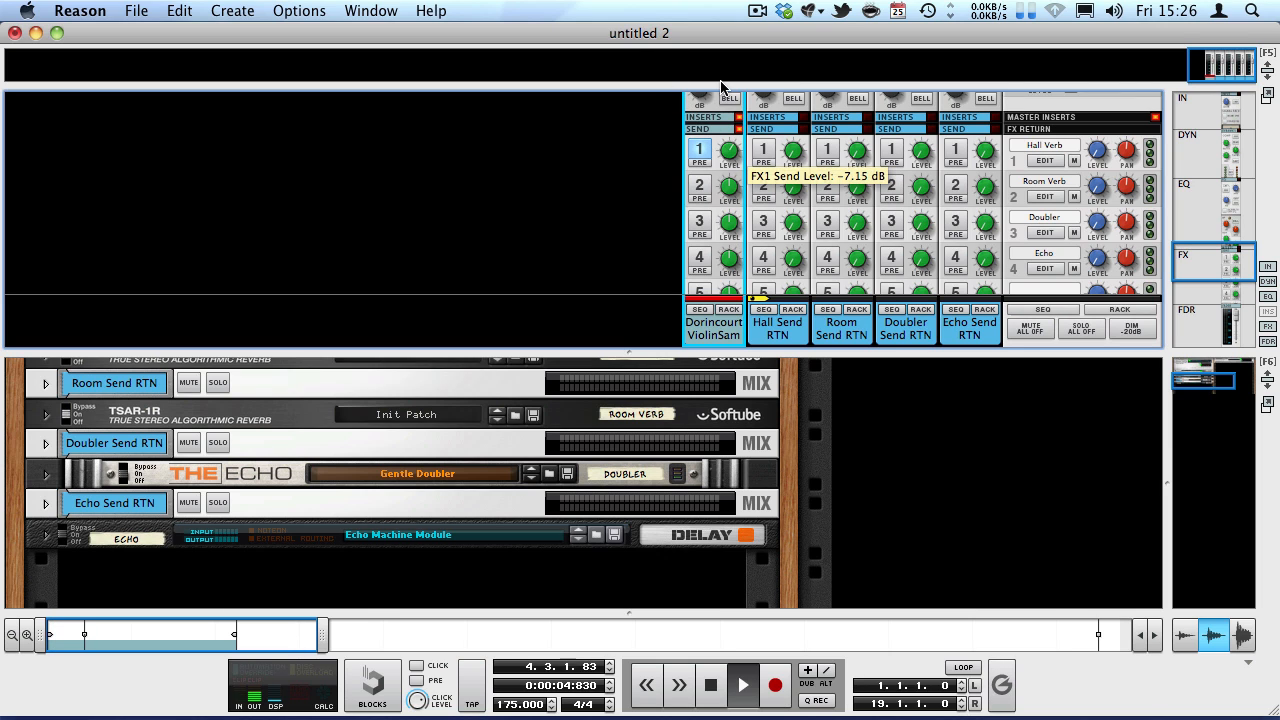
left_click_drag(726, 149, 698, 125)
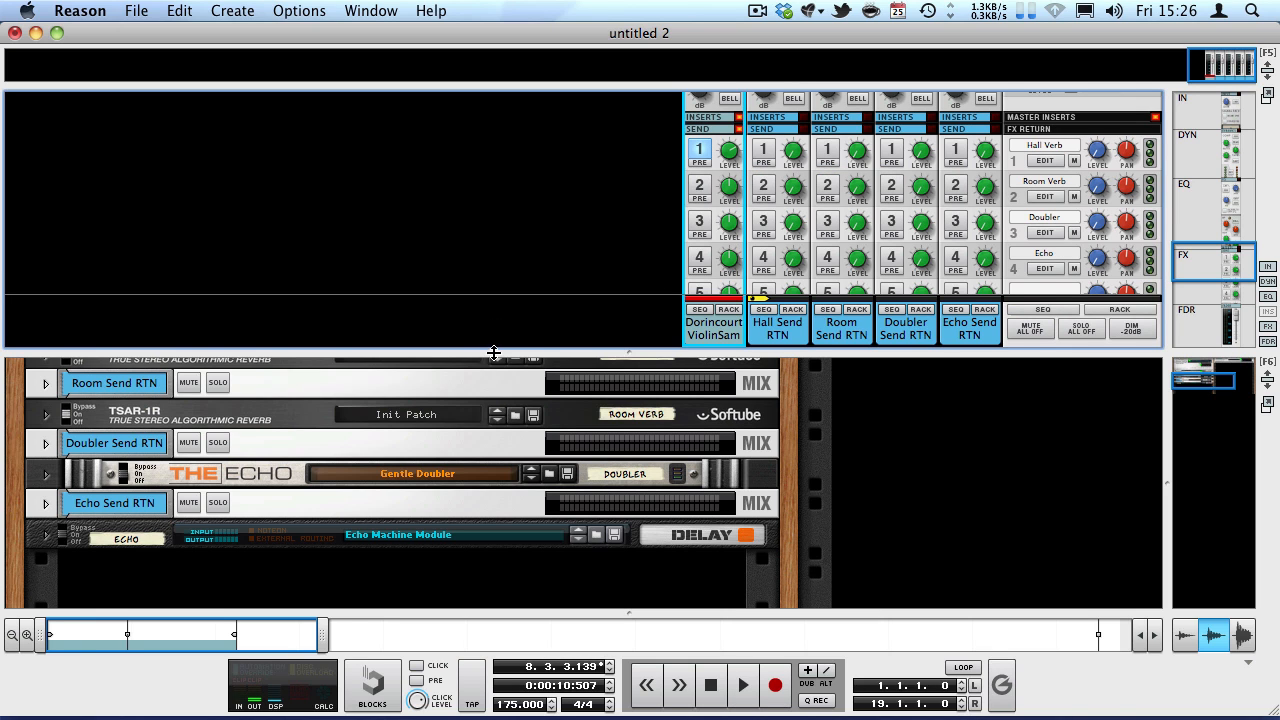
Unfold the TSAR-1 Hall Verb device in the rack and look over its reverb settings.
left_click_drag(494, 354, 494, 250)
scroll(277, 358, "up", 3)
key("Tab")
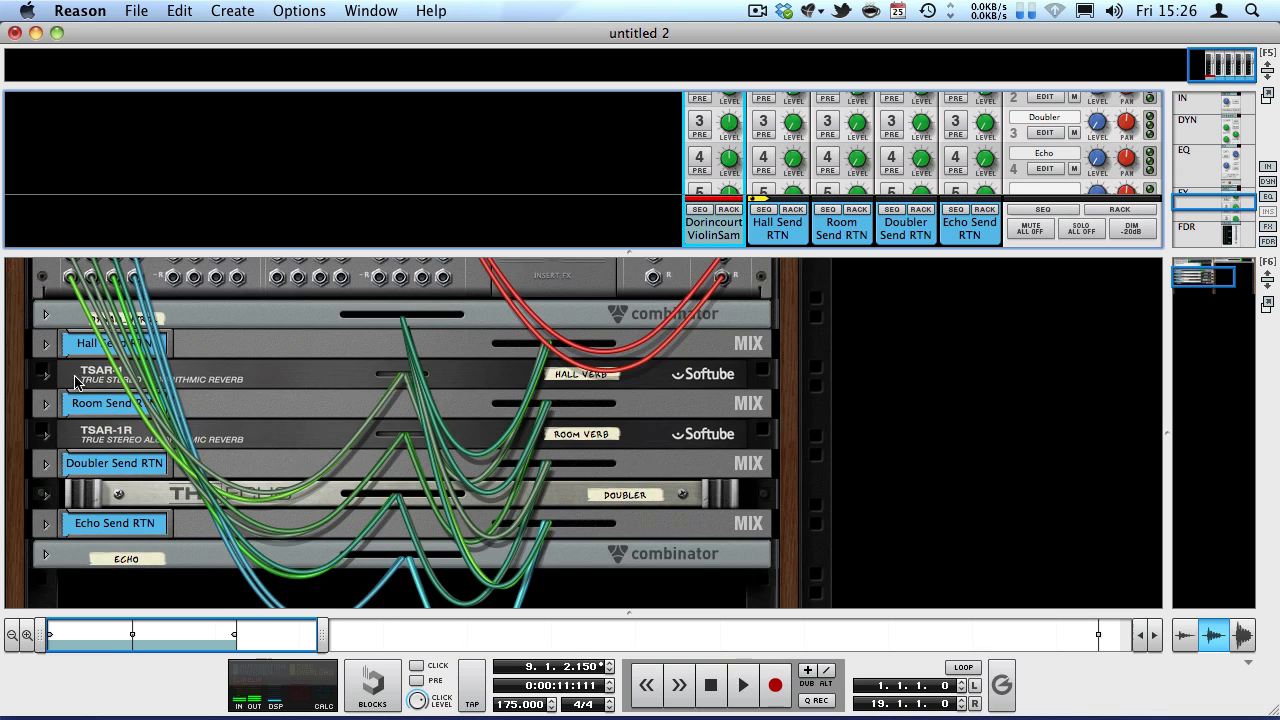
key("Tab")
left_click(47, 380)
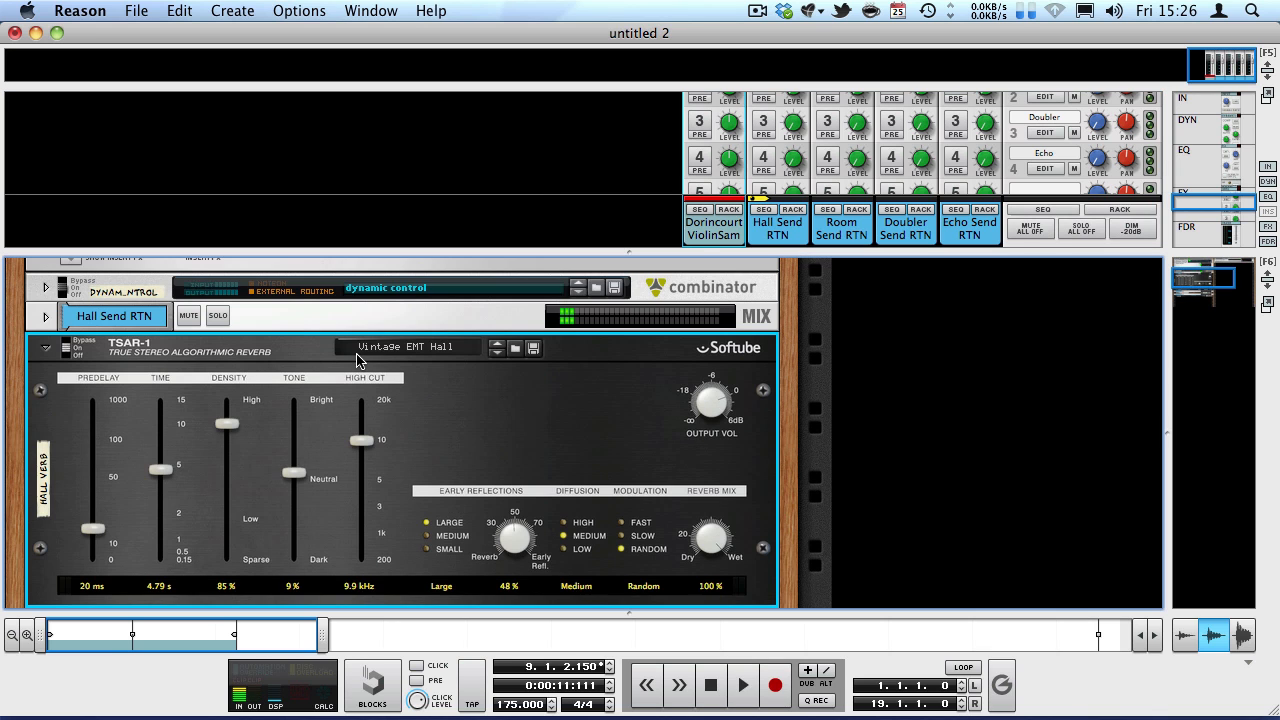
scroll(573, 377, "down", 3)
scroll(521, 377, "up", 3)
scroll(1210, 280, "down", 2)
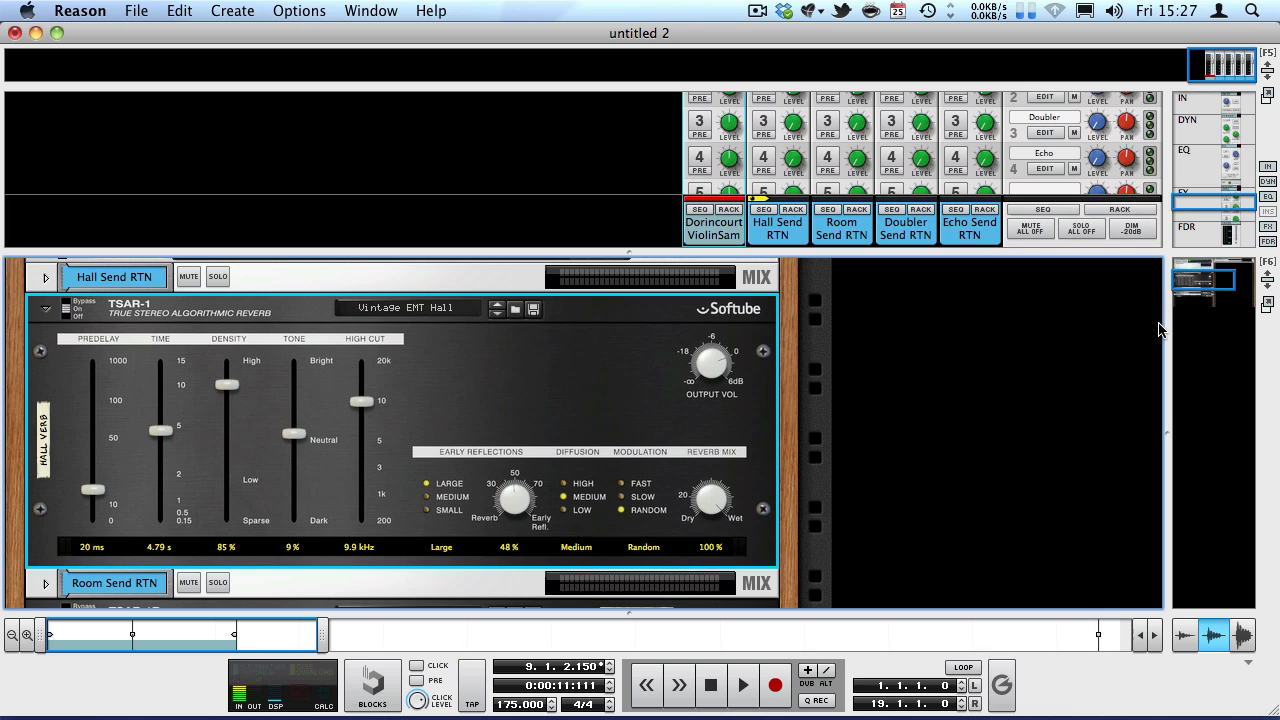
Examine the rack's Master Section and the FX Send section in the enlarged mixer.
scroll(628, 376, "up", 10)
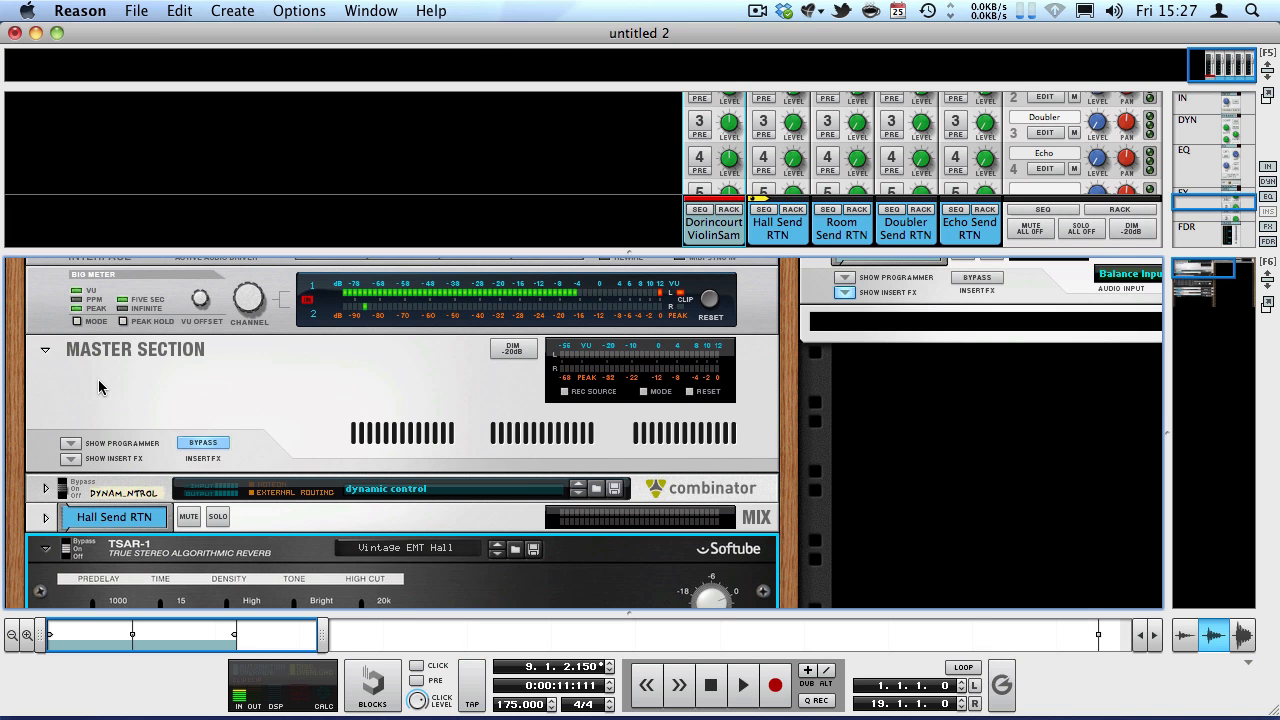
scroll(106, 382, "down", 5)
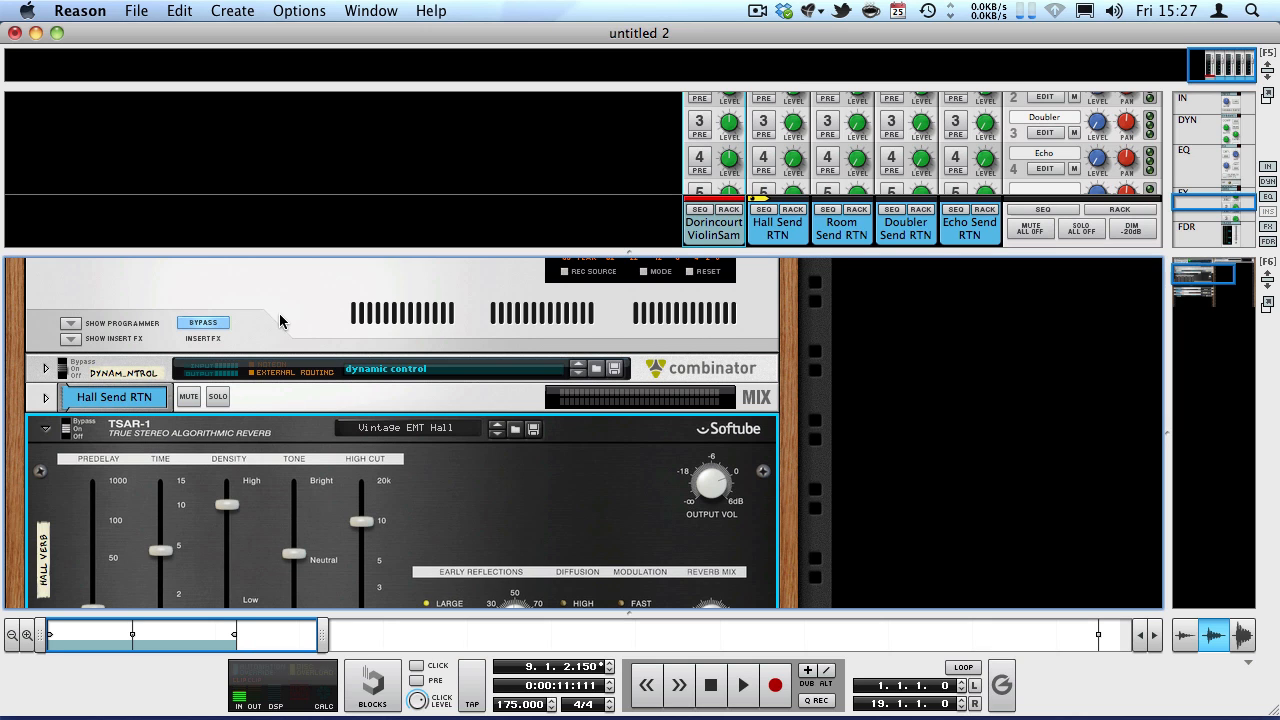
left_click_drag(787, 247, 787, 472)
scroll(1040, 238, "up", 3)
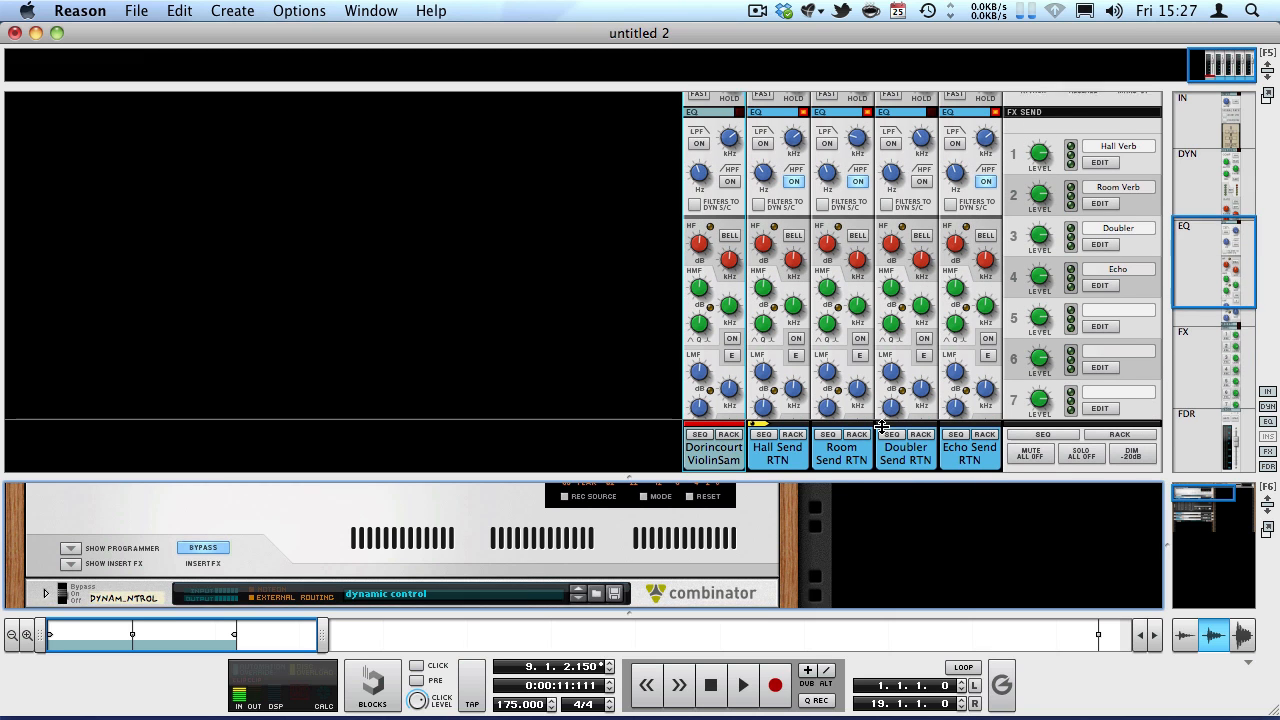
Trace the Hall Verb cabling on the rear of the rack, unfold the Hall Send RTN mix channel, and return to the front view.
left_click_drag(903, 482, 815, 248)
scroll(445, 345, "down", 3)
key("Tab")
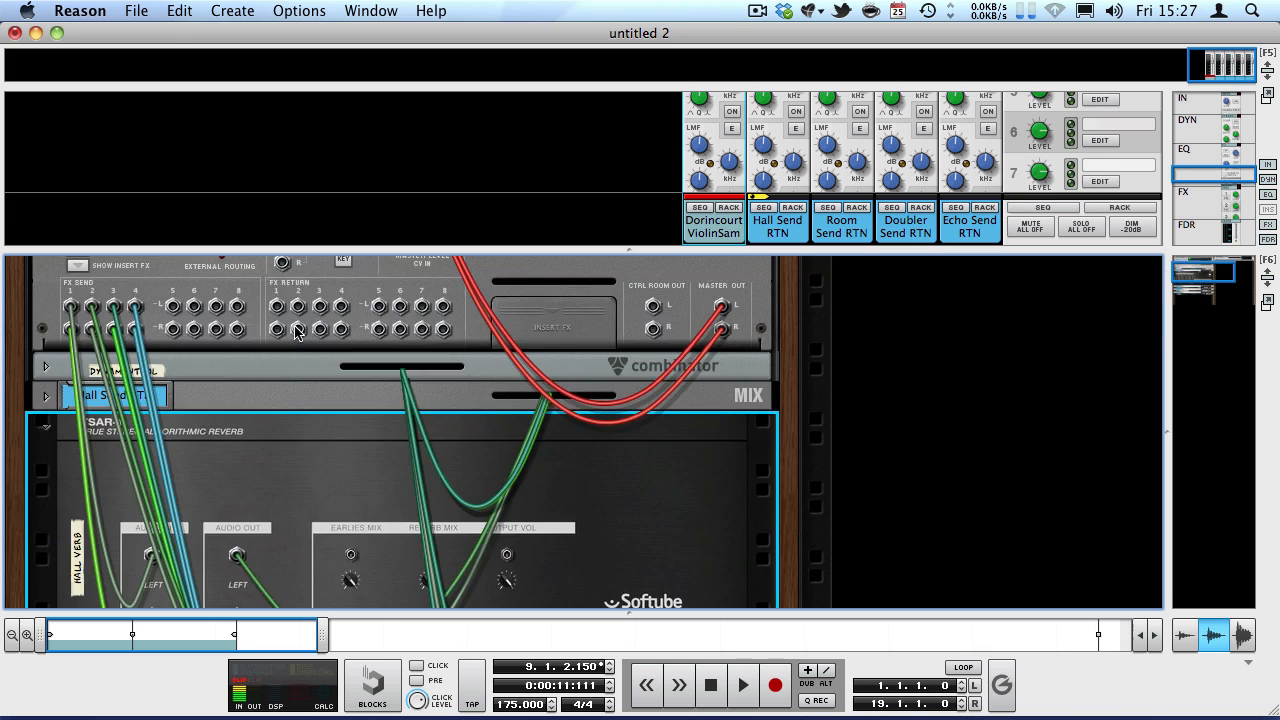
scroll(187, 325, "up", 5)
scroll(82, 360, "down", 4)
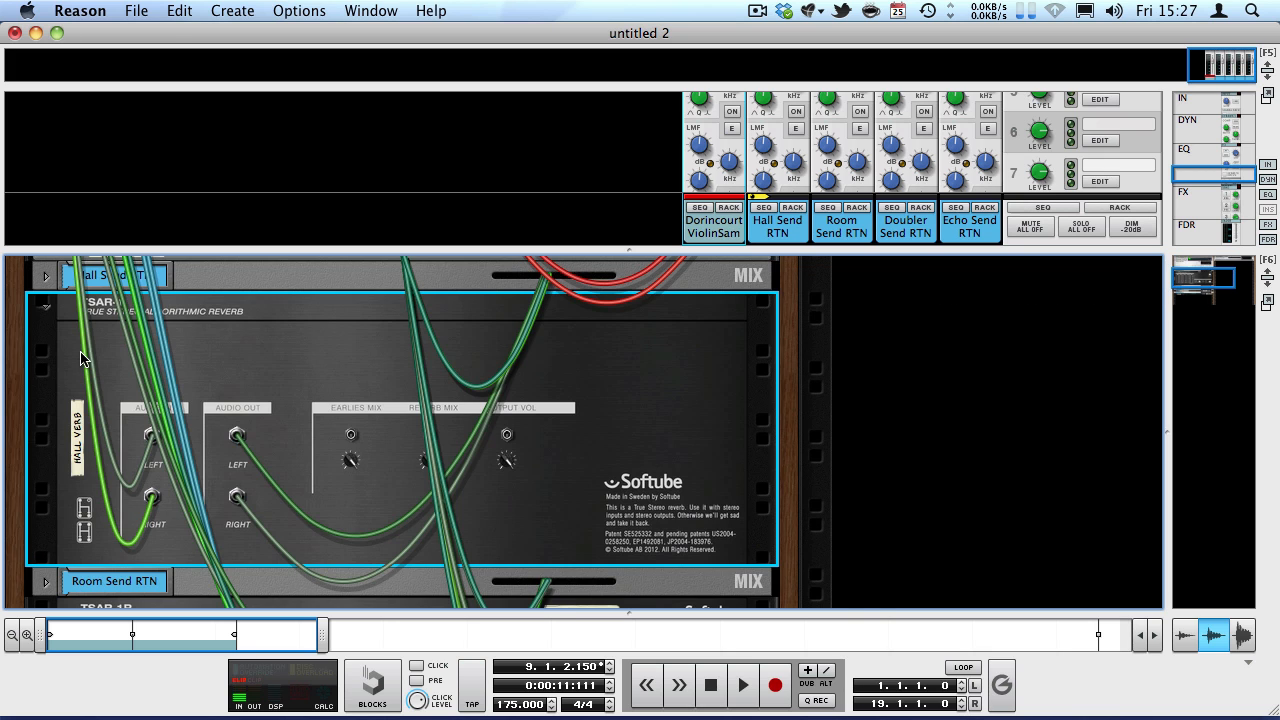
scroll(326, 429, "up", 2)
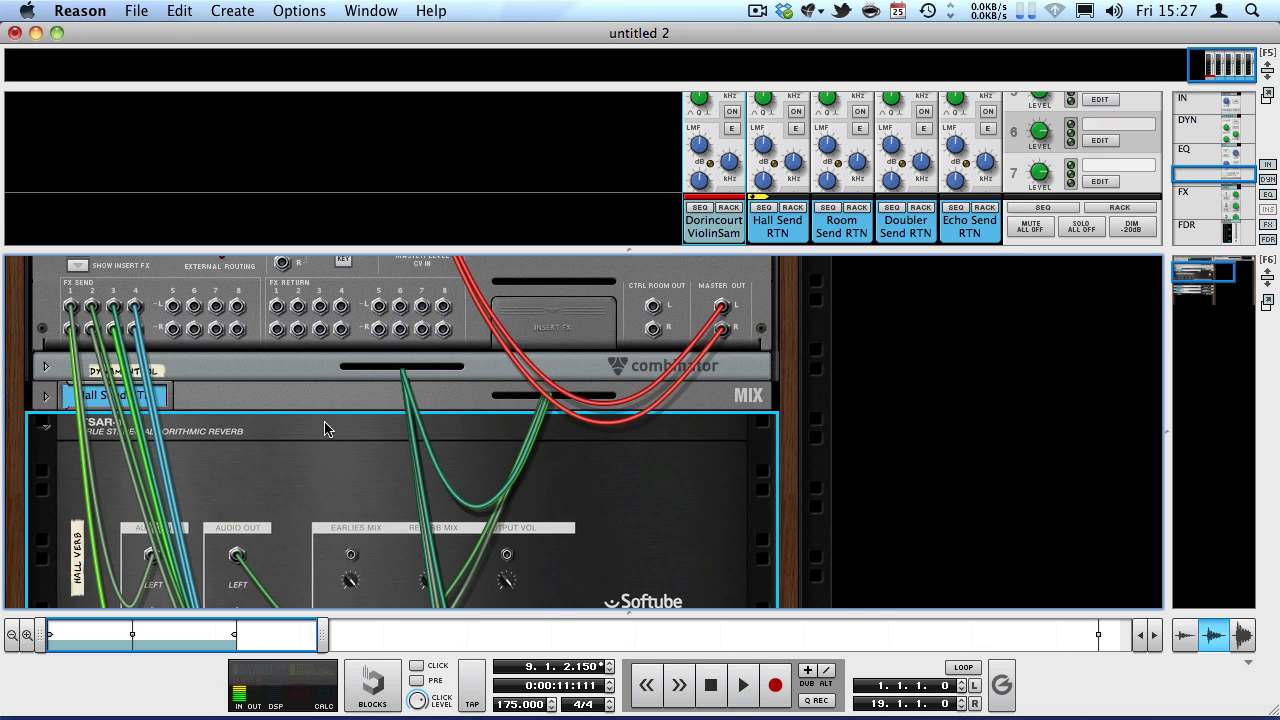
left_click(46, 396)
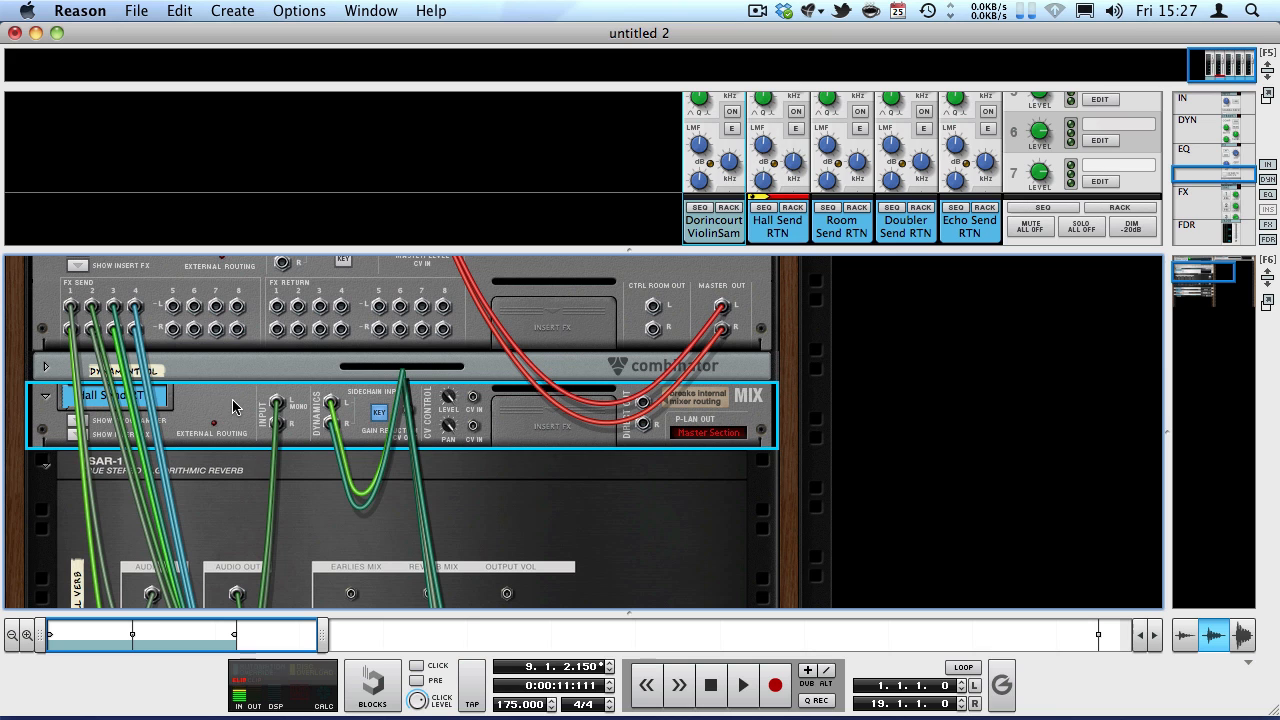
key("Tab")
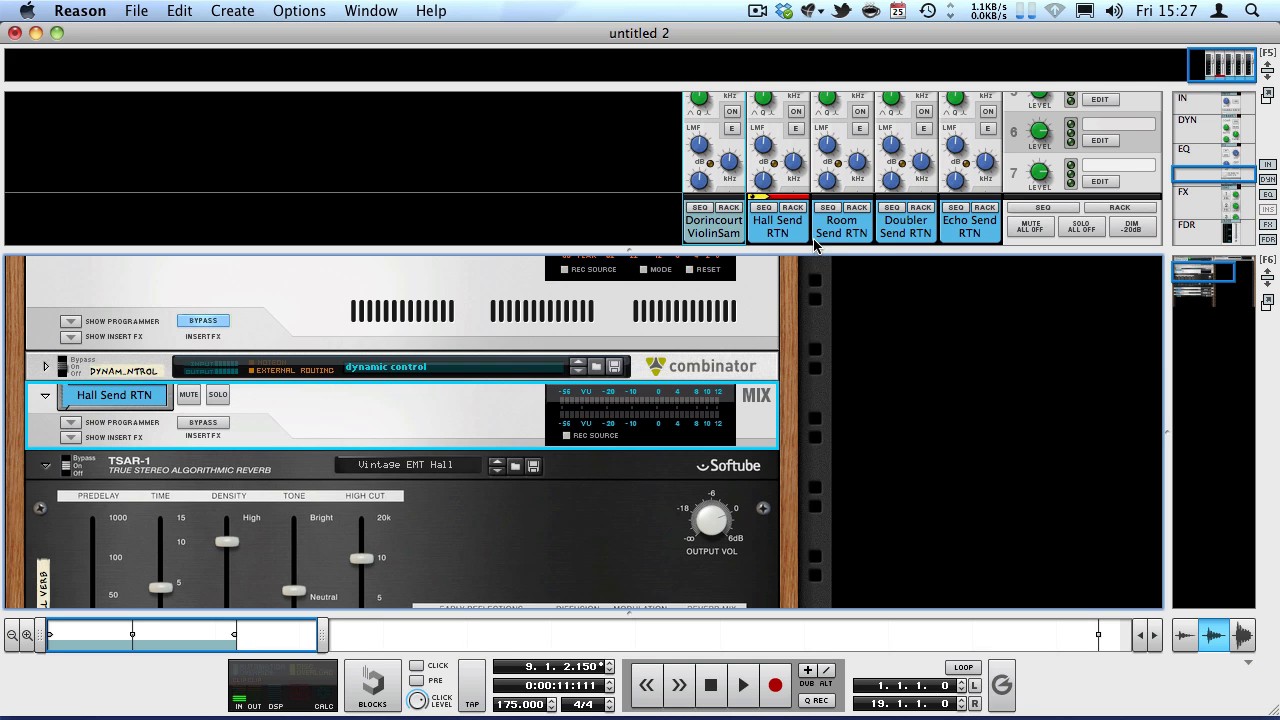
Enlarge the mixer to show the channel faders and return the song position to the start.
left_click_drag(798, 257, 790, 422)
scroll(755, 342, "down", 5)
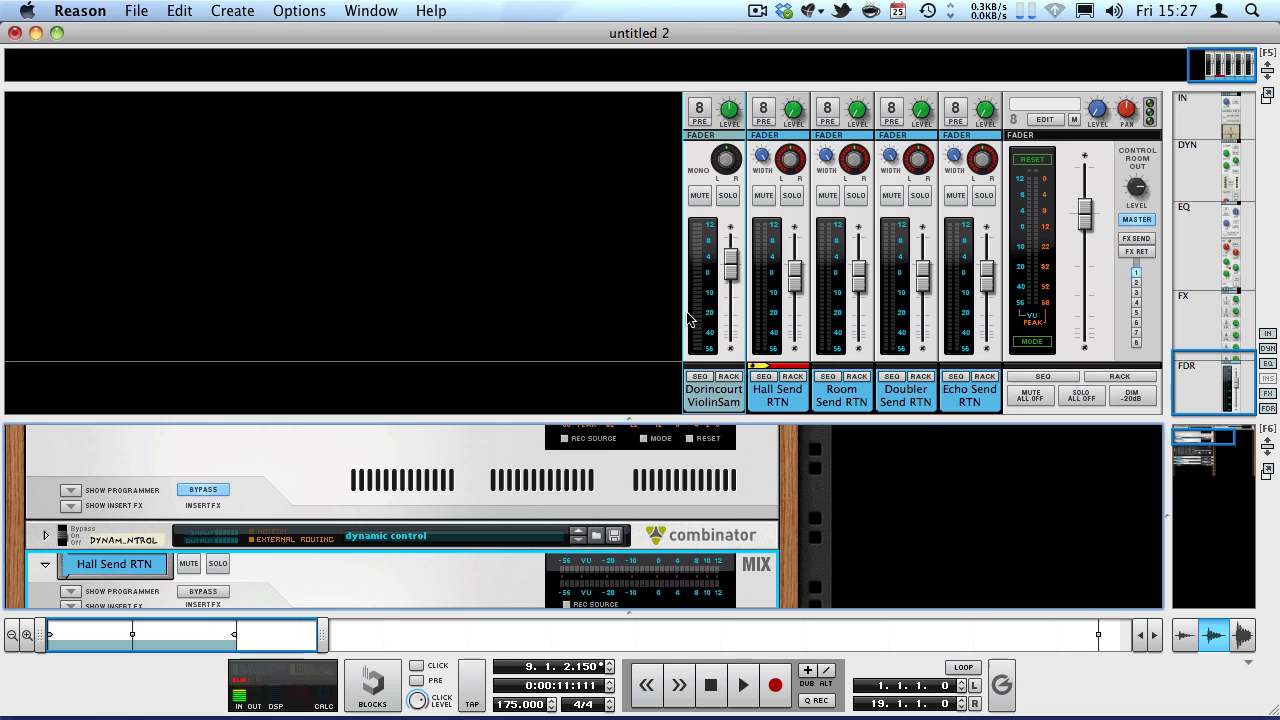
key("shift+Return")
key("shift+Return")
key("shift+Return")
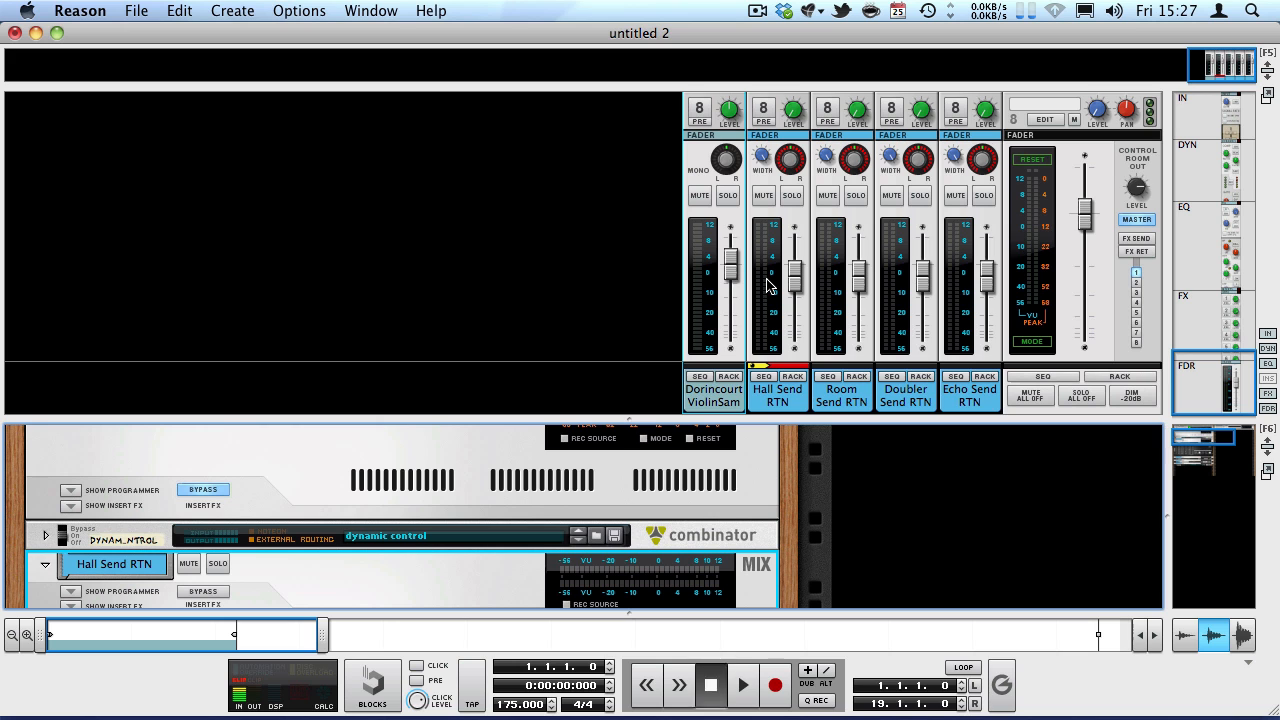
Extend the mixer over the rack area and play the violin from the start with the fader meters in view.
scroll(768, 285, "up", 5)
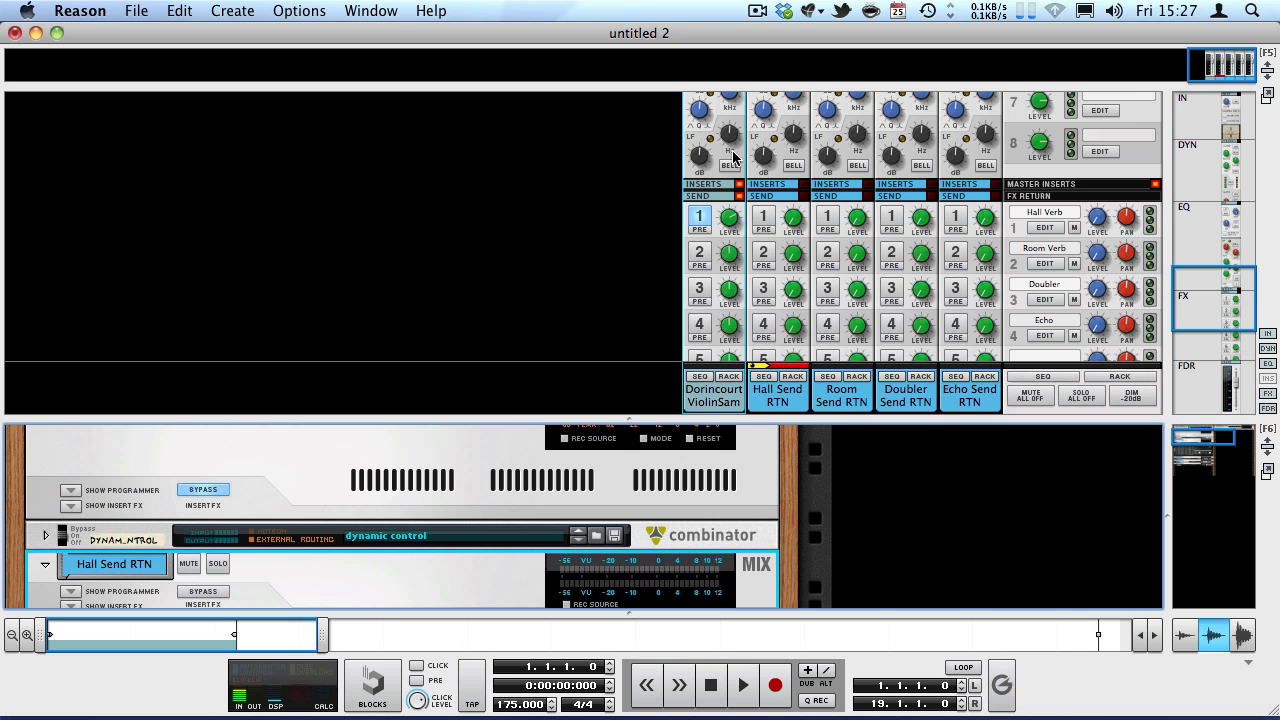
left_click_drag(730, 417, 730, 600)
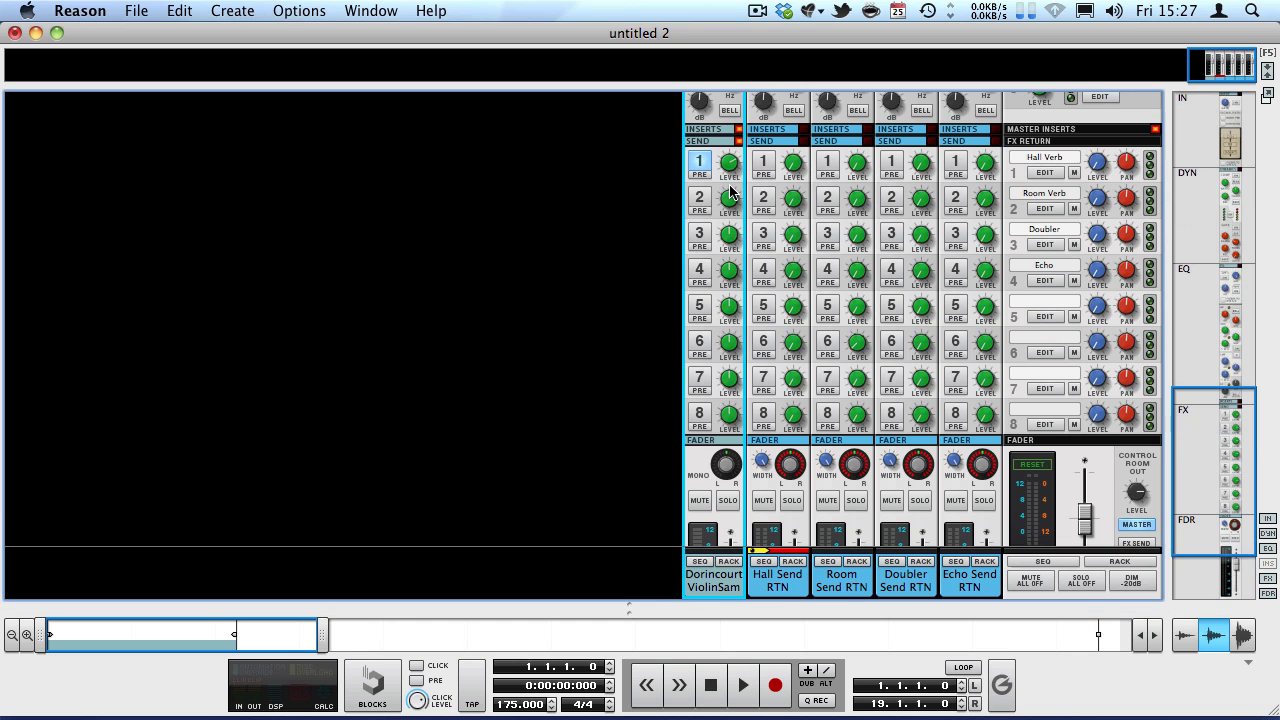
key("shift+Return")
scroll(657, 325, "down", 3)
key("space")
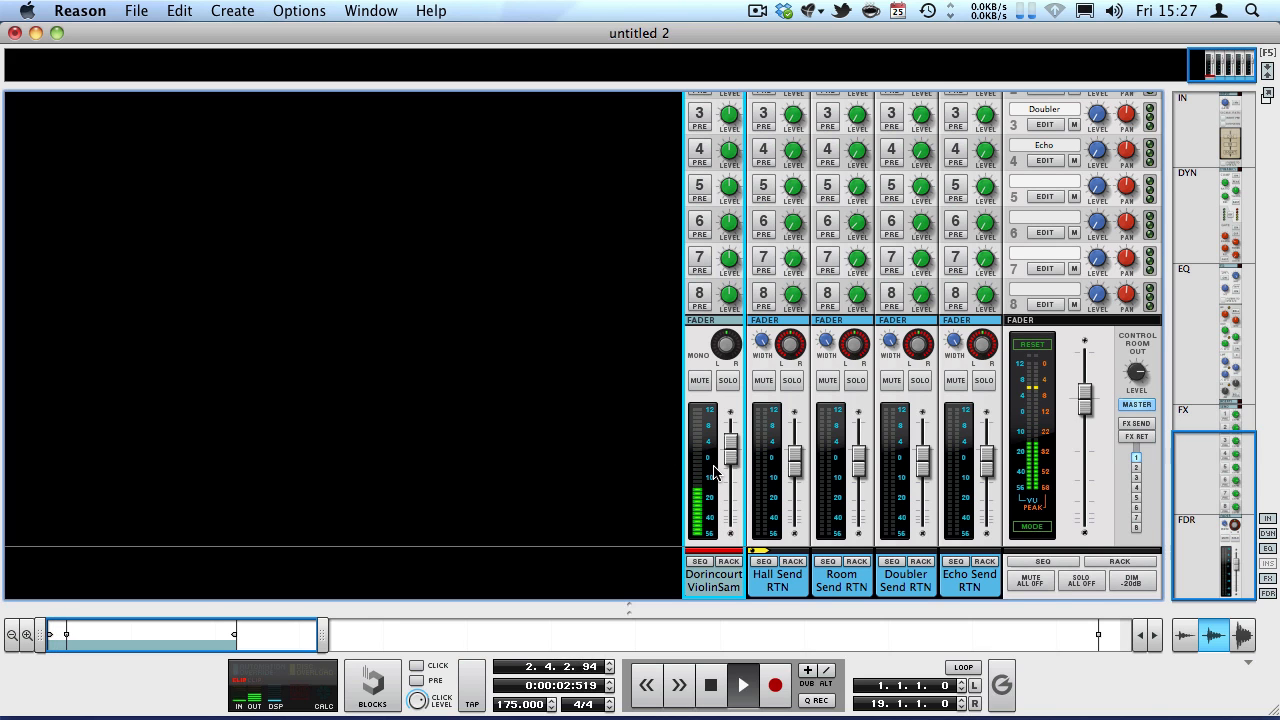
Raise the violin channel's send 1 level further during playback, check the Hall Send RTN meter, and stop playback.
scroll(705, 455, "up", 3)
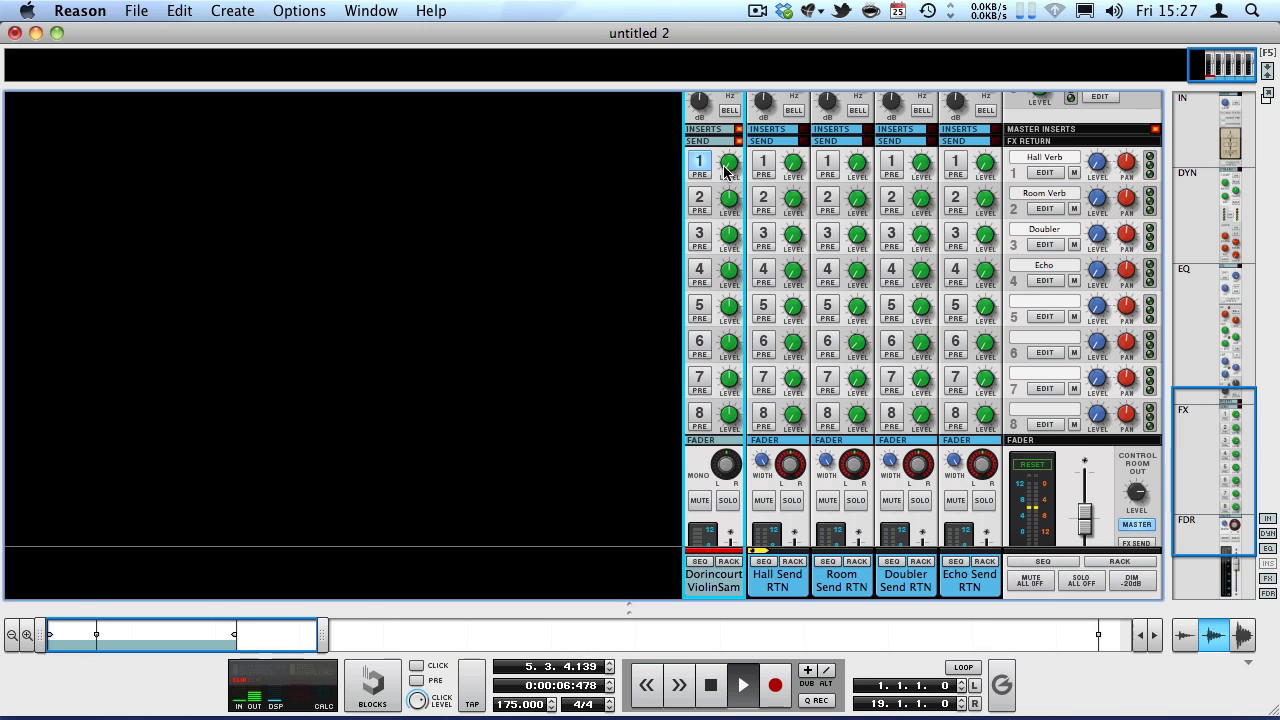
left_click_drag(726, 162, 667, 34)
scroll(690, 160, "down", 3)
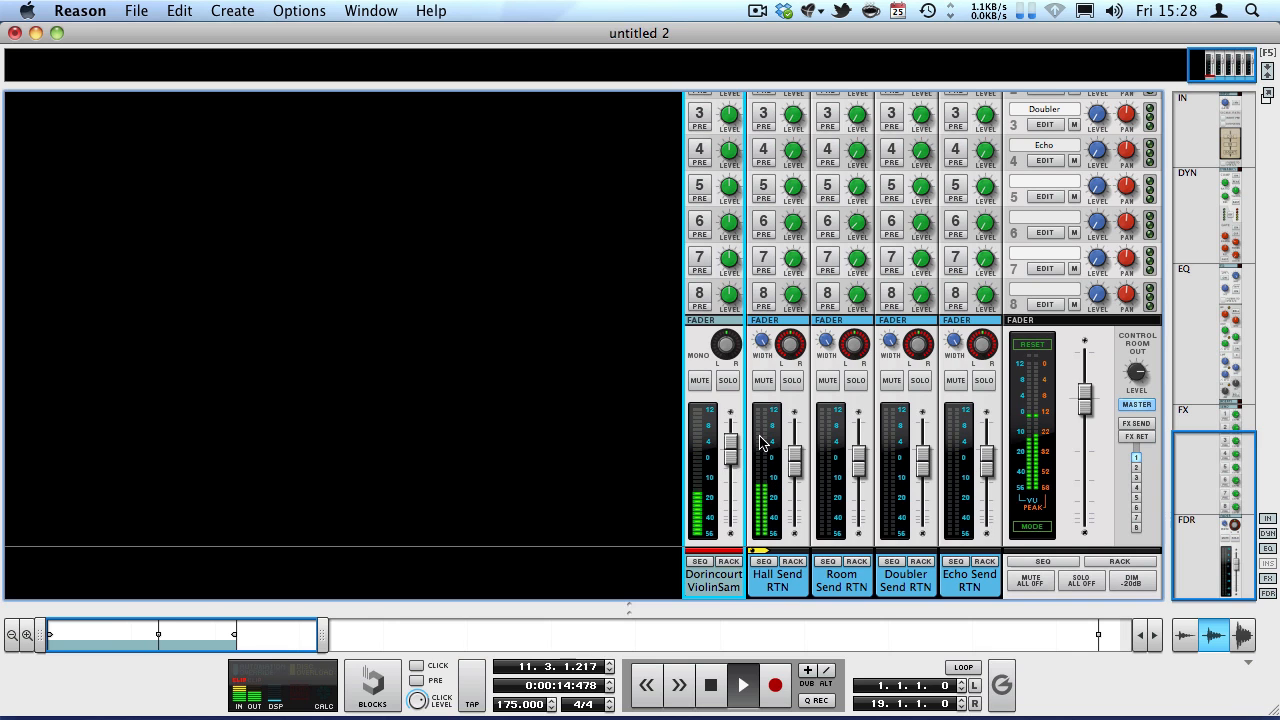
key("space")
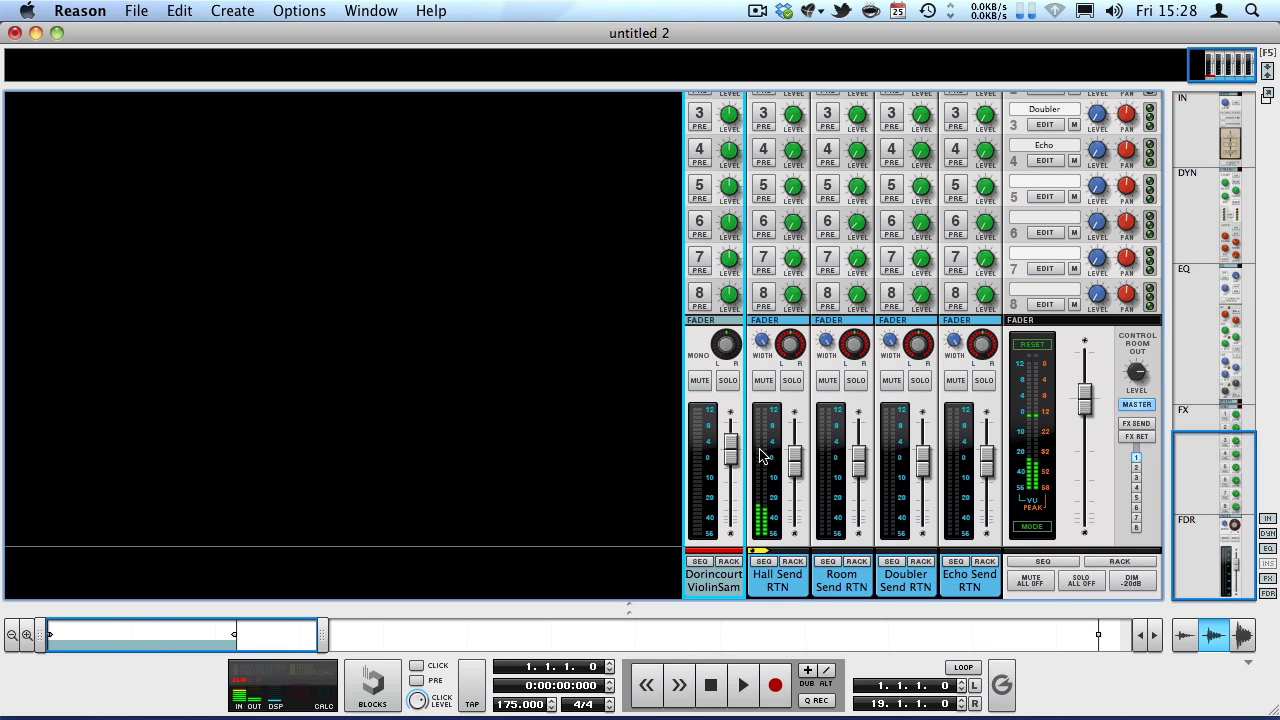
Examine the signal path, dynamics and EQ sections of the Hall Send RTN channel.
scroll(760, 450, "up", 10)
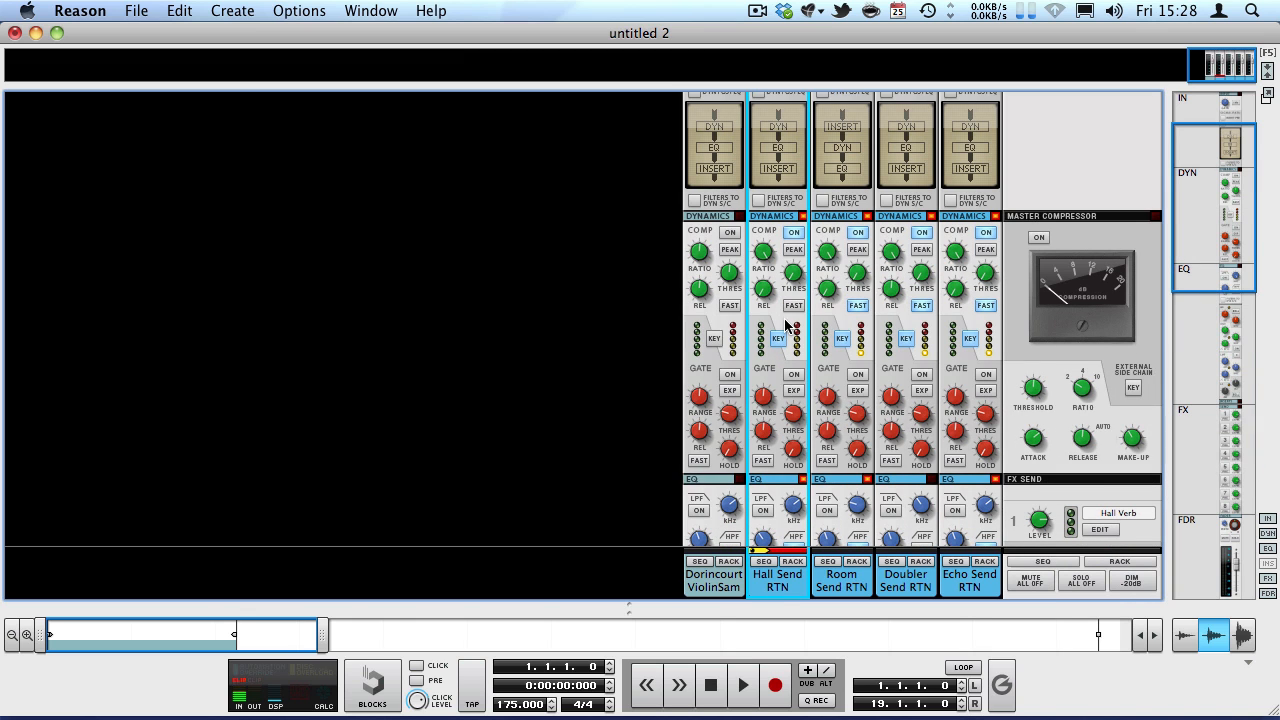
scroll(787, 323, "down", 8)
scroll(787, 323, "up", 5)
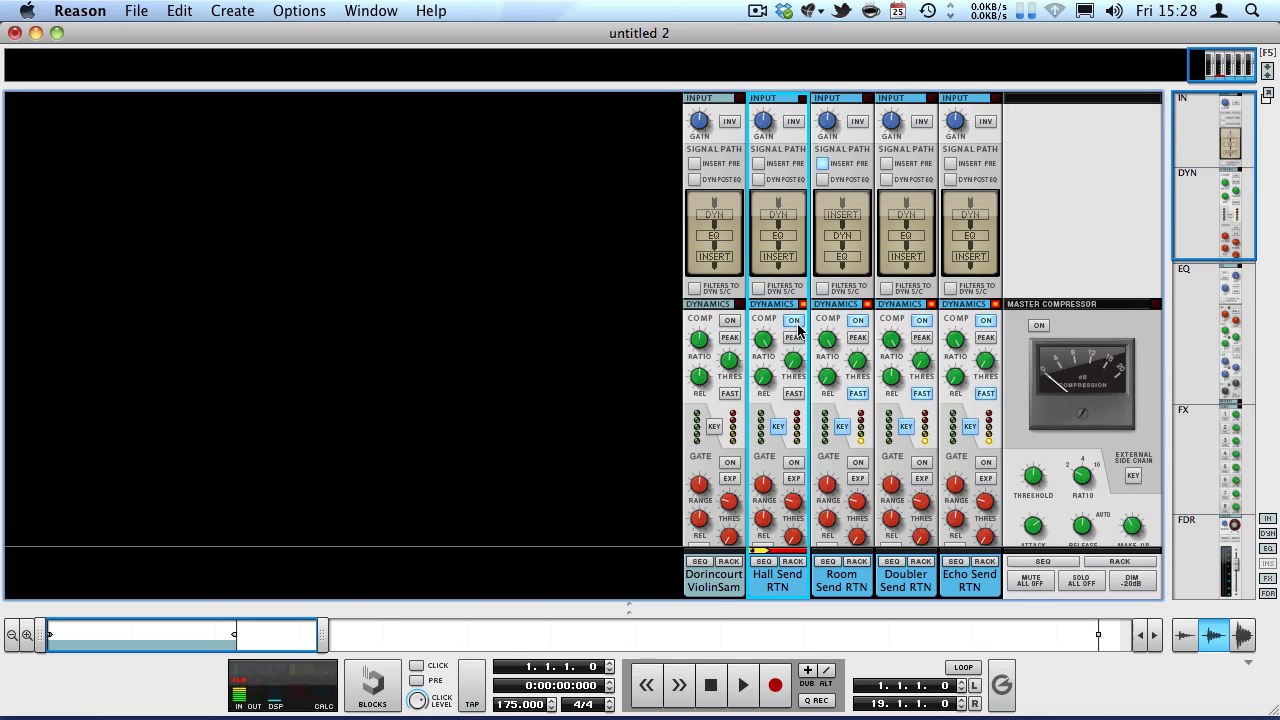
scroll(787, 327, "up", 5)
scroll(790, 300, "down", 5)
scroll(796, 222, "up", 3)
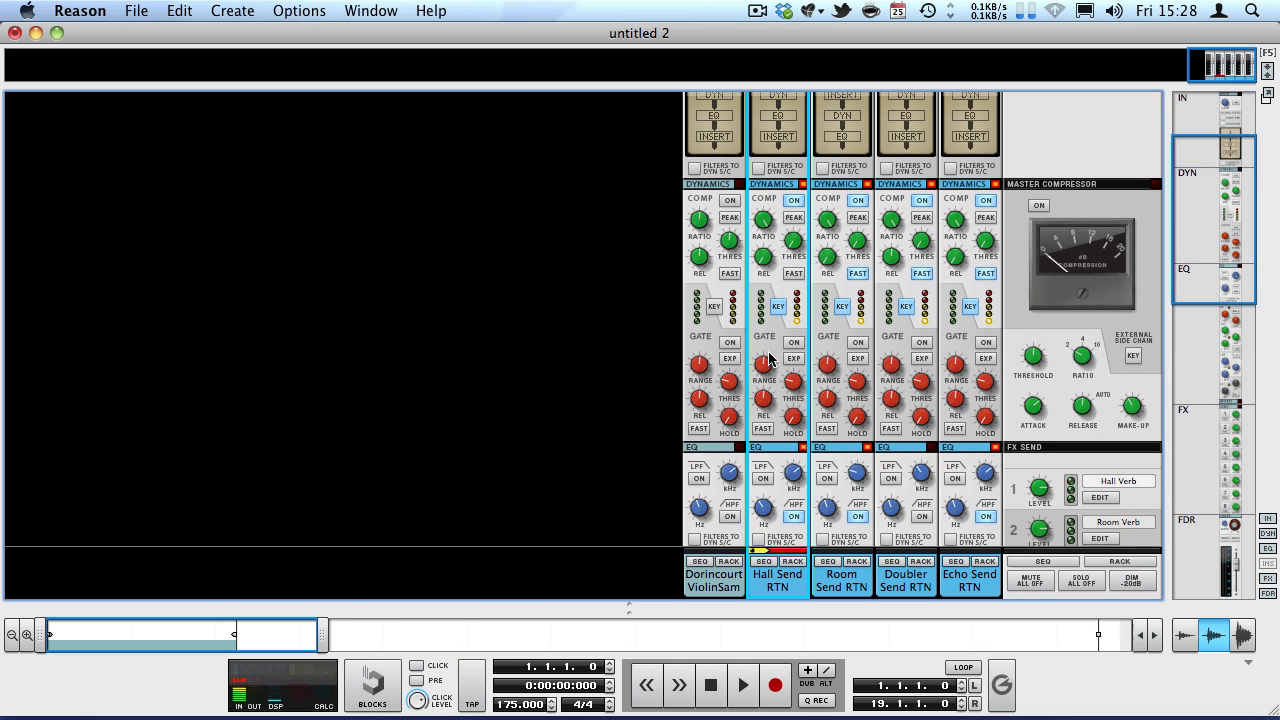
Examine the Hall Send RTN channel's high pass filter, EQ, send and fader sections alongside the master FX returns.
scroll(769, 338, "down", 3)
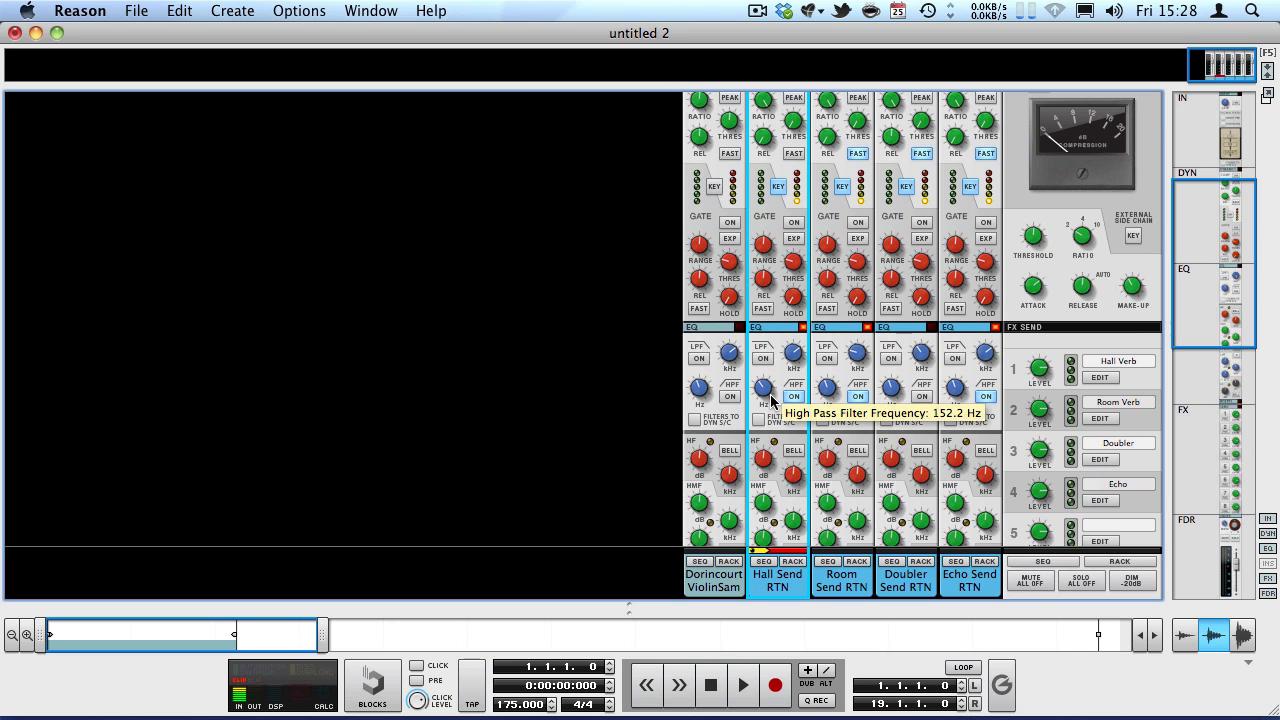
scroll(771, 400, "down", 12)
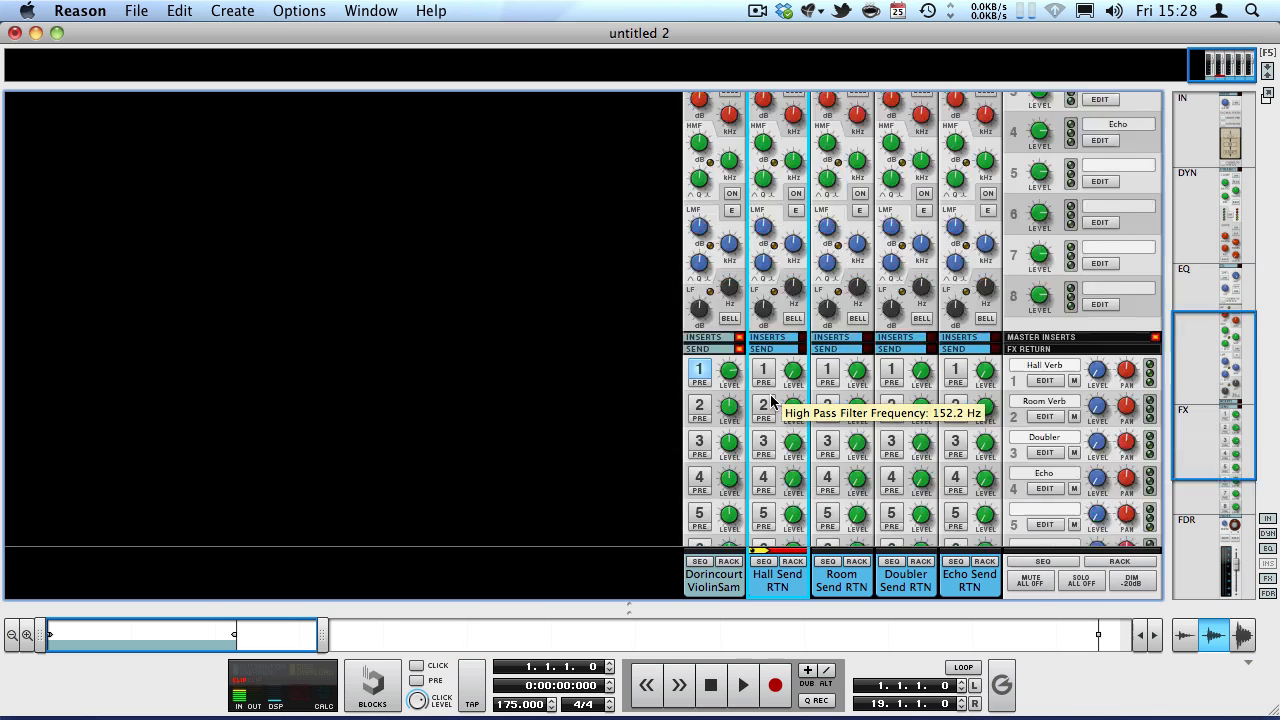
scroll(781, 463, "up", 10)
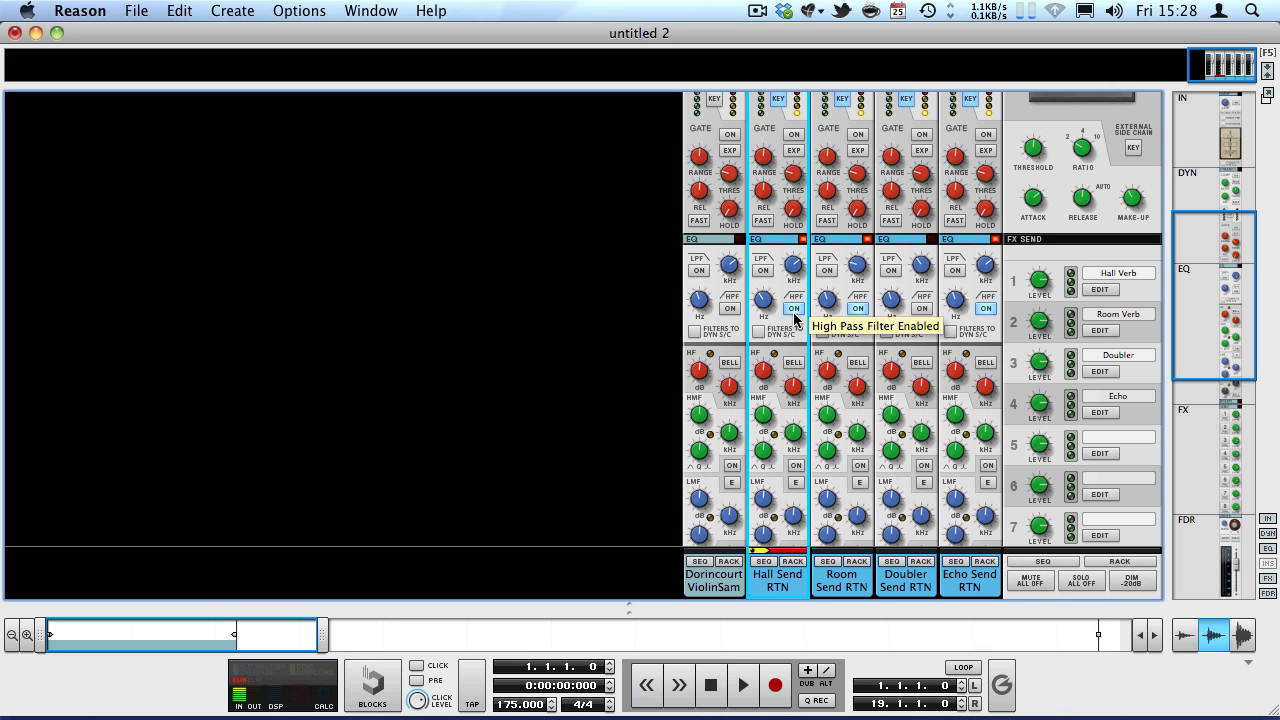
scroll(775, 444, "down", 10)
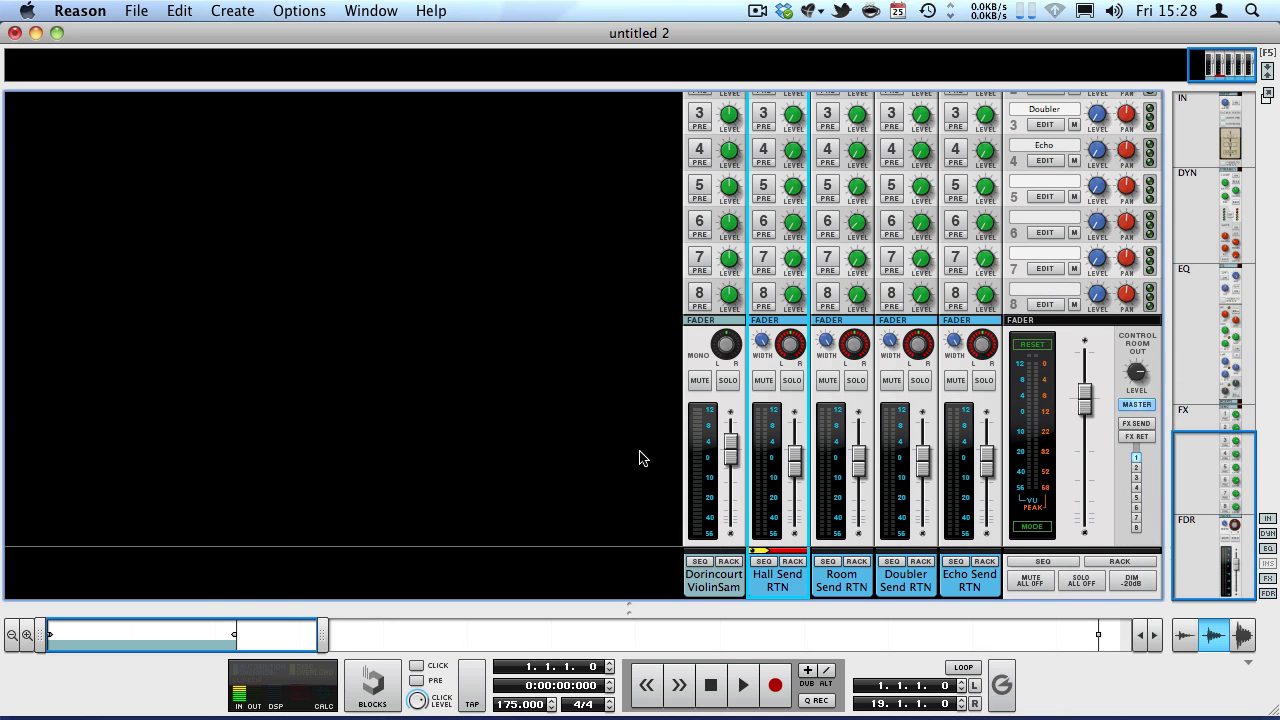
scroll(750, 300, "up", 12)
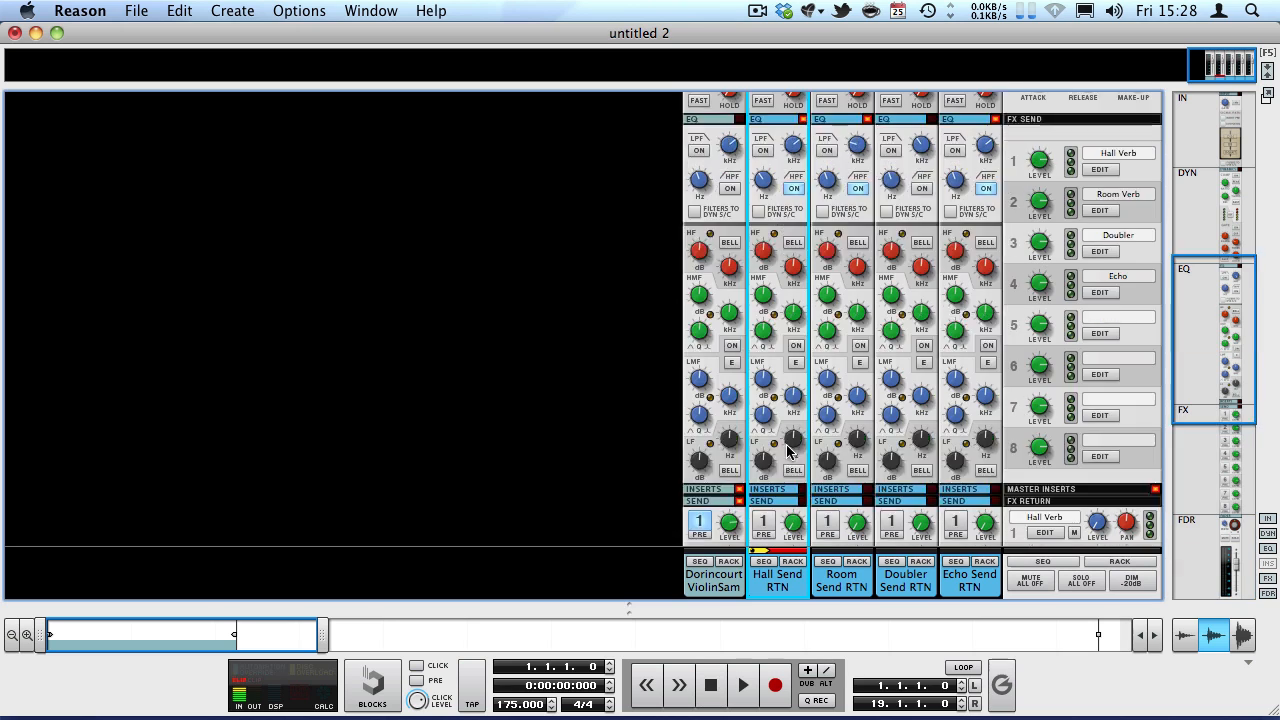
scroll(782, 207, "down", 6)
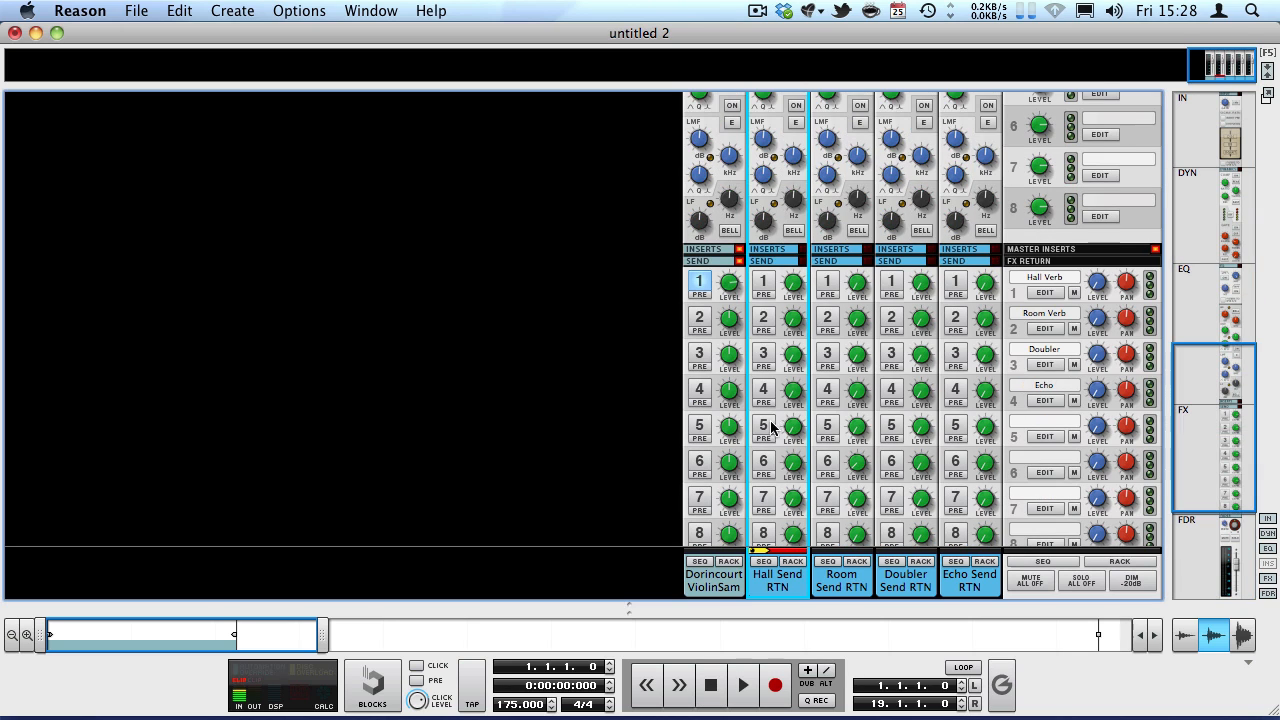
scroll(778, 290, "up", 2)
scroll(773, 492, "down", 3)
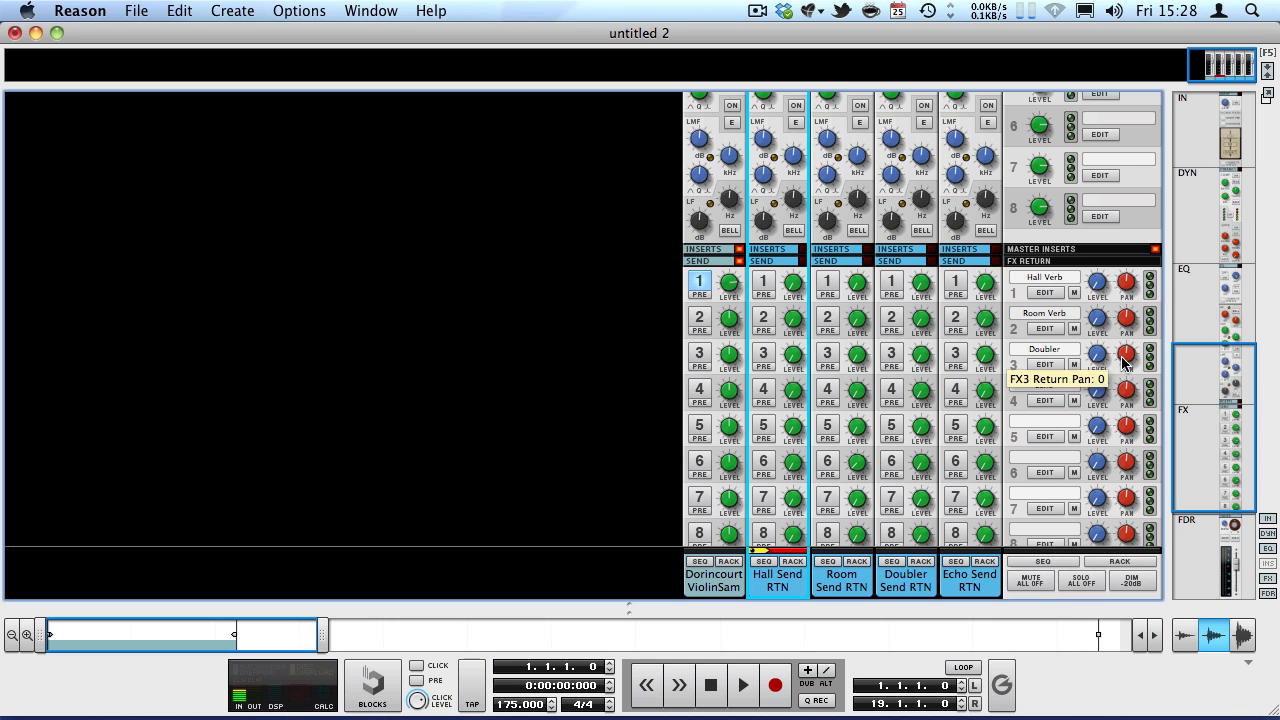
Turn off send 1 on the violin channel, enlarge the rack area, and fold the Hall Verb TSAR-1 reverb.
left_click(703, 483)
left_click(699, 283)
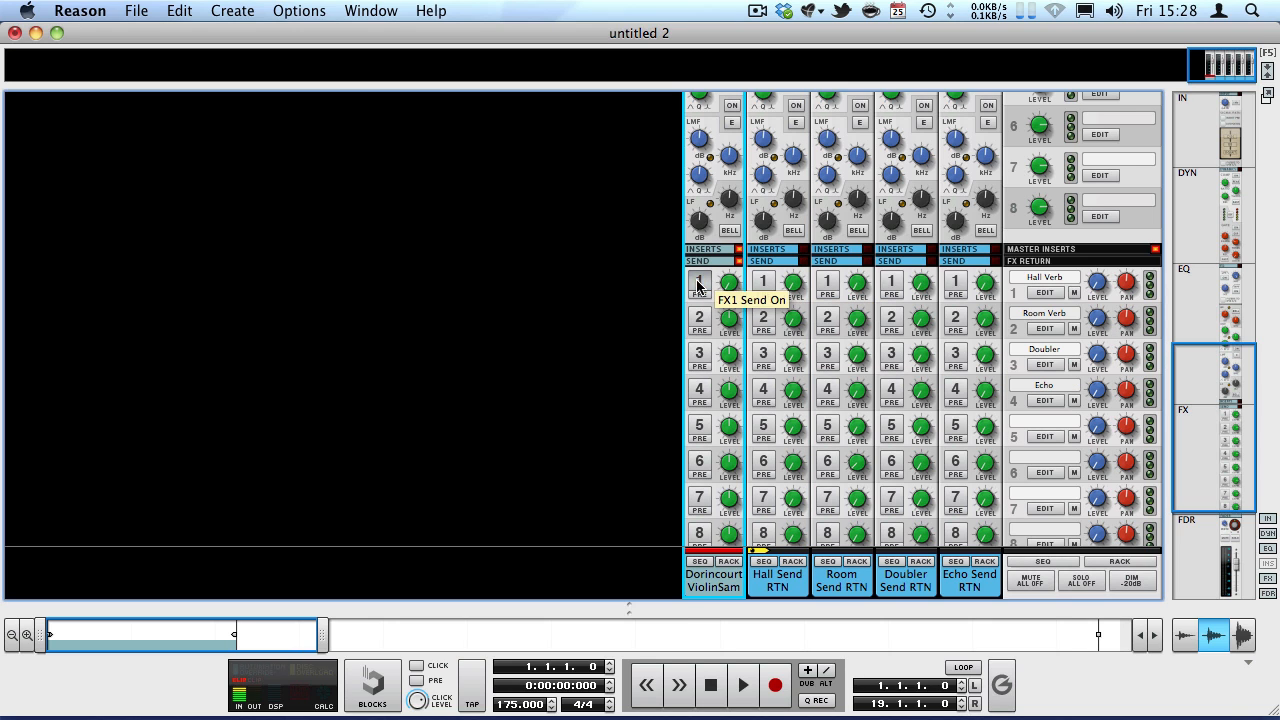
left_click_drag(529, 597, 382, 202)
left_click(45, 418)
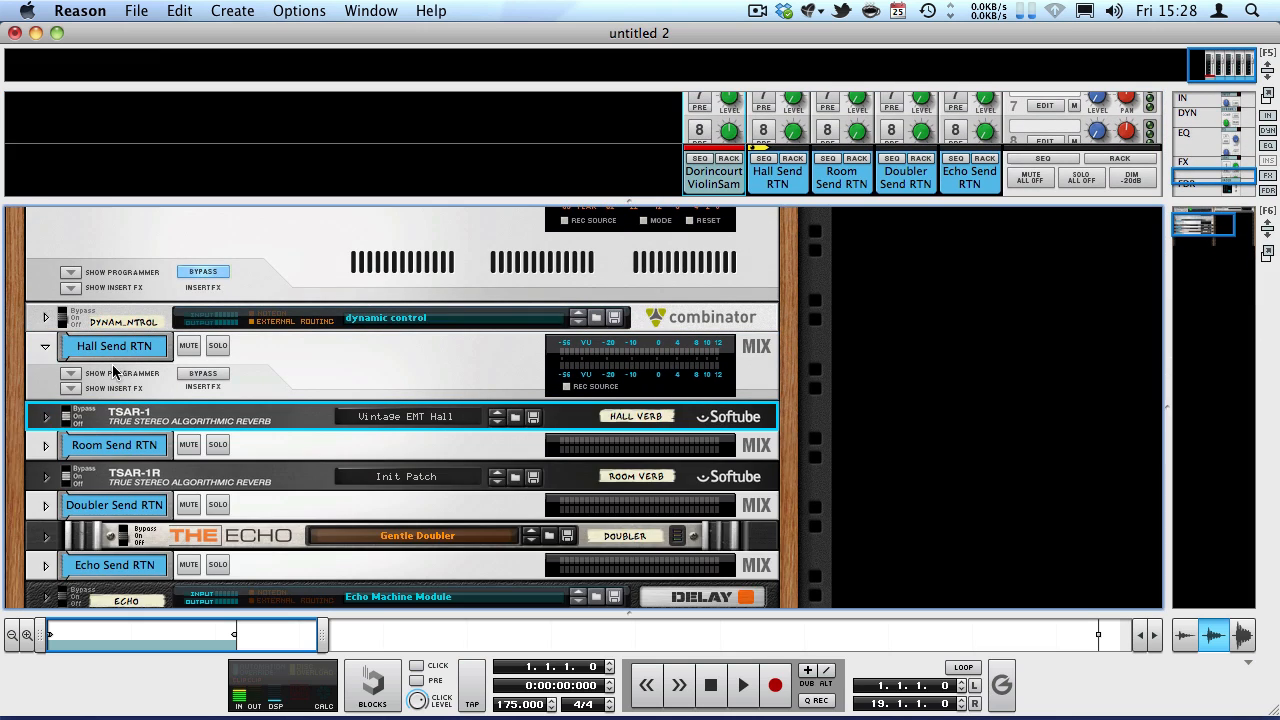
Unfold the Room Verb TSAR-1R reverb and the Room Send RTN mix channel in the rack.
scroll(180, 243, "down", 3)
left_click(263, 364)
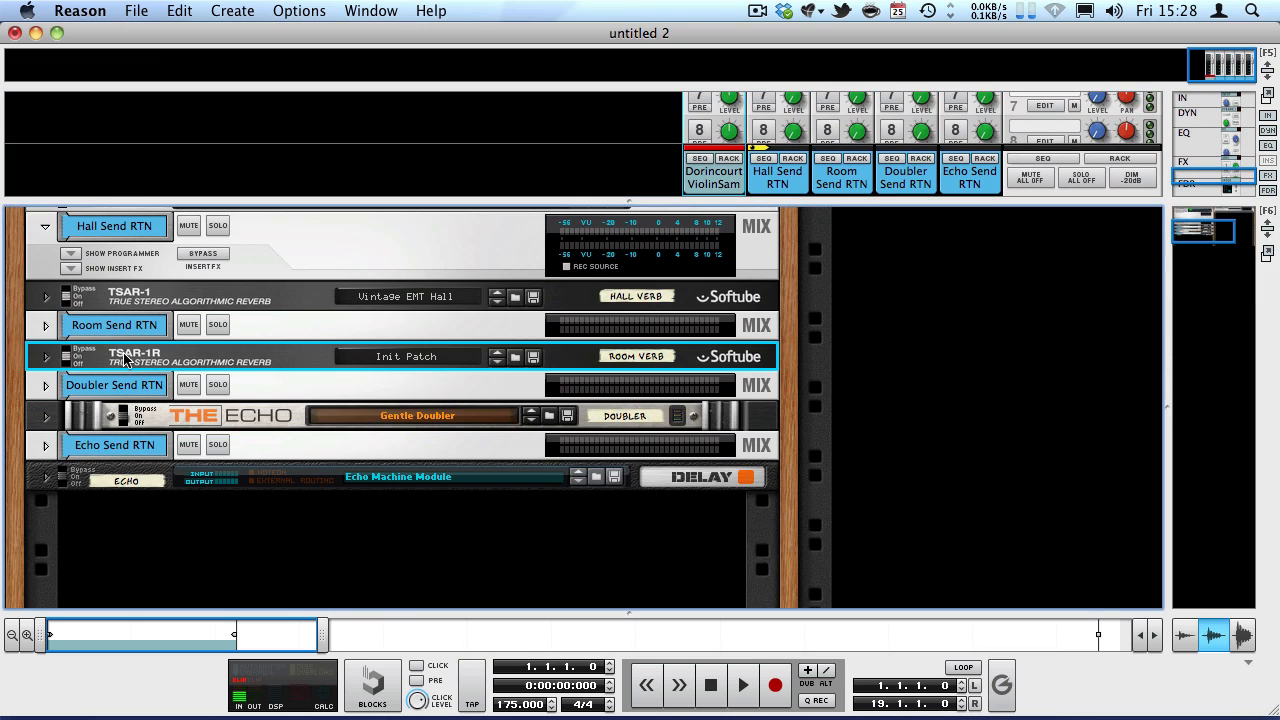
left_click(46, 357)
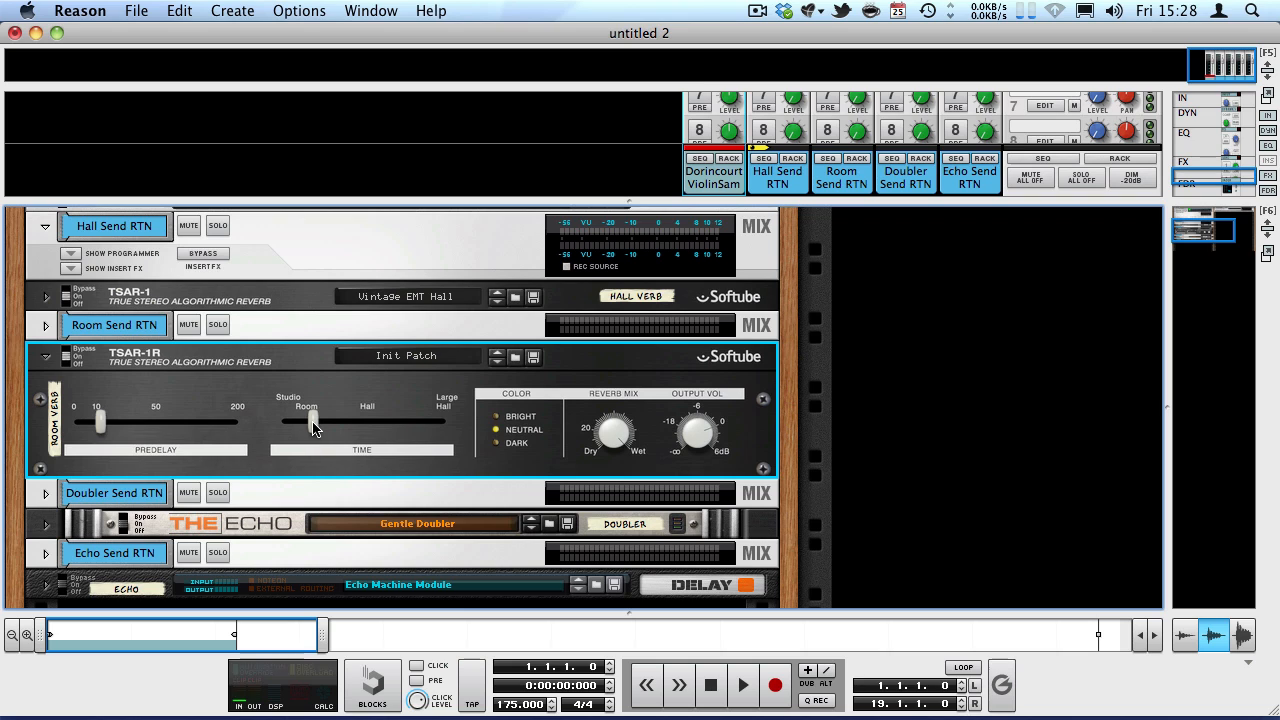
left_click(45, 325)
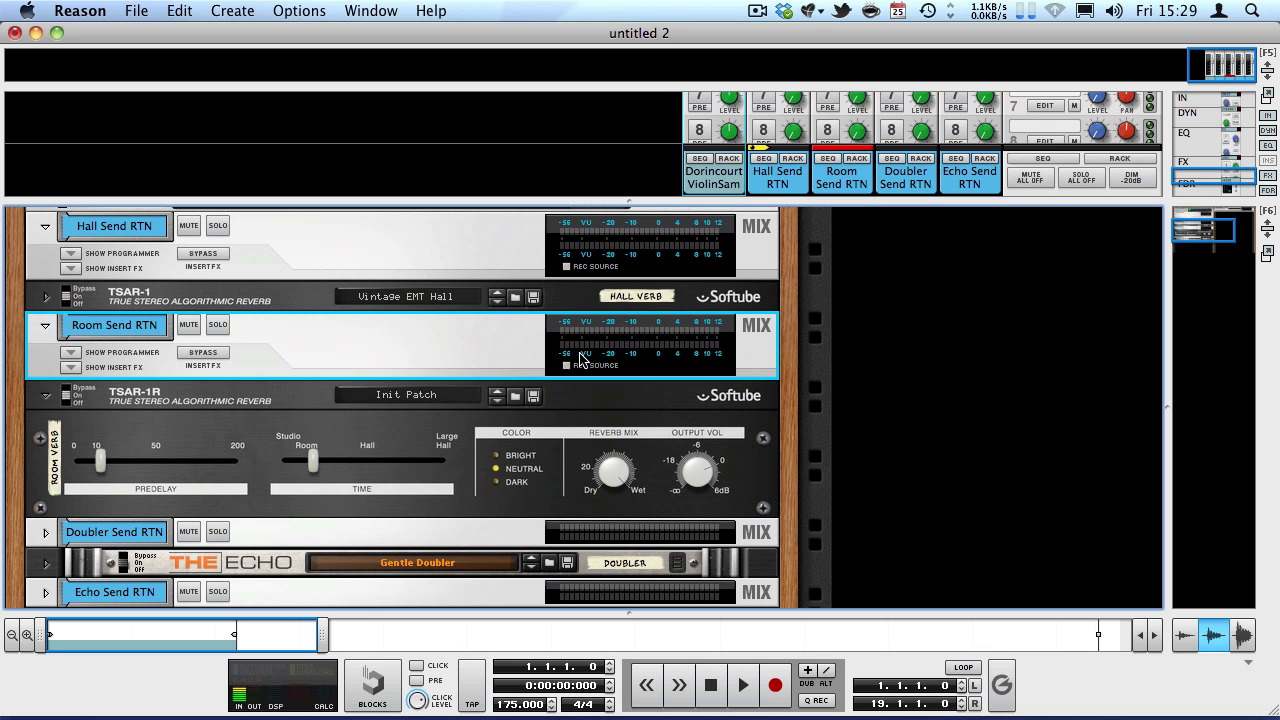
Enlarge the mixer, enable send 2 on the violin channel, and raise its level to −0.79 dB during playback.
left_click_drag(754, 197, 754, 413)
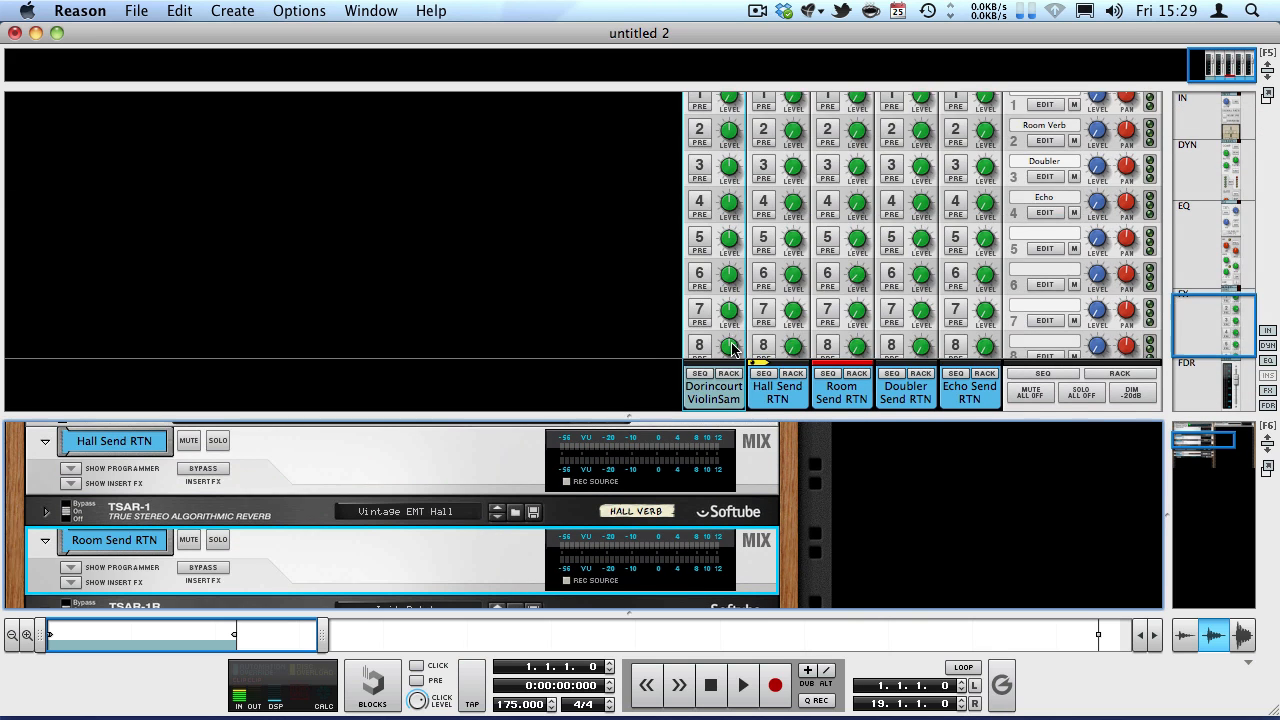
scroll(851, 272, "up", 5)
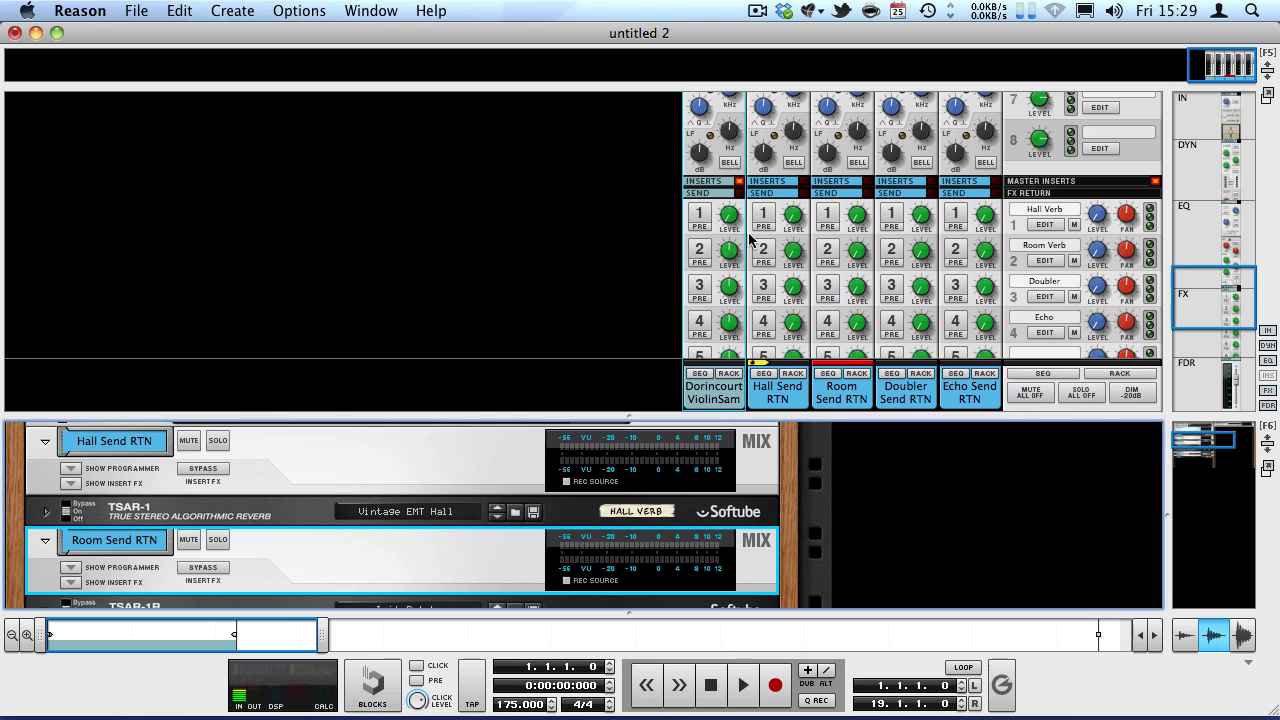
left_click(699, 247)
key("space")
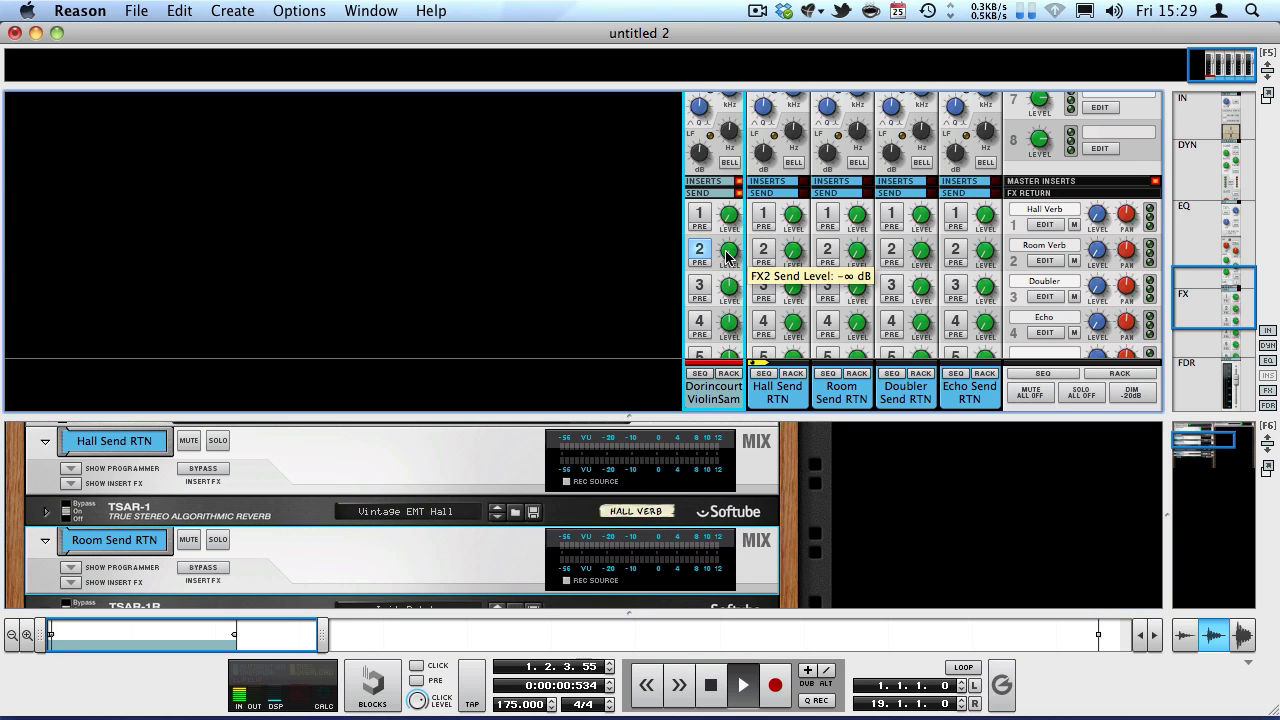
left_click_drag(683, 190, 649, 44)
left_click_drag(728, 270, 730, 275)
left_click_drag(730, 254, 730, 257)
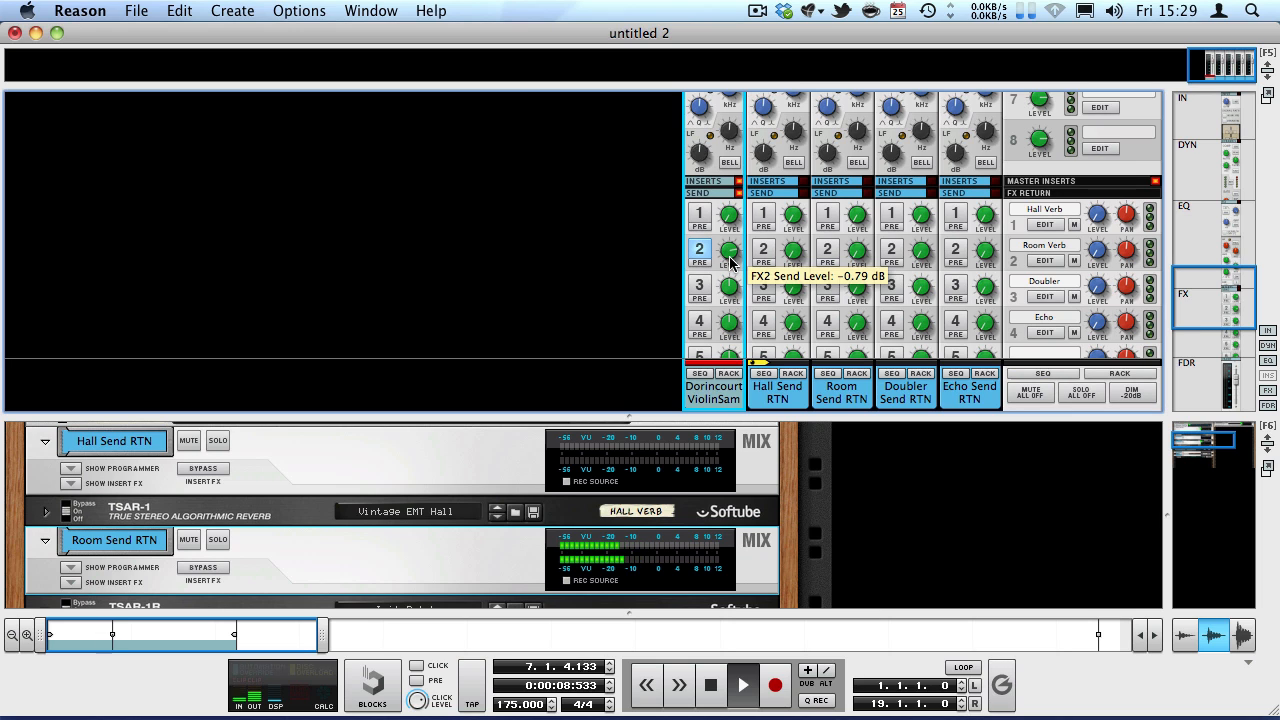
Check the Room Send RTN channel's dynamics, filters and fader meter during playback, and stop the song.
scroll(800, 260, "up", 6)
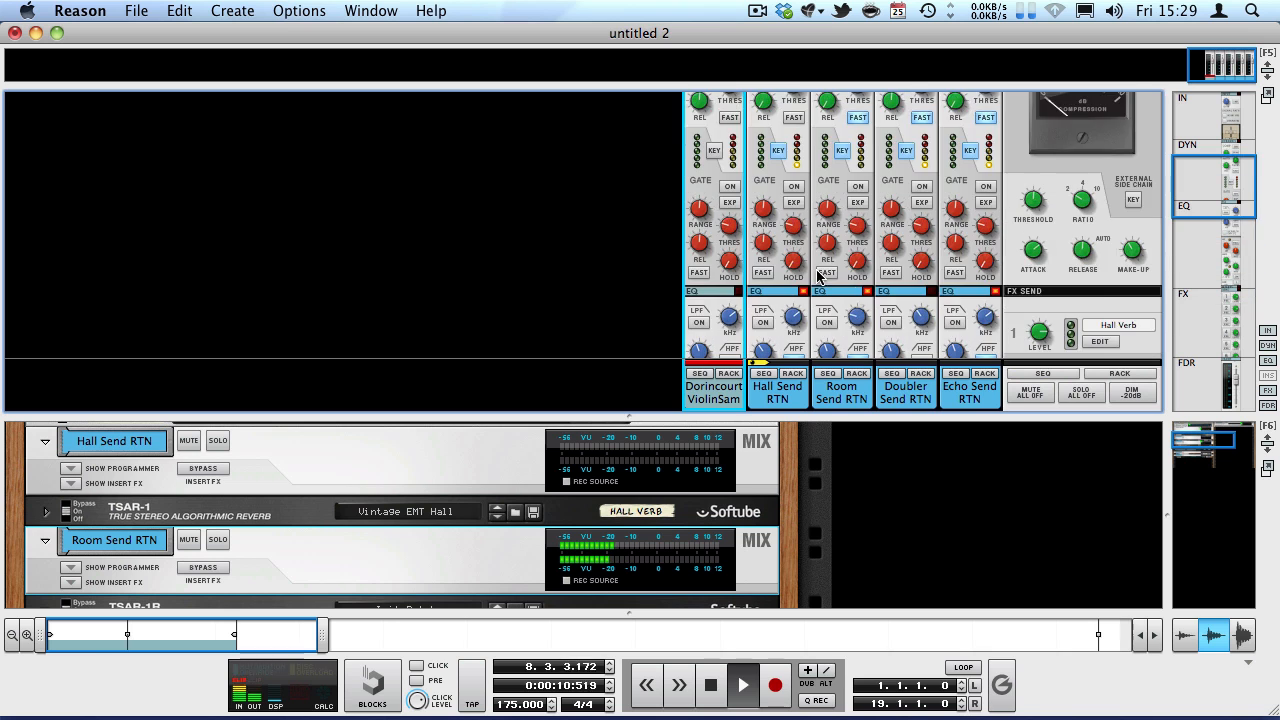
scroll(850, 245, "down", 2)
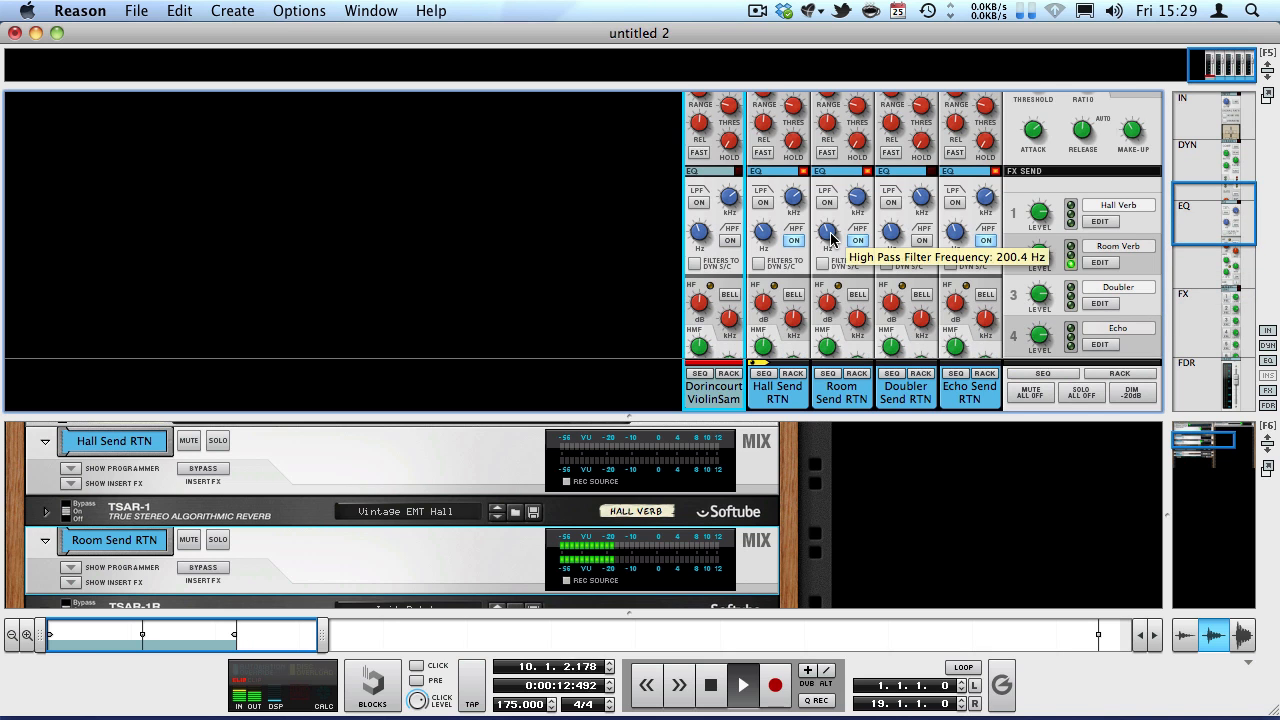
scroll(830, 235, "up", 4)
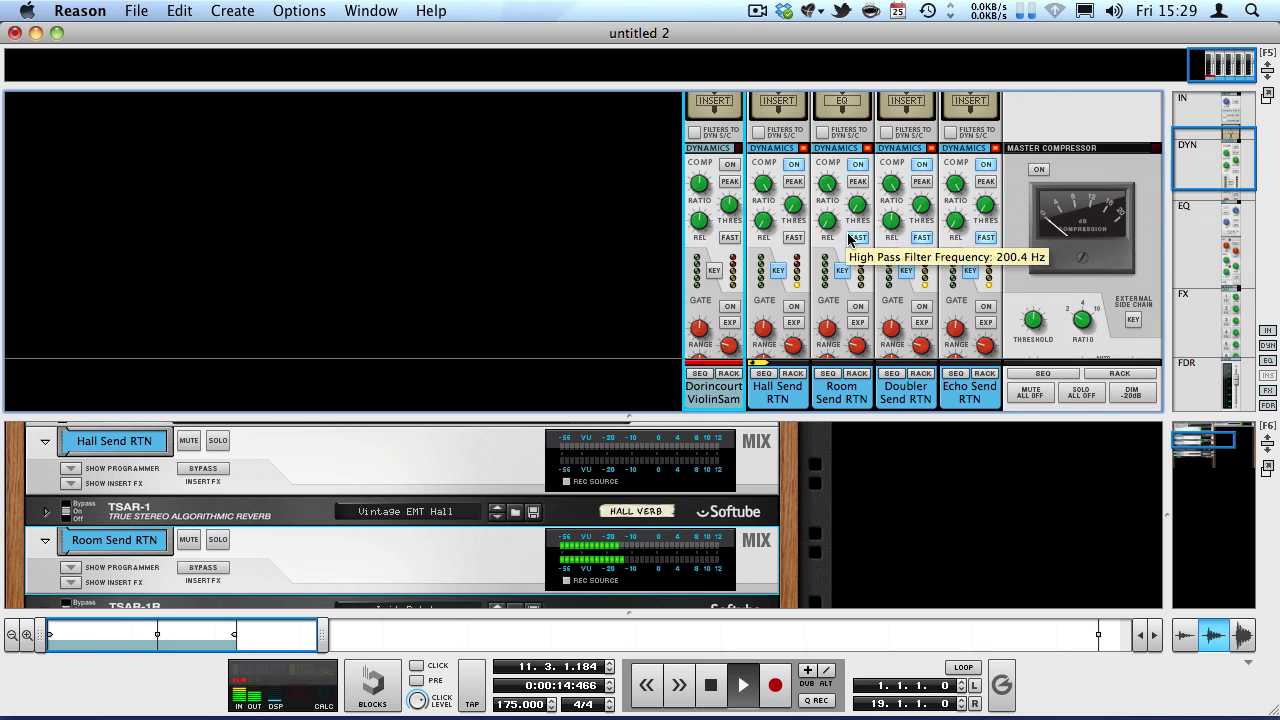
scroll(872, 273, "down", 8)
scroll(872, 273, "down", 4)
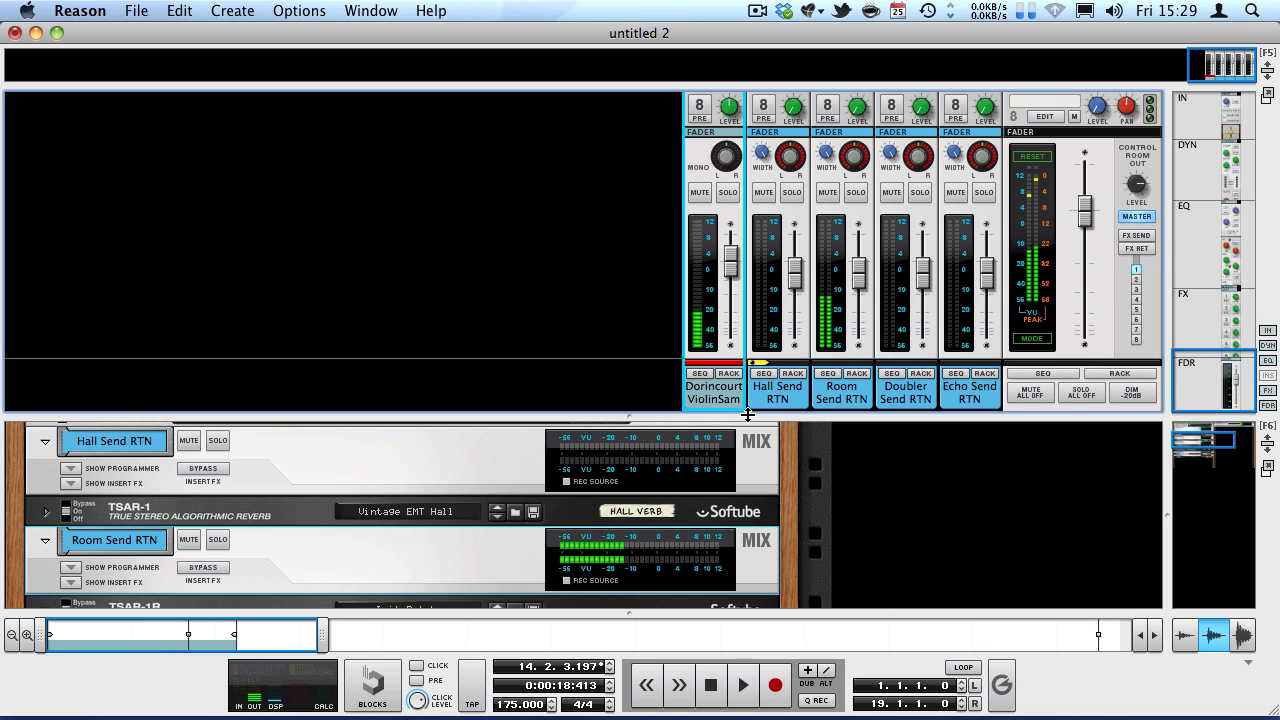
Reset the violin channel's send 2 level to −∞ dB and enlarge the rack area.
left_click_drag(748, 414, 748, 468)
scroll(740, 375, "up", 4)
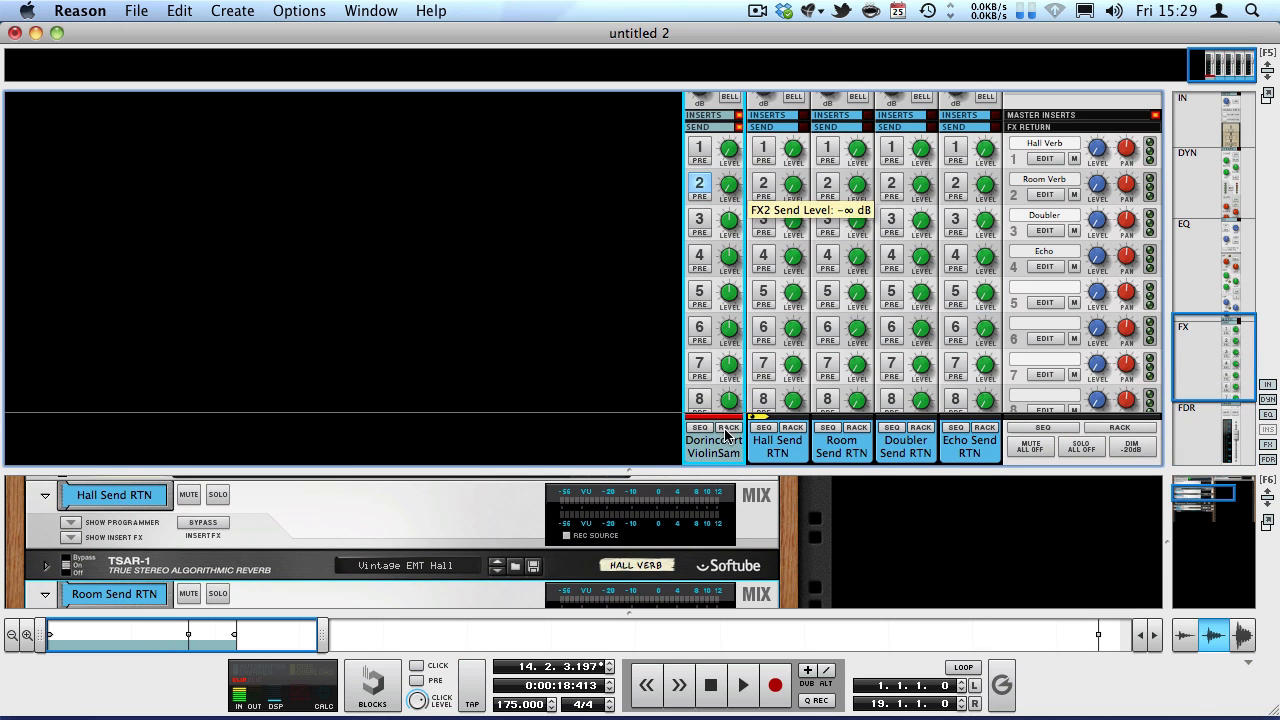
scroll(700, 200, "down", 2)
left_click_drag(400, 470, 372, 205)
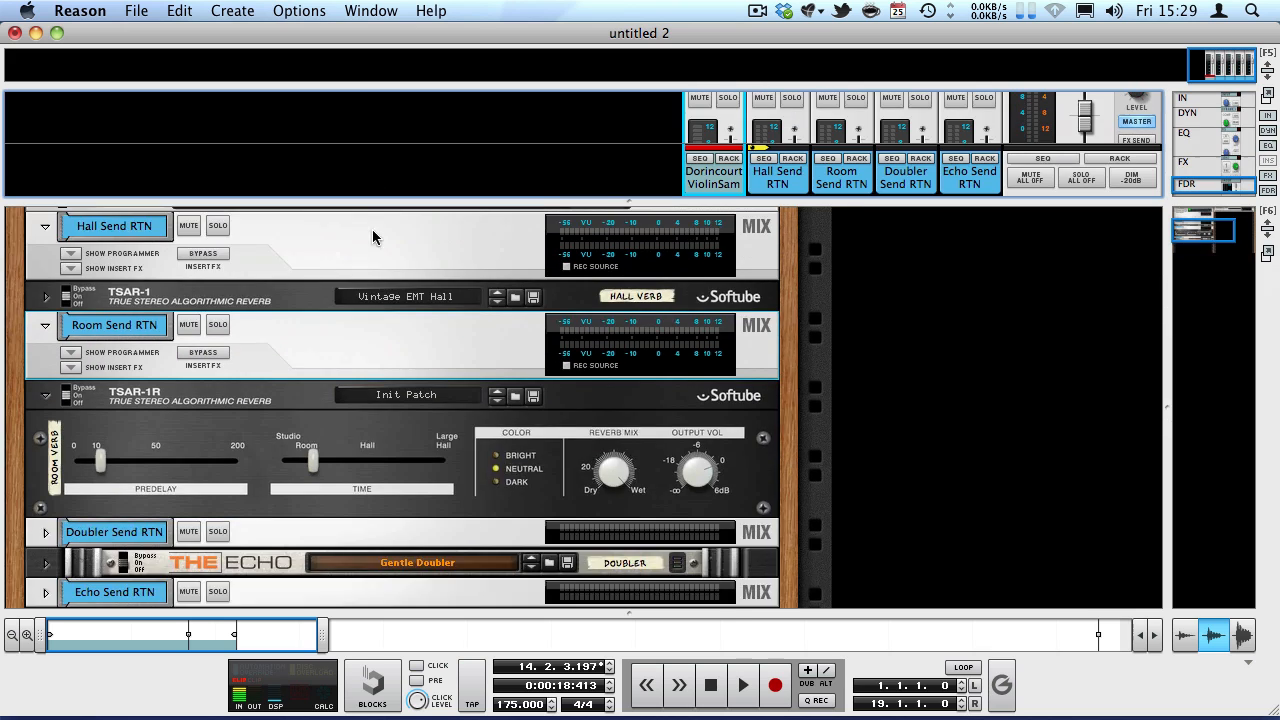
Turn off send 2 on the violin channel and unfold The Echo doubler device in the rack.
scroll(353, 398, "down", 3)
left_click_drag(602, 199, 604, 325)
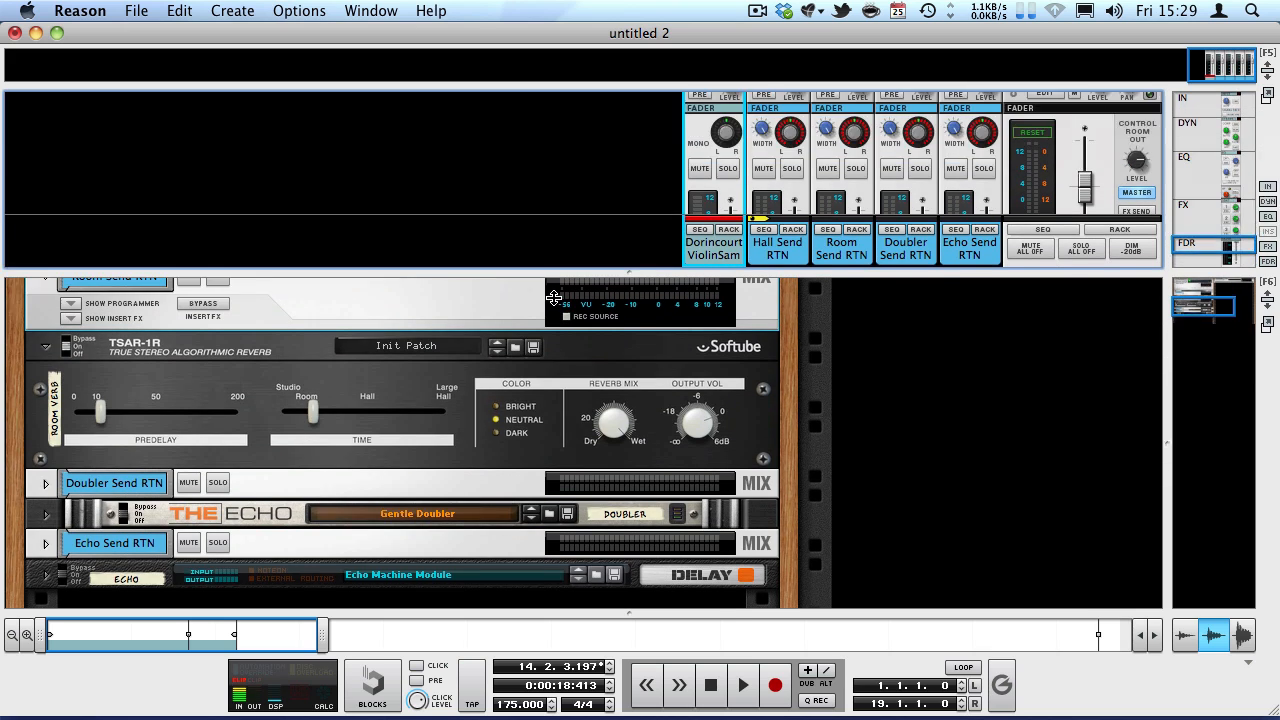
scroll(634, 251, "up", 5)
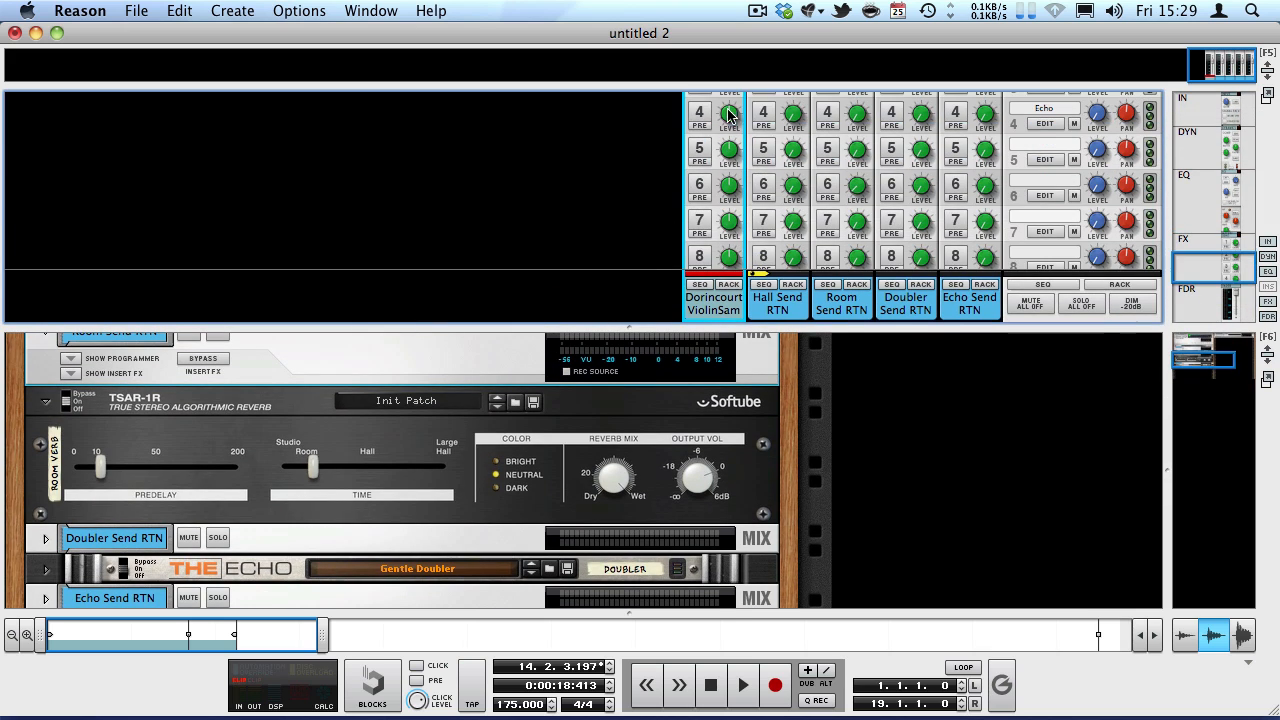
scroll(736, 125, "up", 3)
scroll(470, 410, "down", 3)
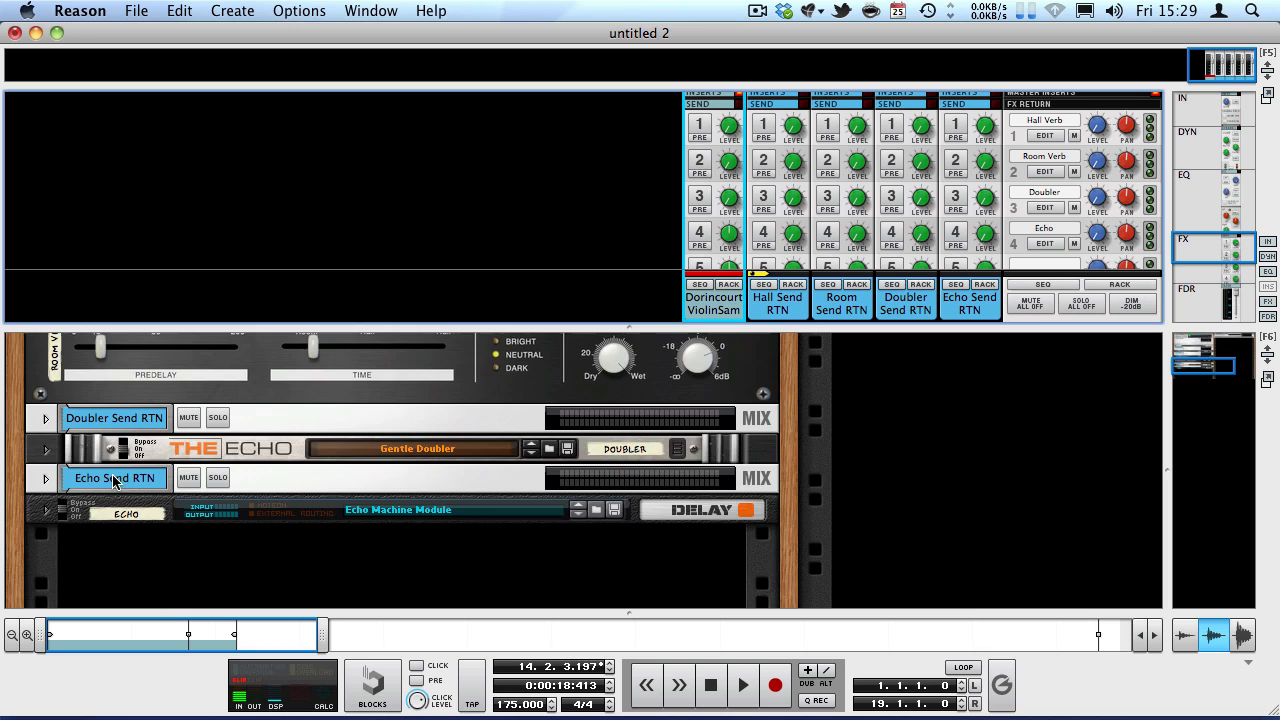
left_click(44, 452)
left_click(44, 452)
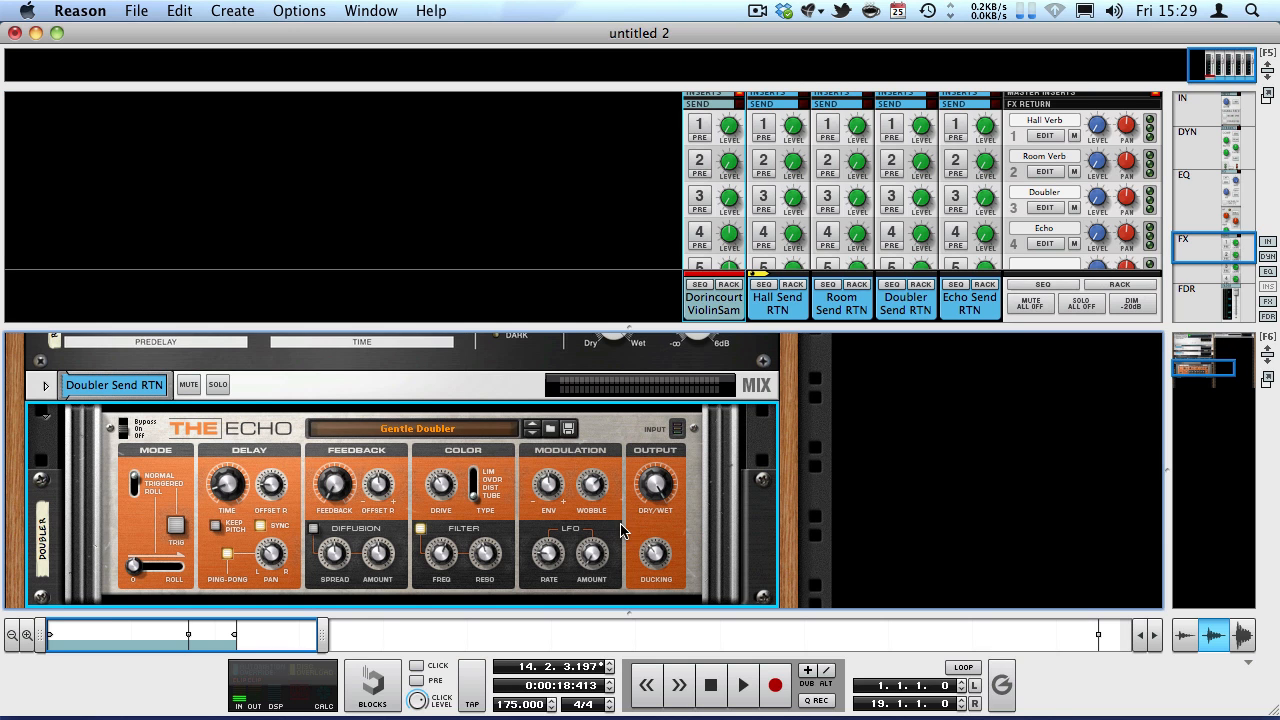
Enable send 3 on the violin channel and return the song position to the start.
left_click(708, 204)
key("shift+Return")
key("shift+Return")
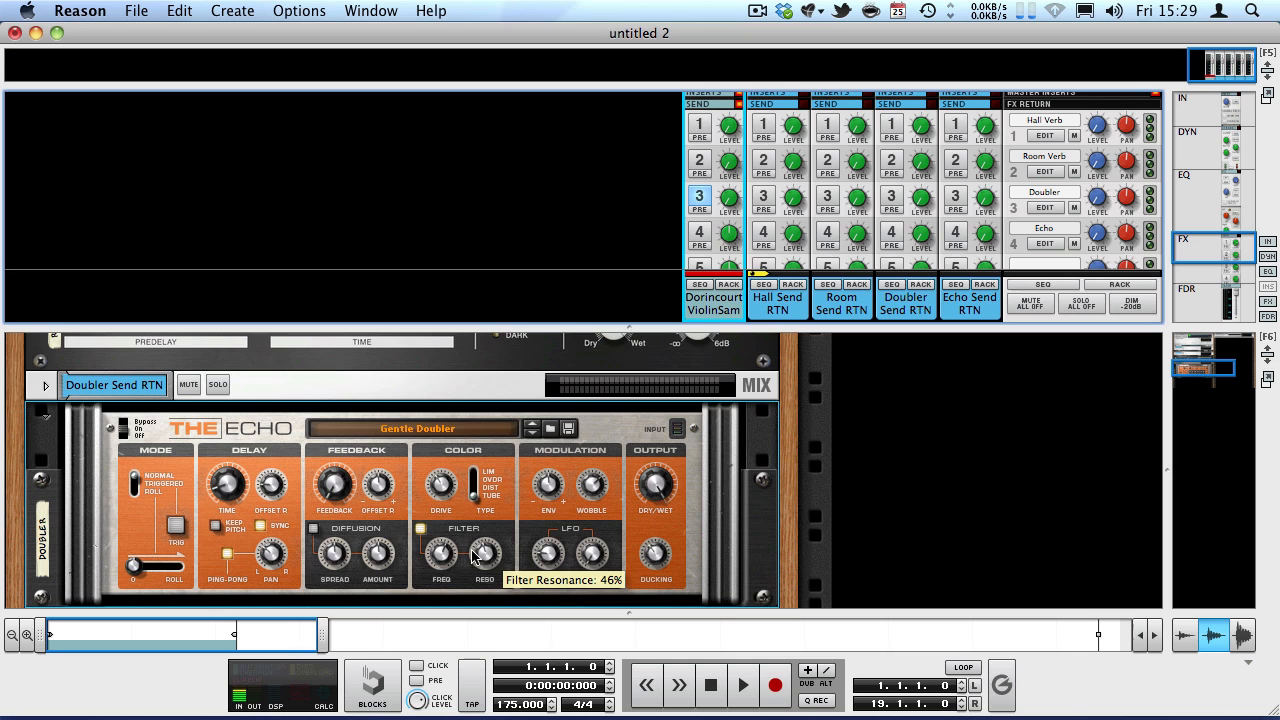
Play the violin from the start and raise its send 3 level to feed the Doubler.
left_click(755, 193)
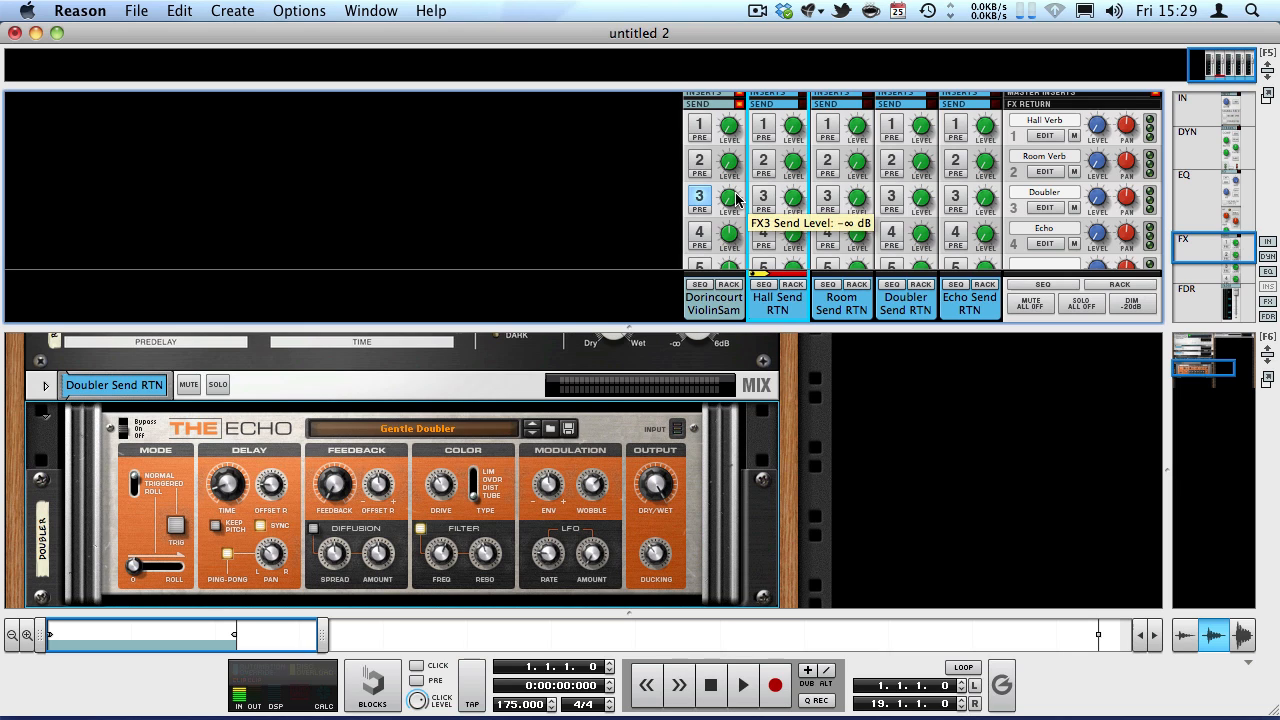
left_click(733, 212)
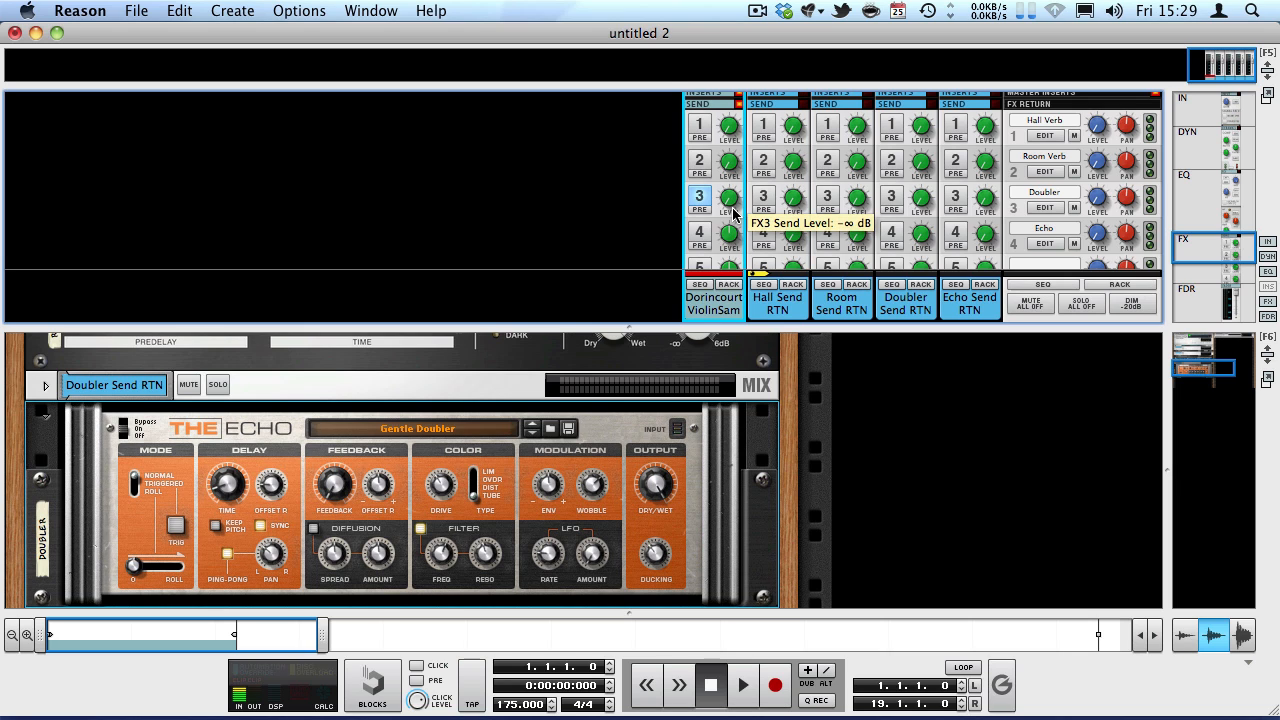
key("space")
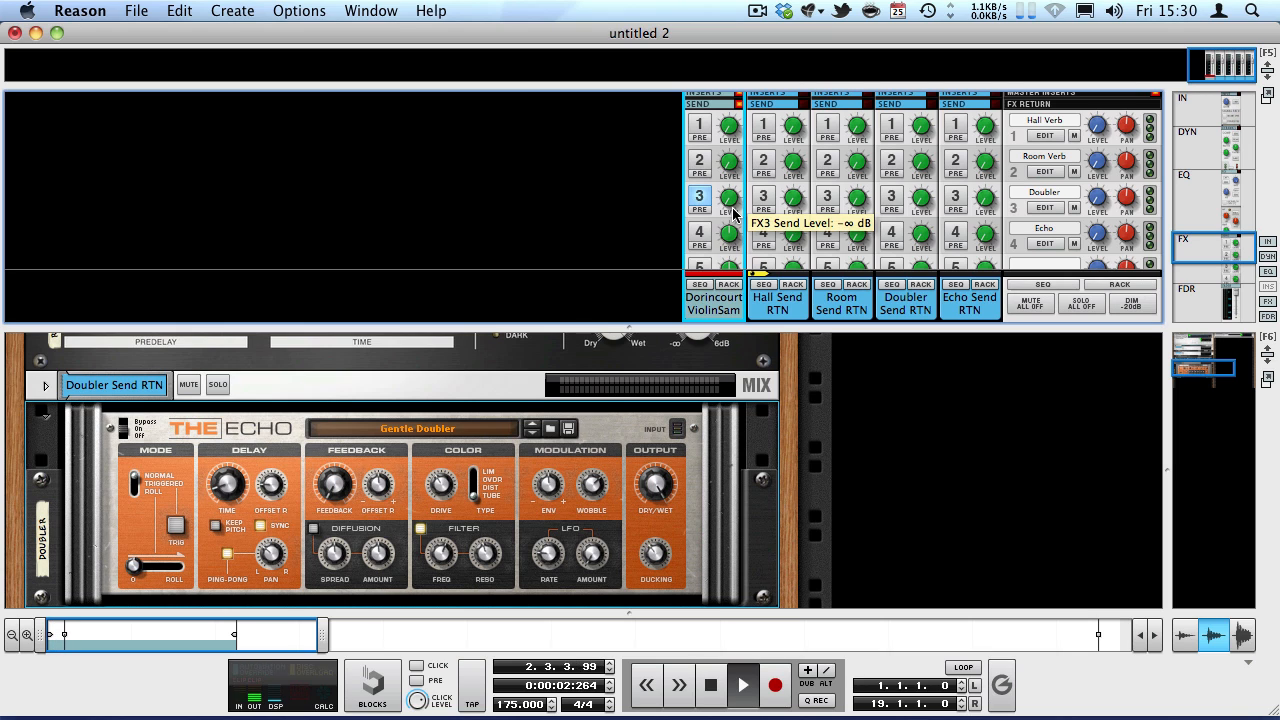
left_click_drag(733, 210, 710, 38)
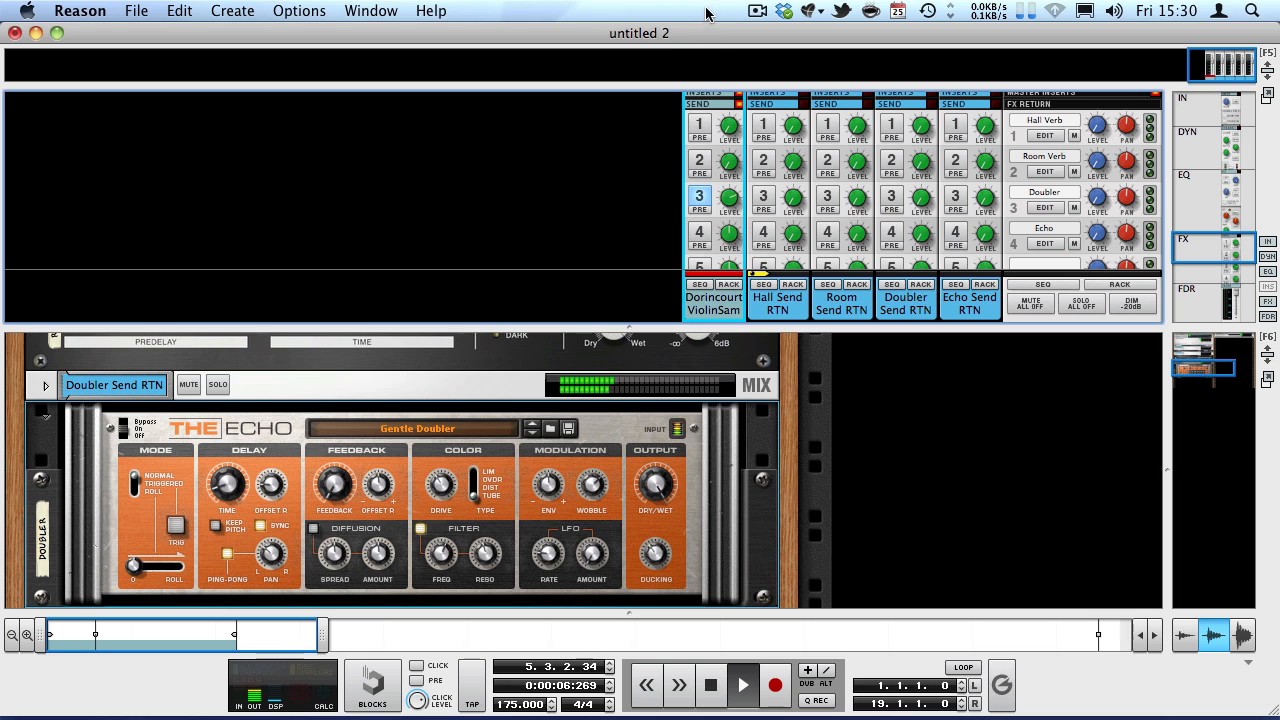
left_click_drag(729, 204, 713, 162)
Adjust the modulation Wobble on The Echo doubler during playback, stop the song, and return to the start.
left_click_drag(597, 497, 598, 612)
left_click_drag(593, 495, 589, 487)
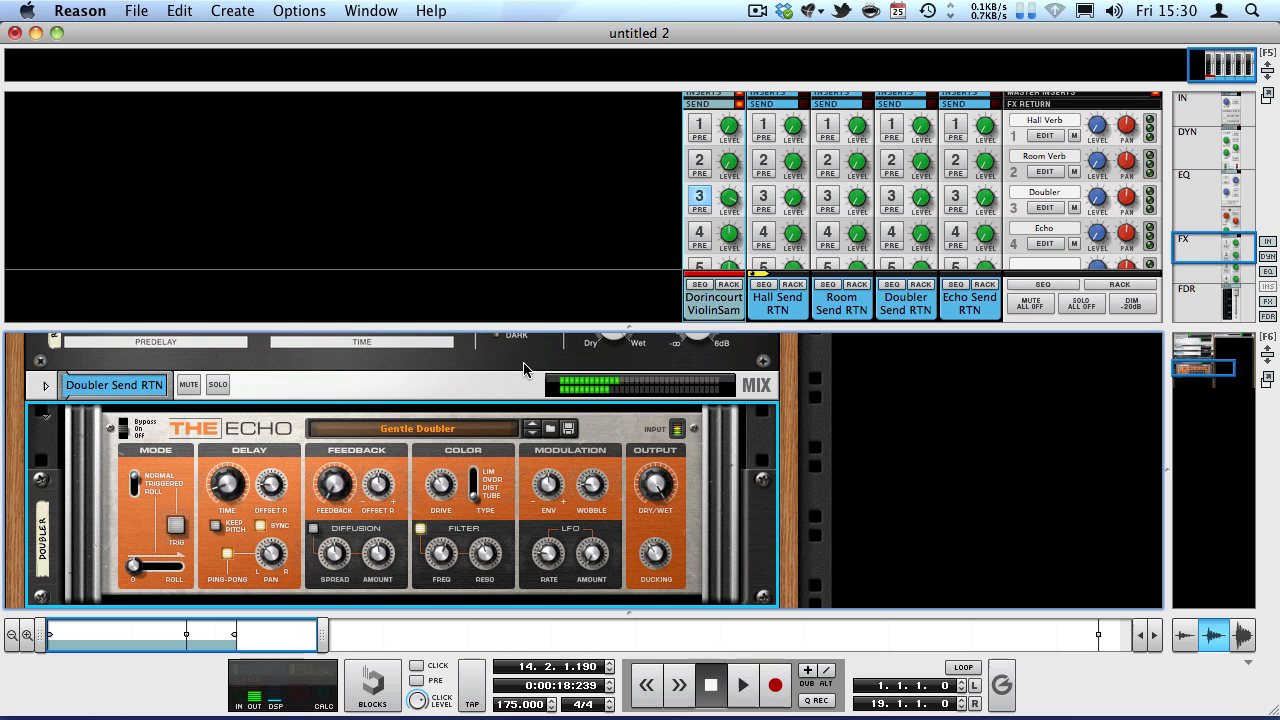
key("space")
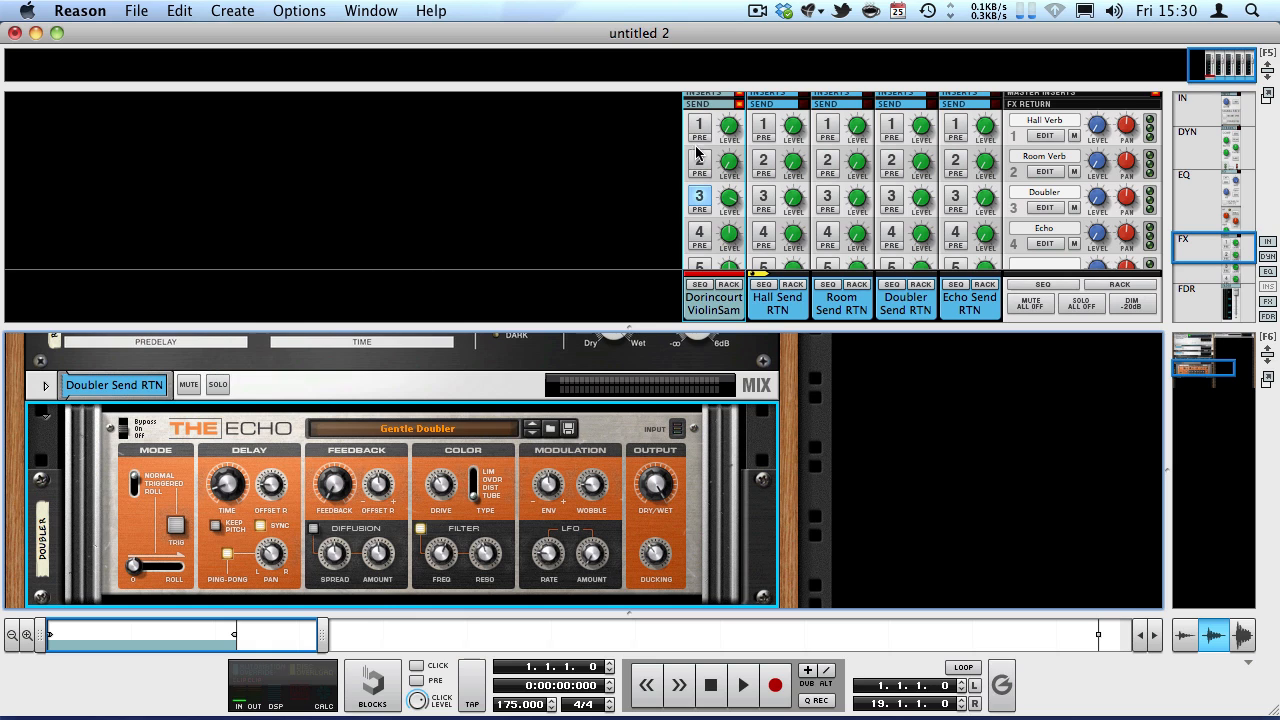
Turn off send 3 on the violin channel and fold The Echo doubler device.
left_click(704, 200)
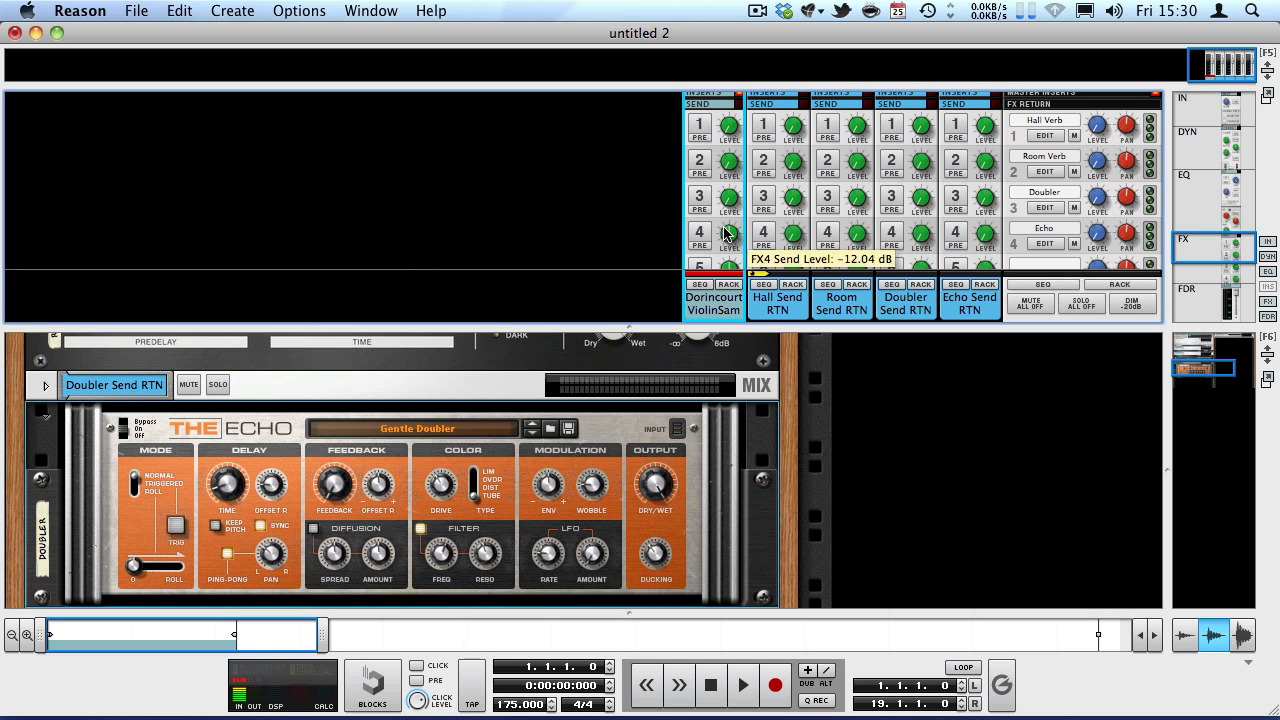
left_click(44, 420)
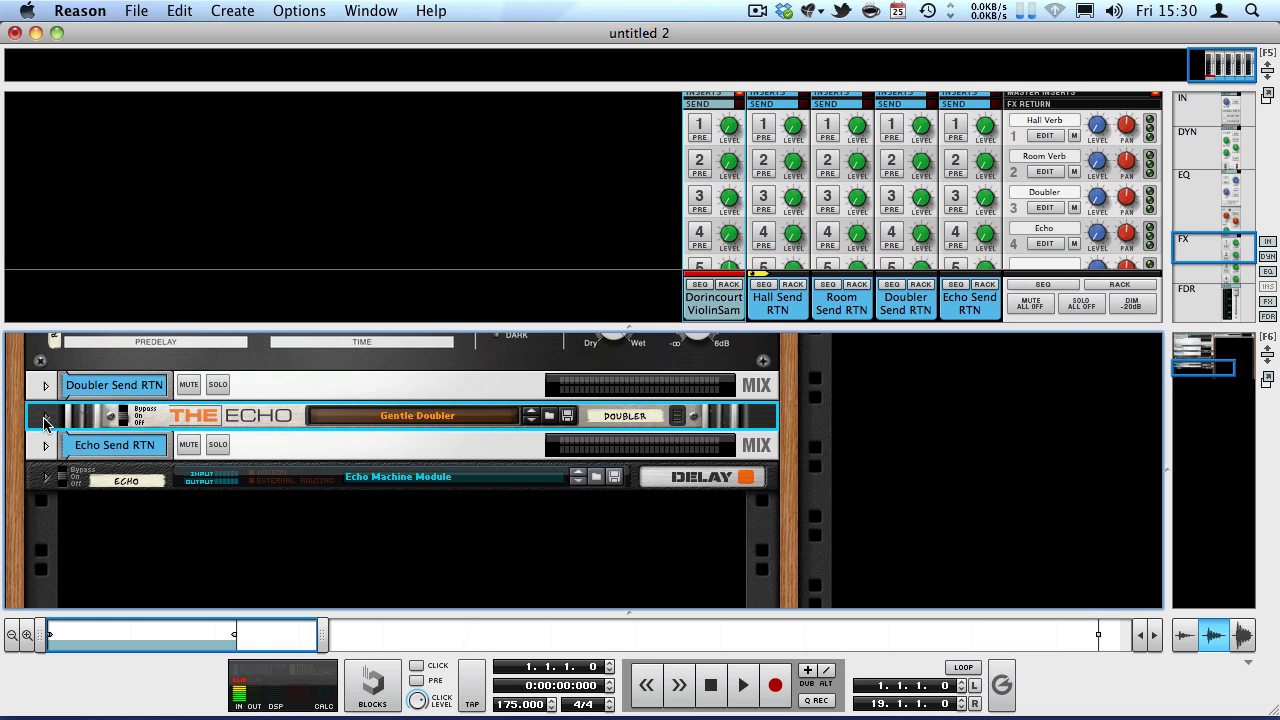
Unfold the Echo combinator and play the violin with its send 4 enabled, raising the send level.
left_click(47, 477)
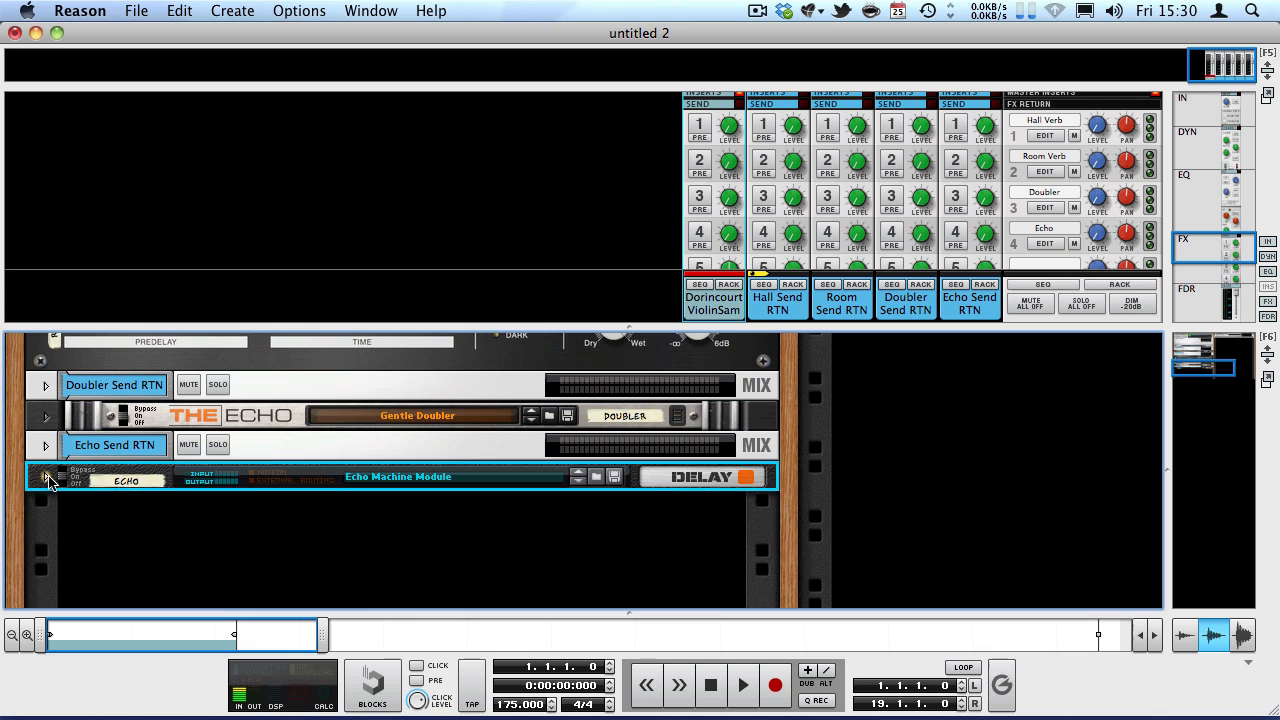
scroll(110, 475, "down", 3)
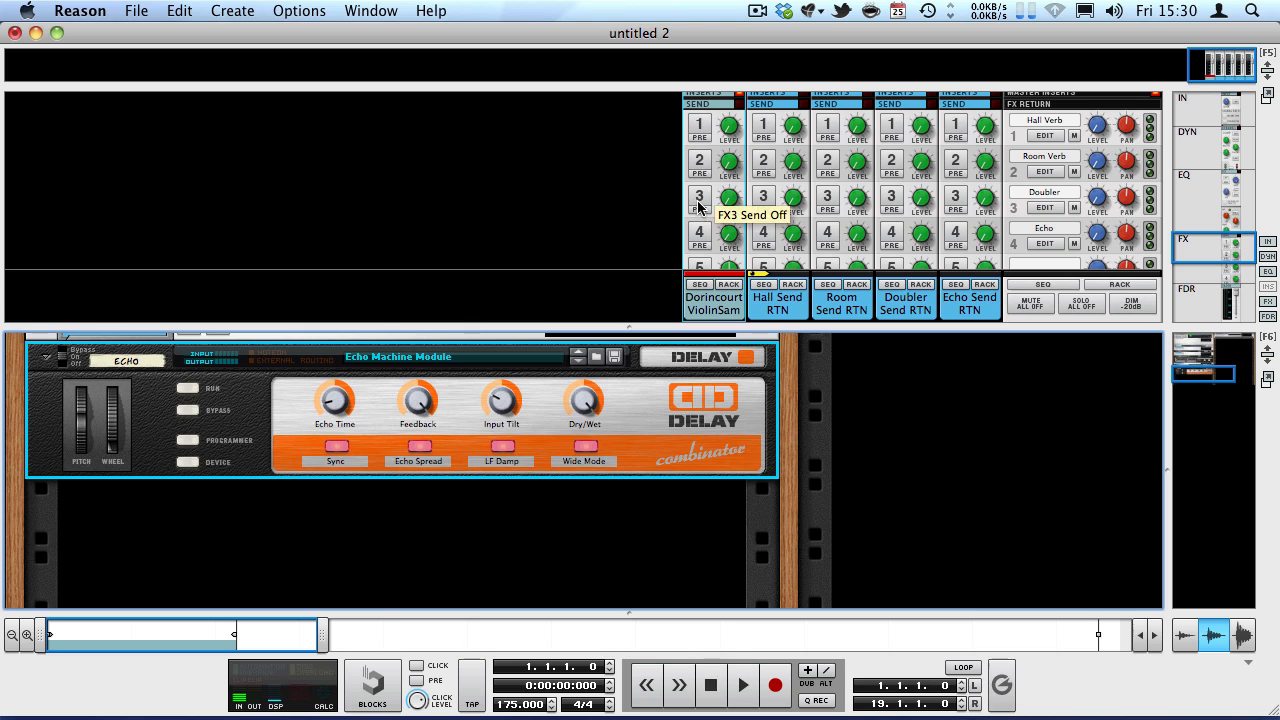
key("space")
left_click(704, 234)
left_click_drag(725, 238, 640, 58)
left_click_drag(727, 236, 726, 228)
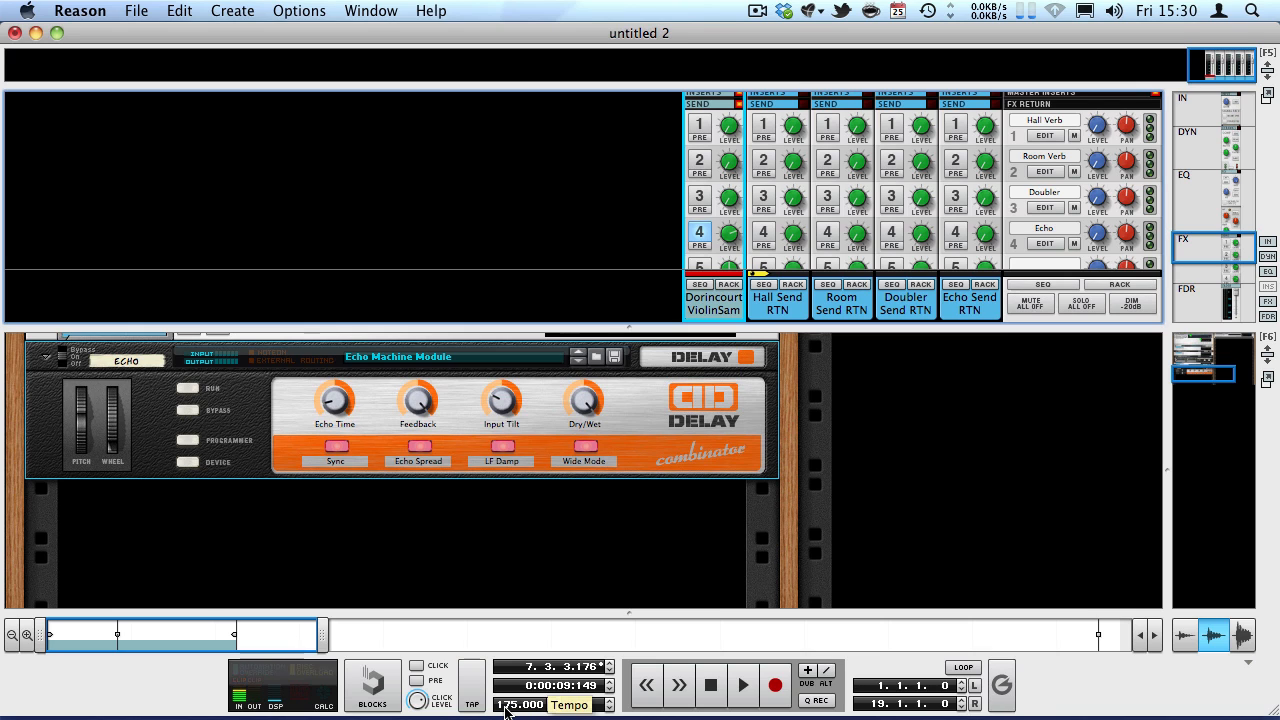
Set the song tempo to 140 and replay the violin from the start.
double_click(512, 704)
type("140")
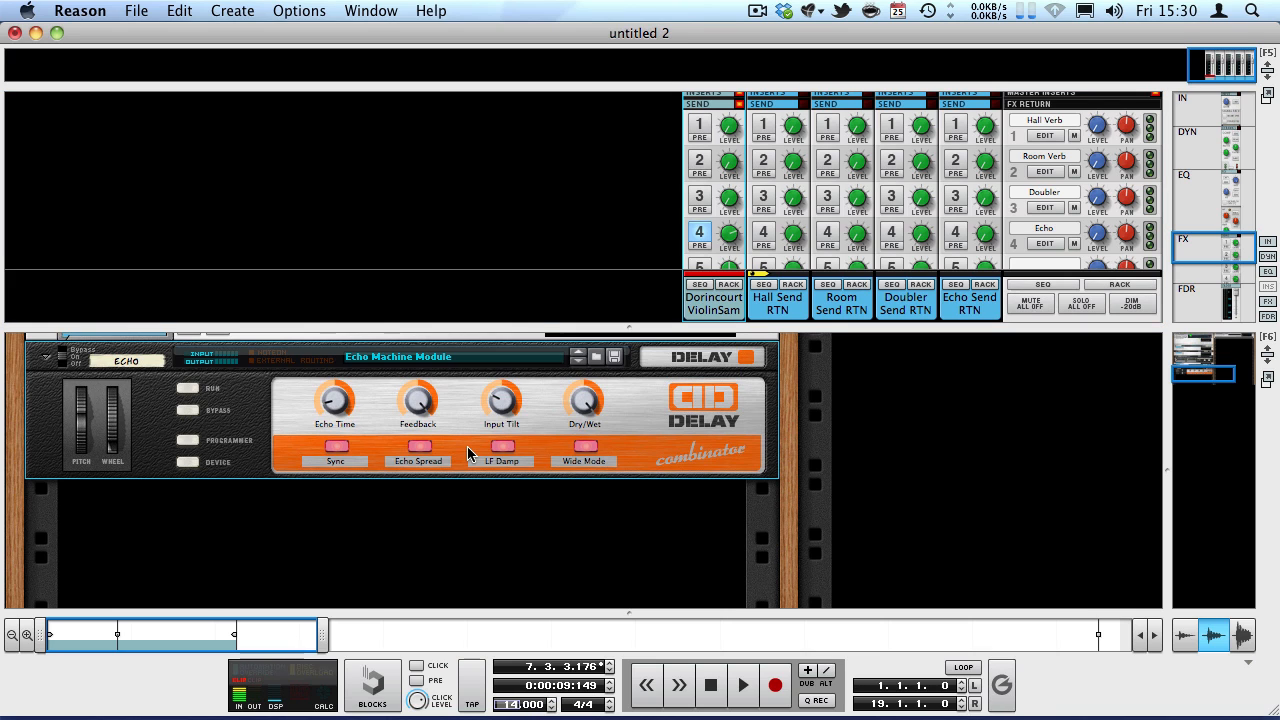
key("Return")
key("shift+Return")
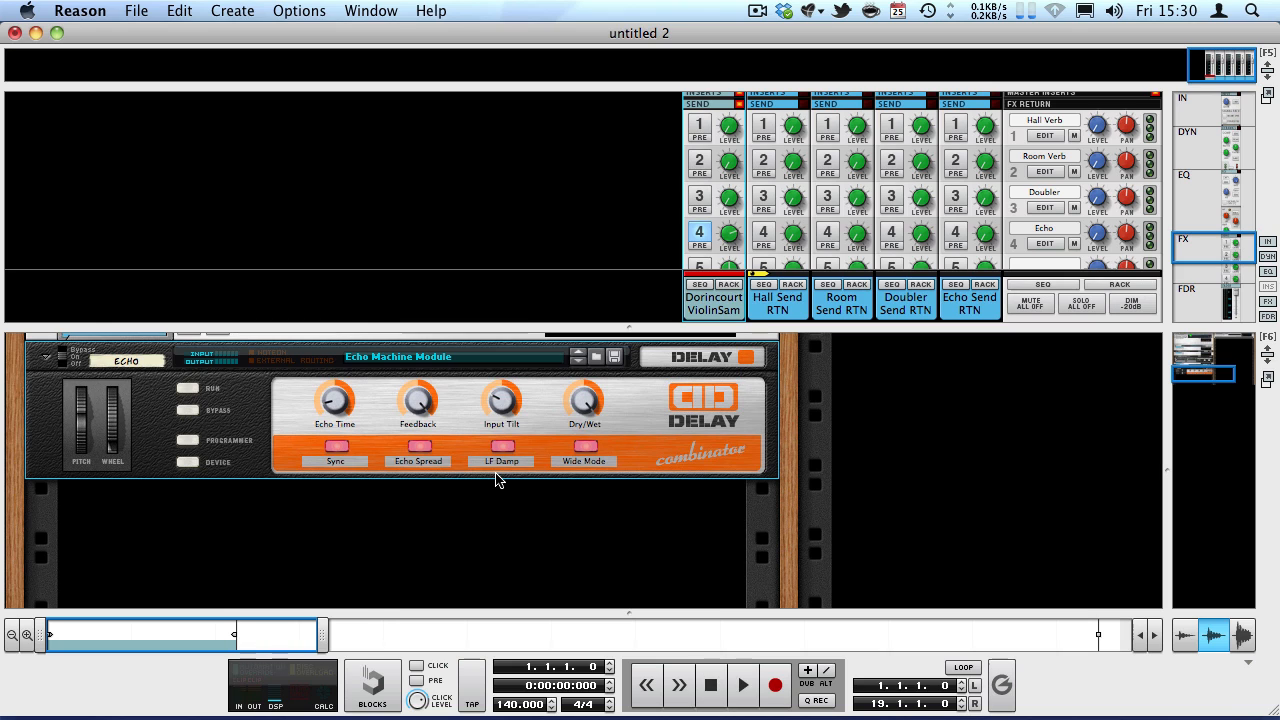
key("space")
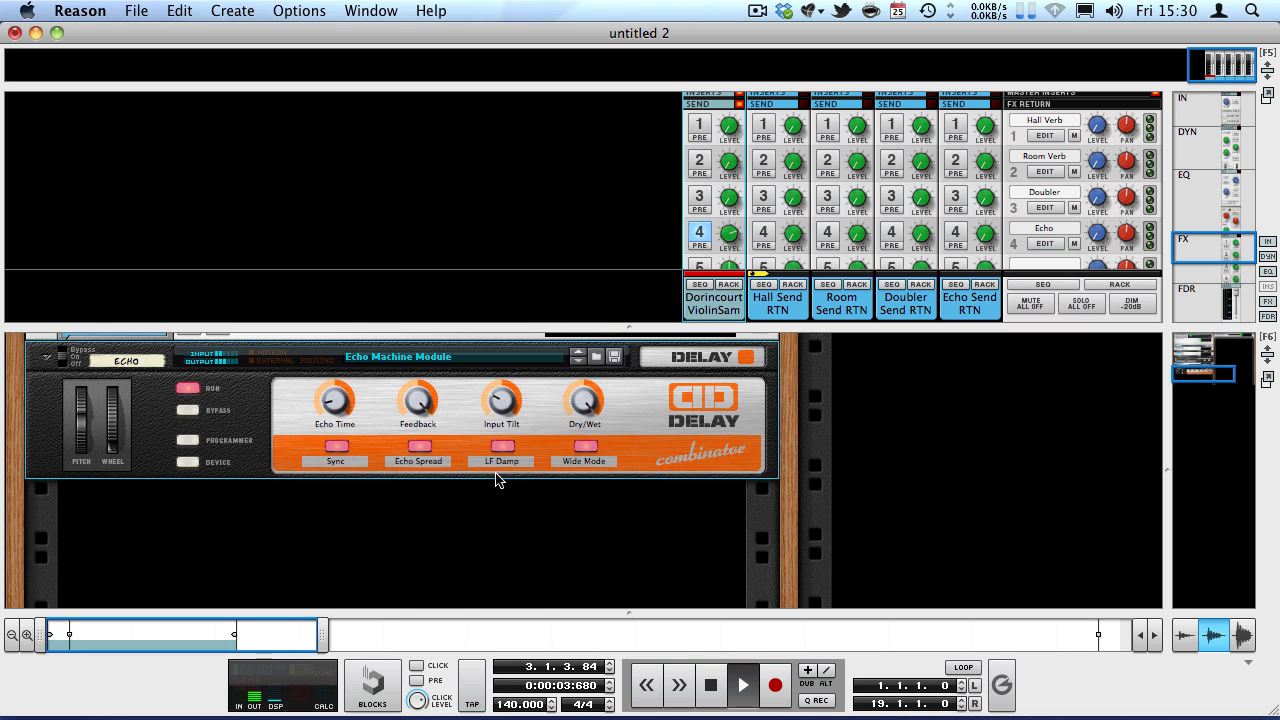
Show the devices inside the Echo combinator and unfold the DDL-1 delay to inspect the chain during playback.
left_click(190, 462)
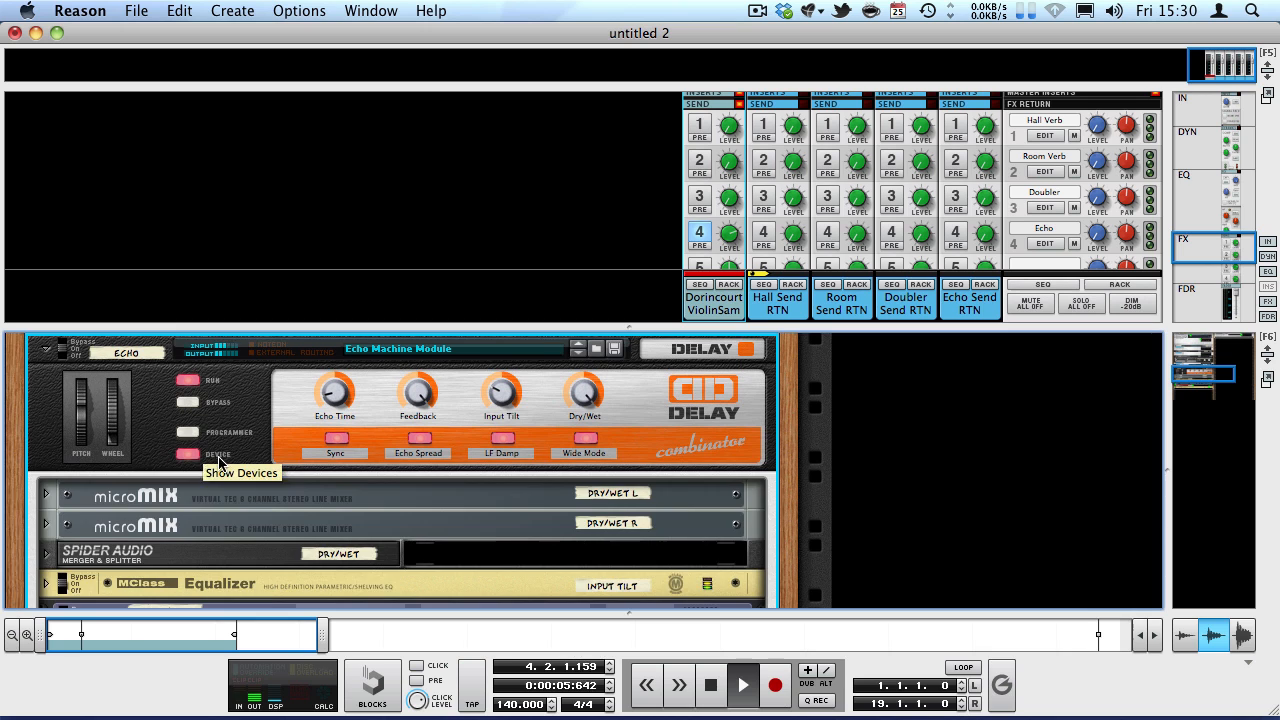
scroll(246, 456, "down", 3)
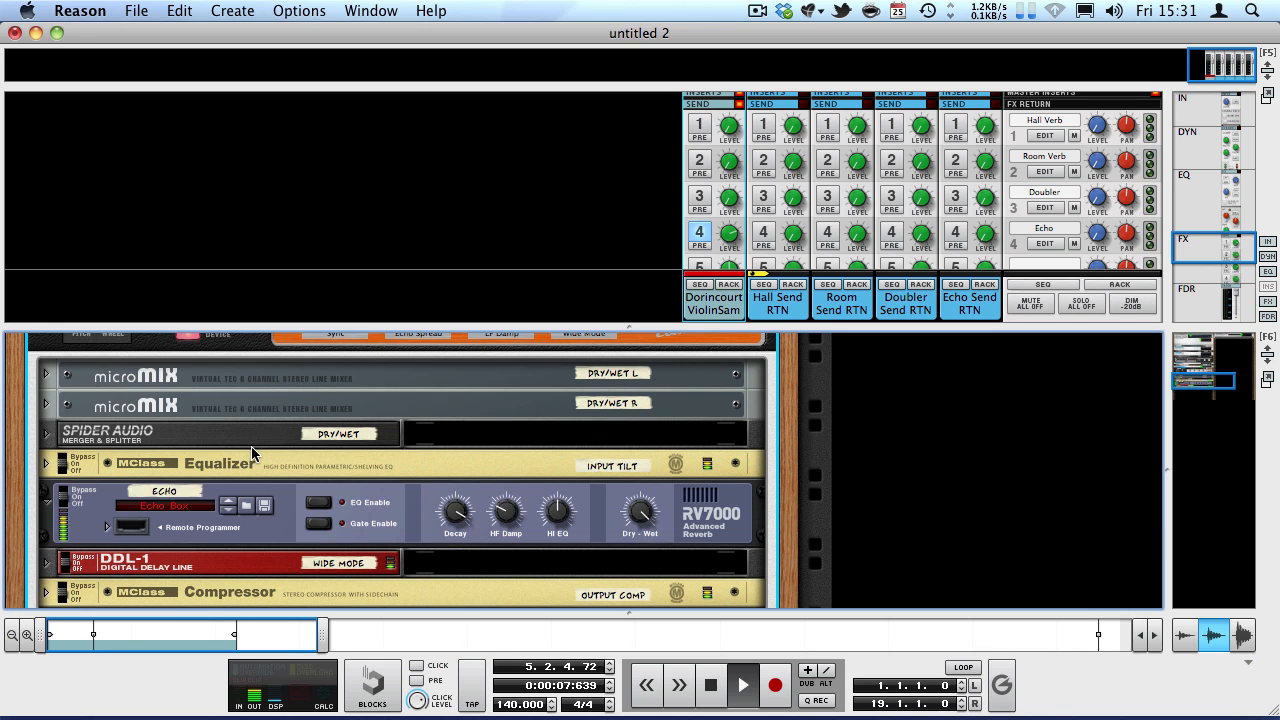
scroll(255, 450, "up", 3)
scroll(262, 445, "down", 6)
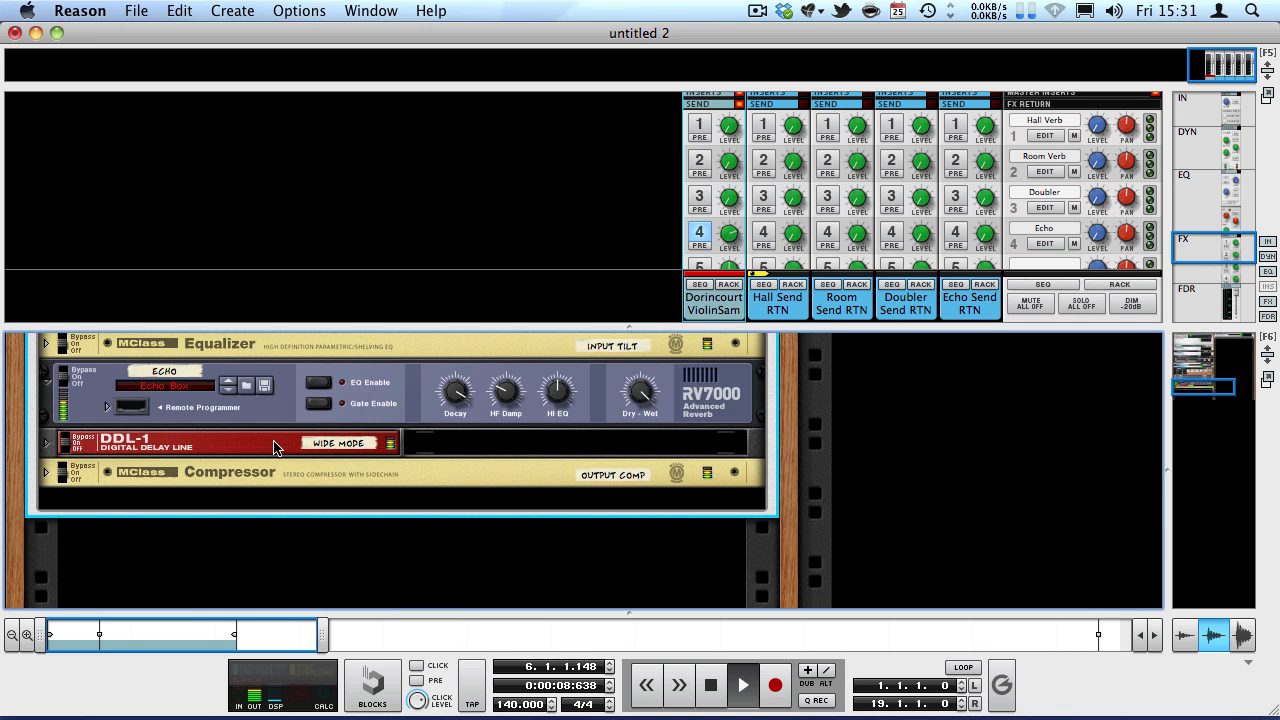
left_click(45, 444)
scroll(193, 448, "up", 3)
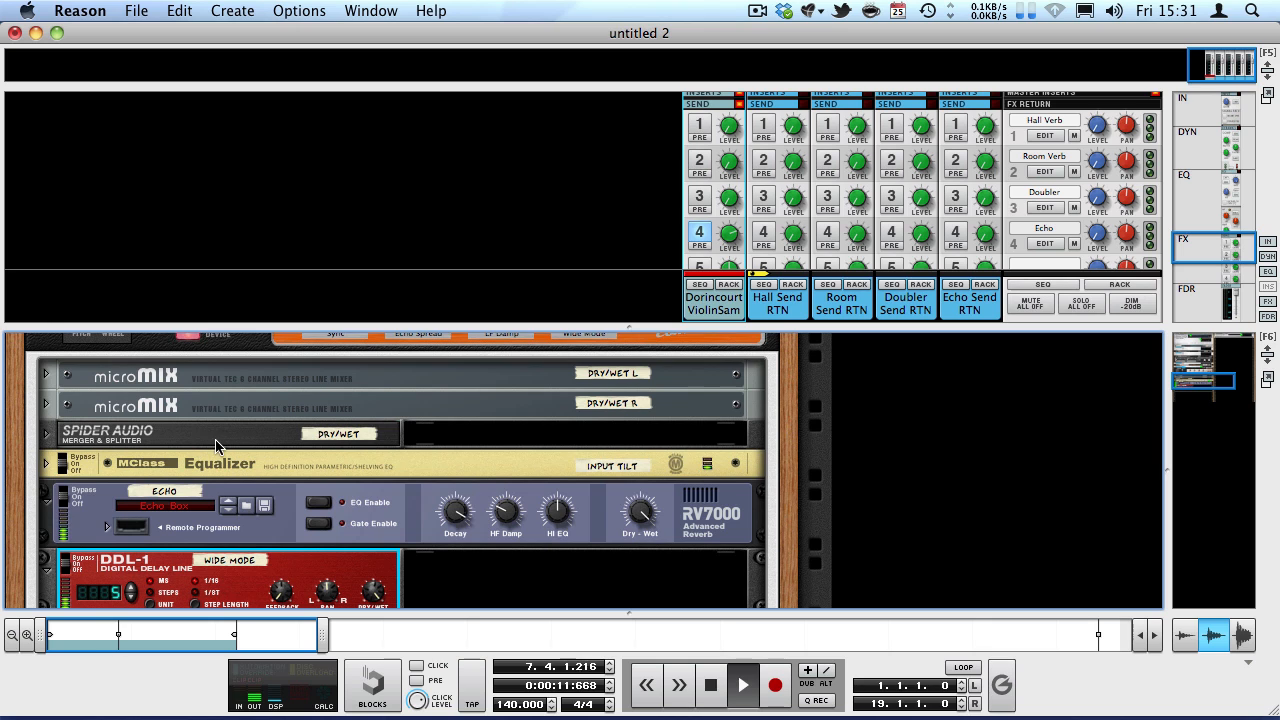
scroll(216, 446, "up", 3)
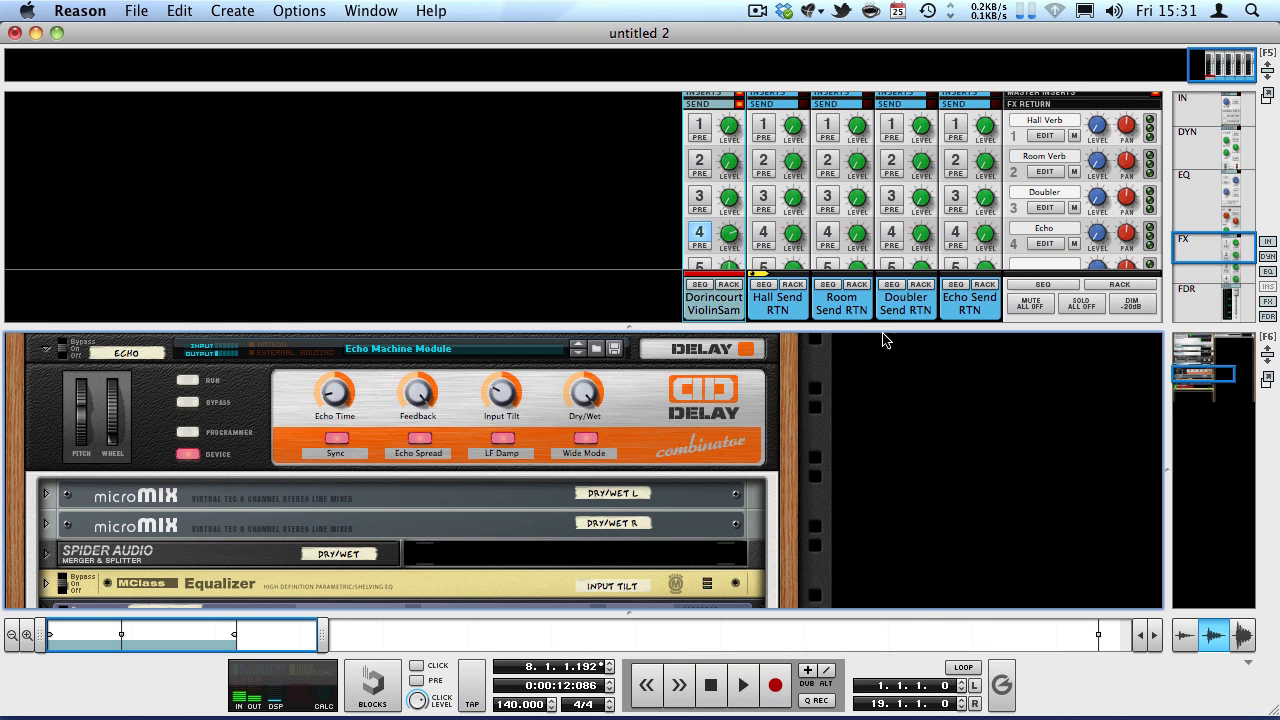
Turn off send 4 on the violin channel and hide the Echo combinator's internal devices.
scroll(660, 259, "down", 3)
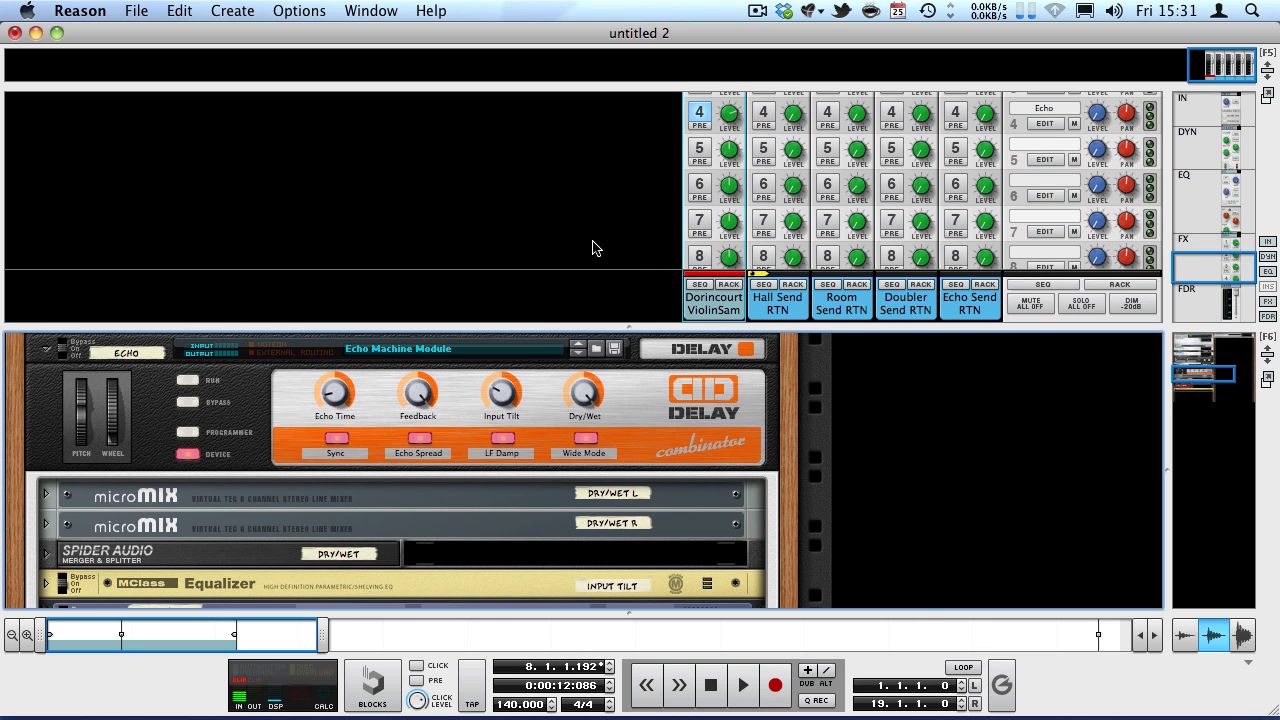
left_click(733, 137)
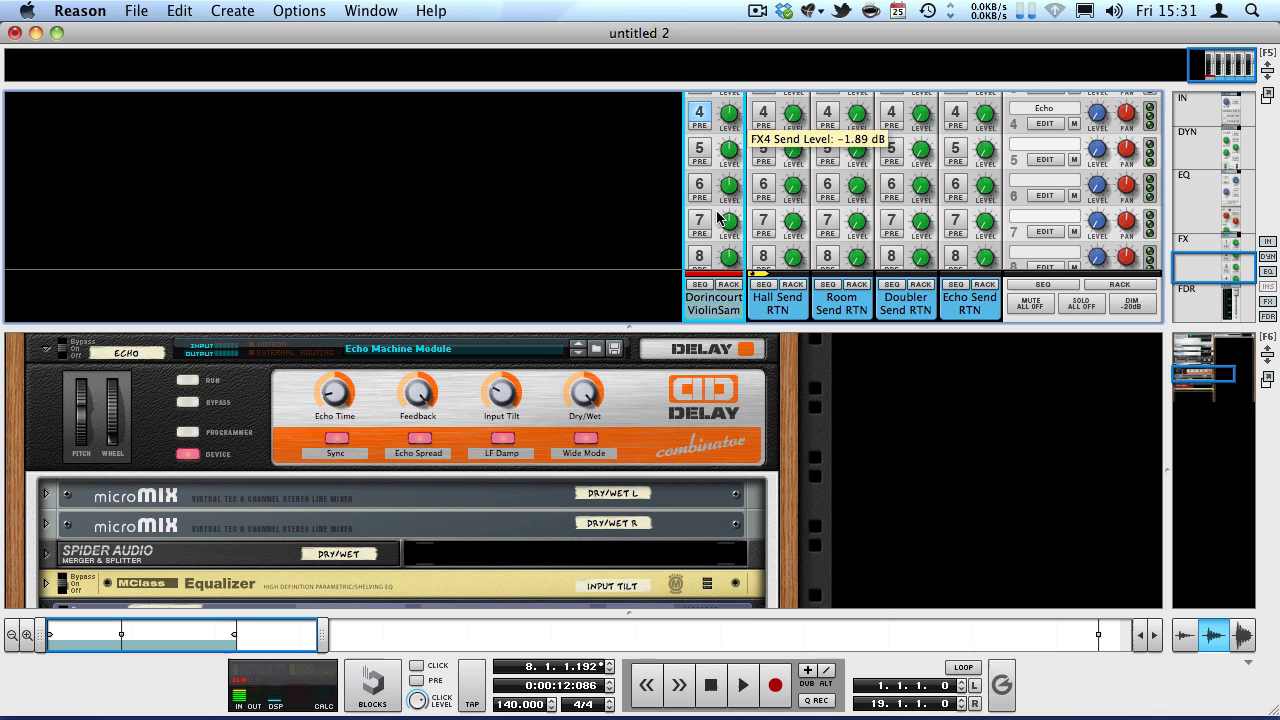
left_click(699, 112)
left_click(186, 454)
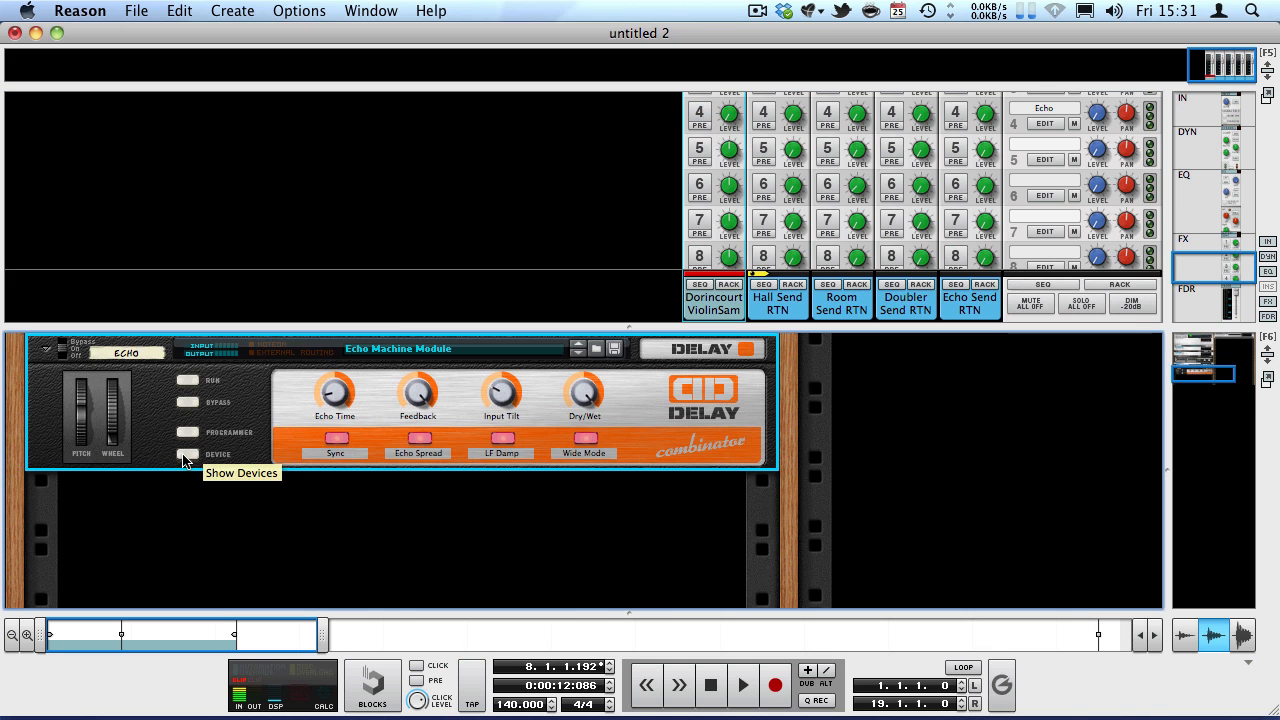
Enlarge the mixer area and examine the dynamics and insert order settings of the four send return channels.
left_click_drag(777, 331, 780, 503)
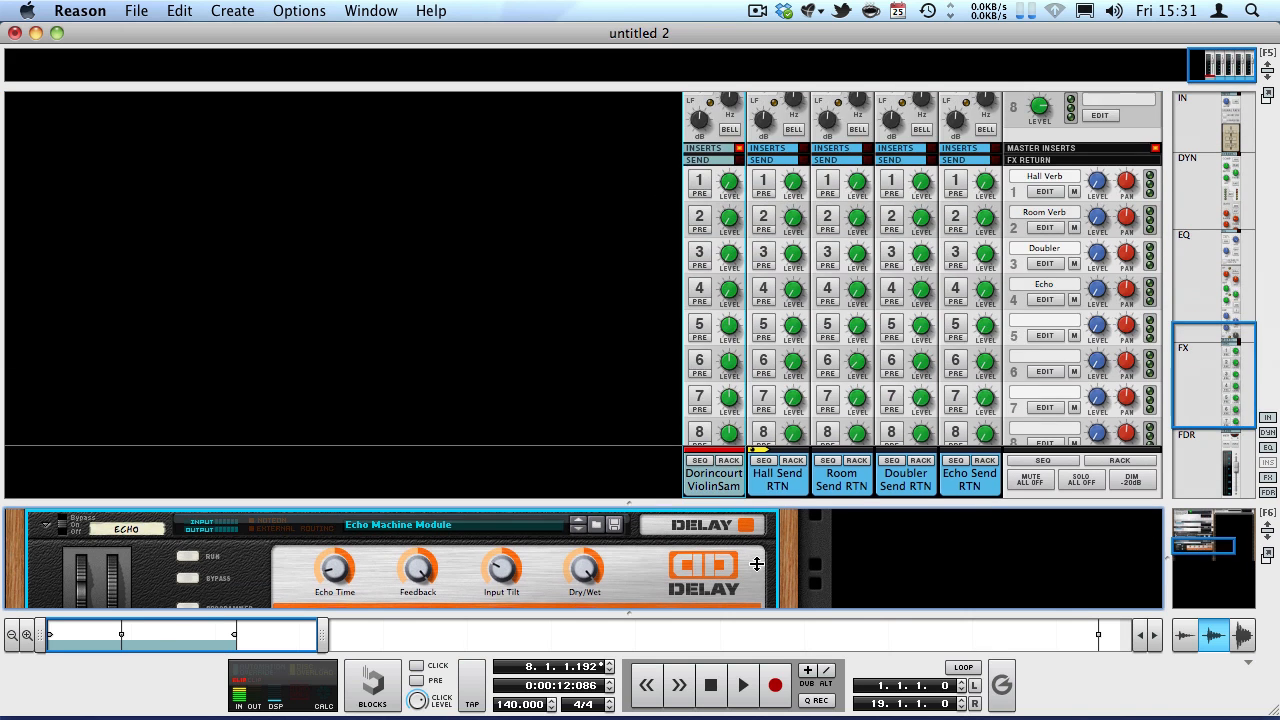
scroll(797, 376, "up", 6)
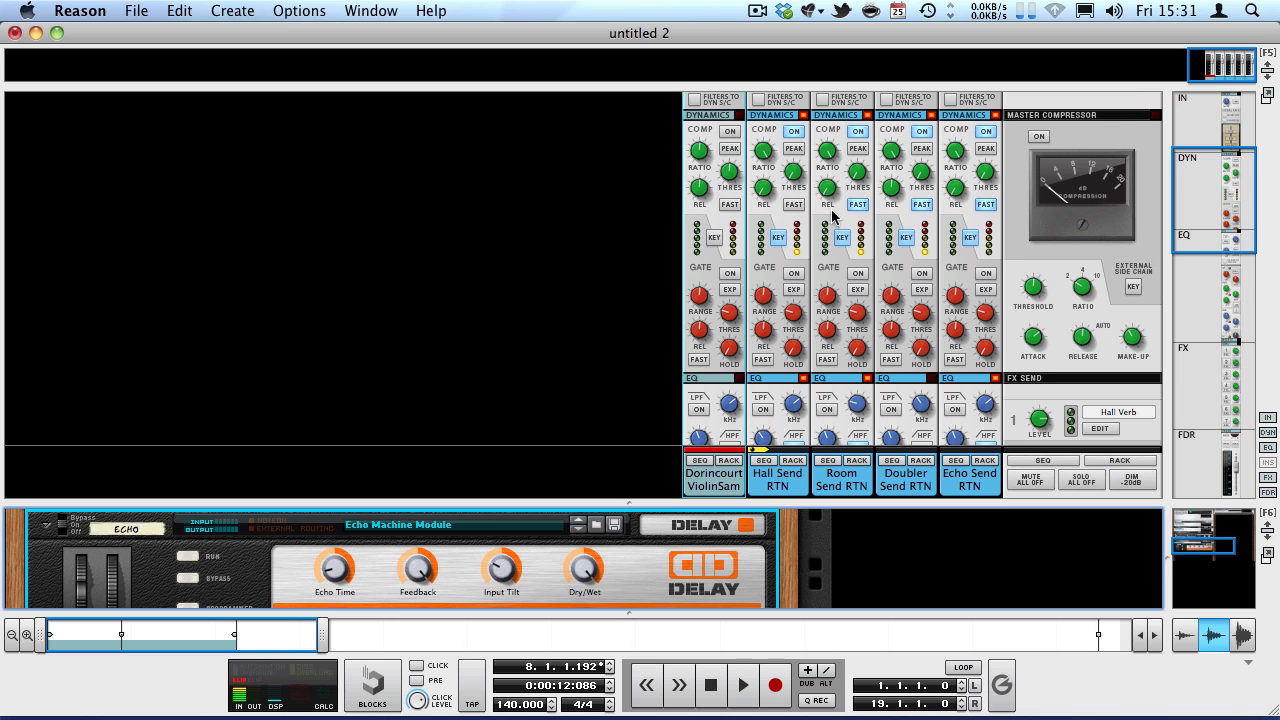
scroll(797, 376, "down", 6)
scroll(866, 327, "up", 8)
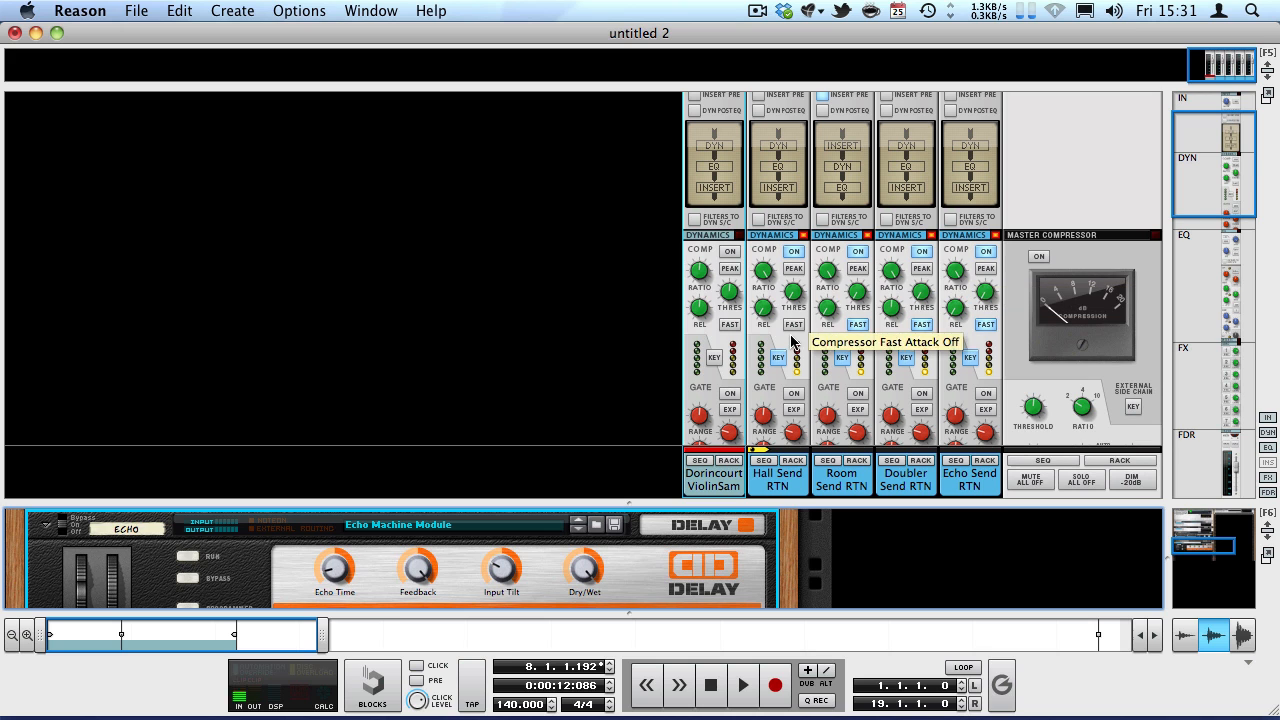
Enlarge the rack area and unfold the dynamic control combinator above Hall Send RTN with its internal devices hidden.
left_click_drag(858, 503, 822, 257)
left_click_drag(1204, 303, 1147, 273)
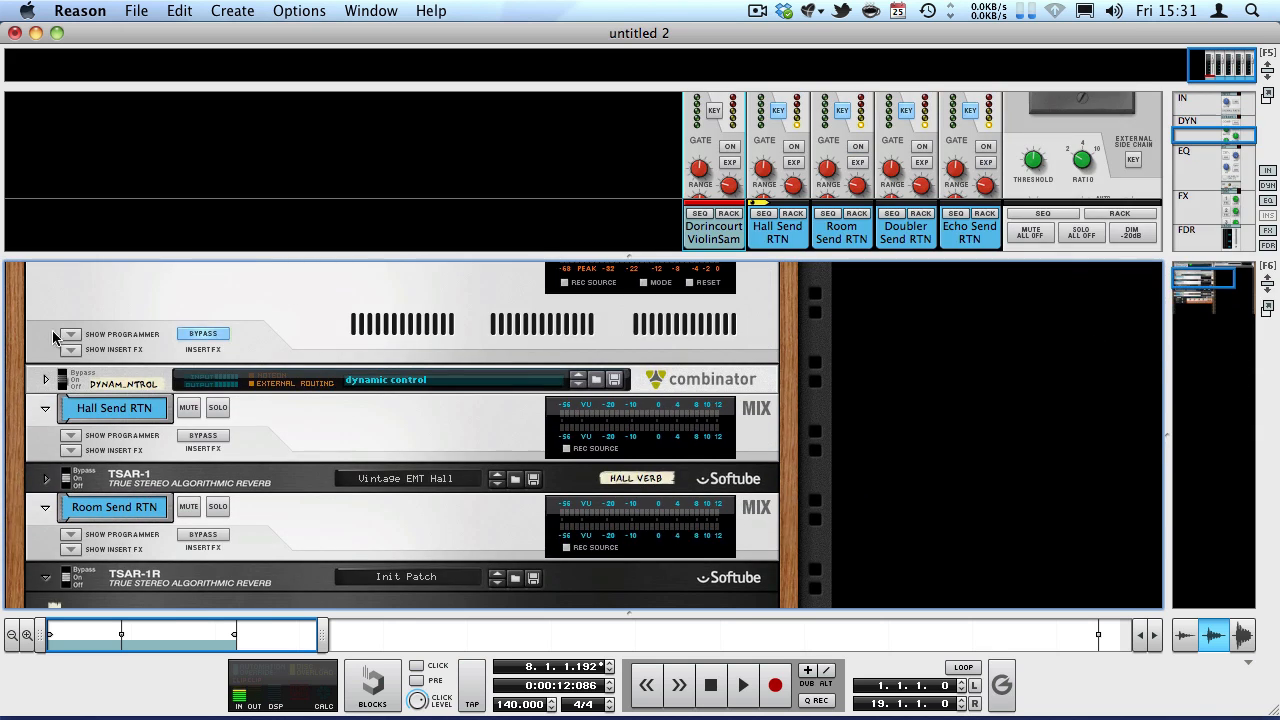
left_click(46, 381)
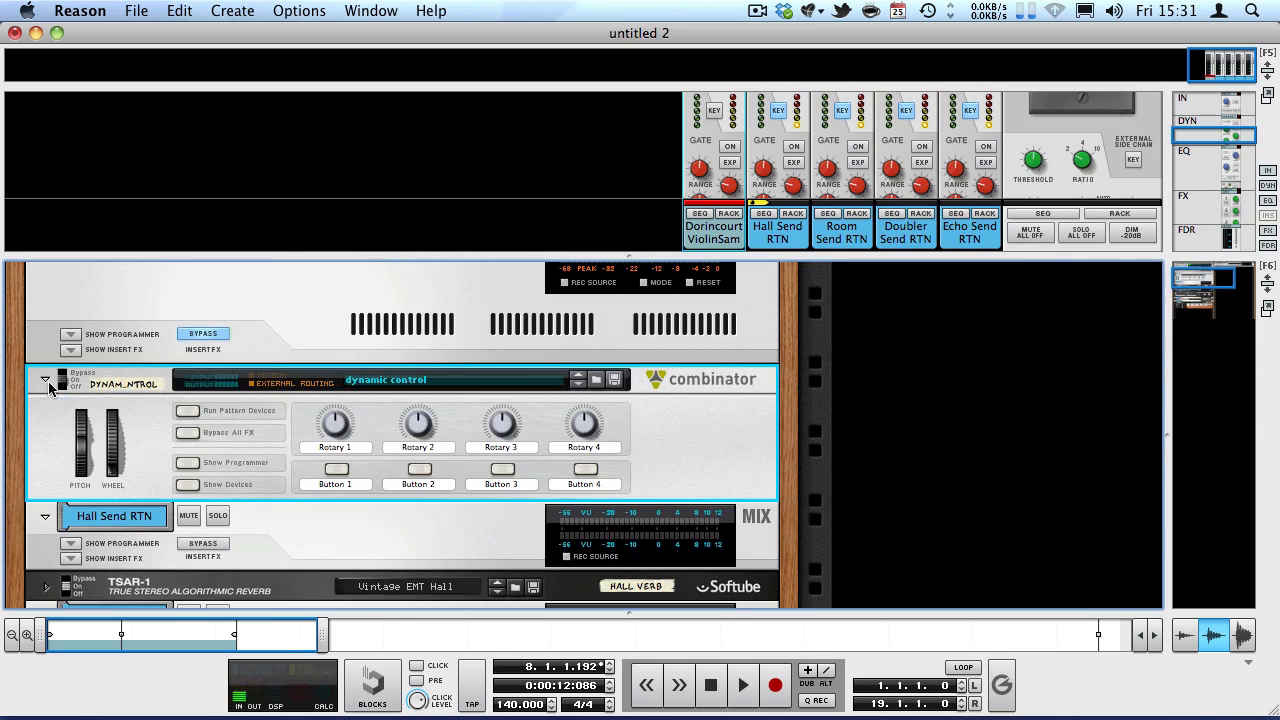
left_click(188, 486)
left_click(188, 384)
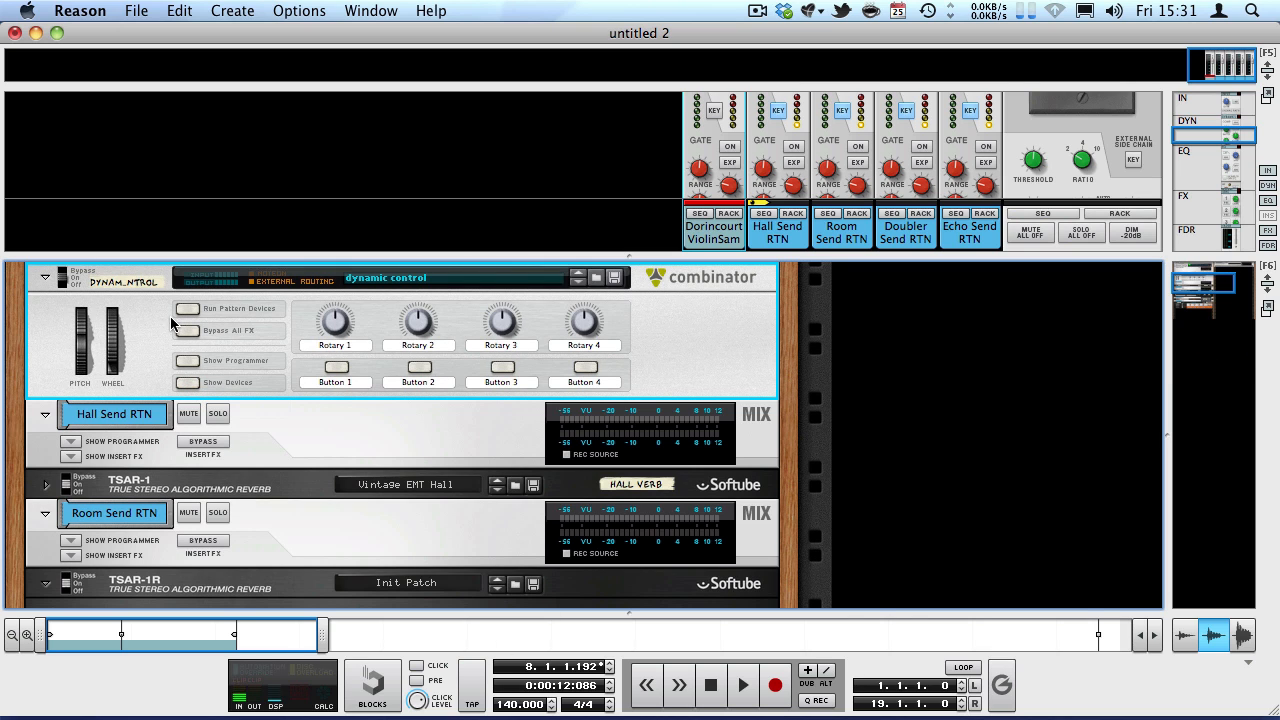
left_click_drag(733, 257, 624, 324)
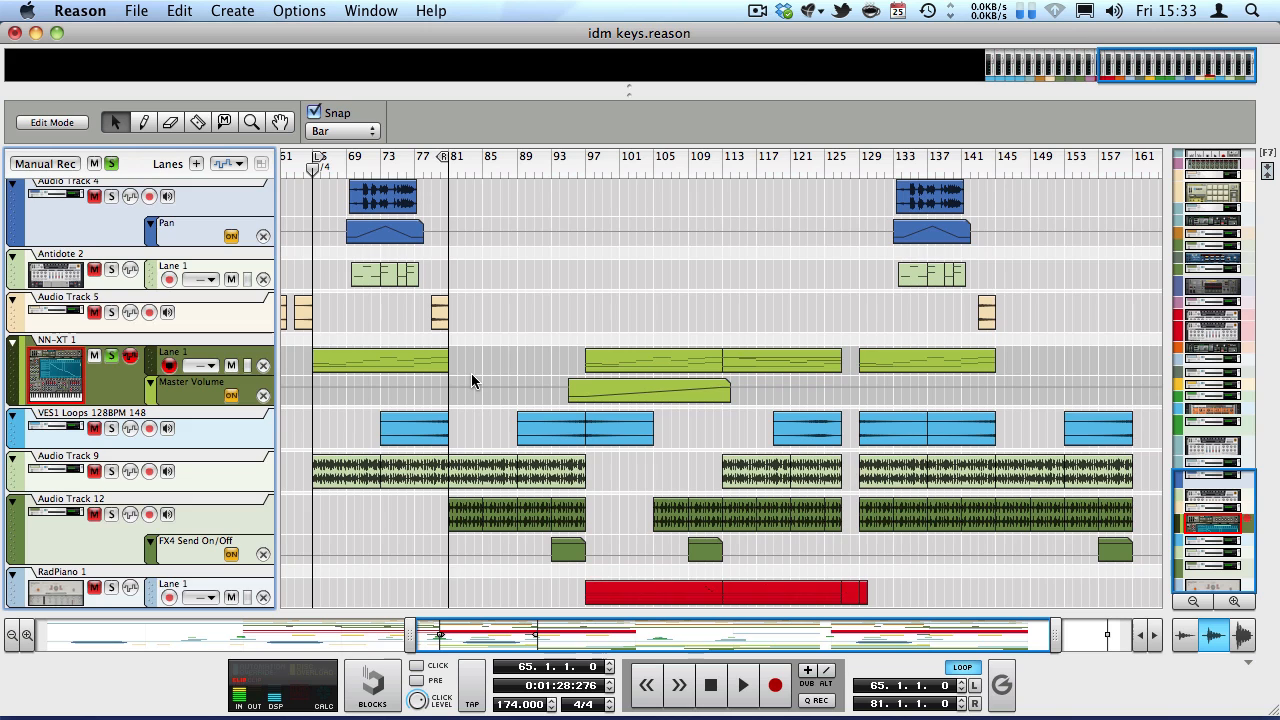
Solo the Kong 1 drum track without GhostKick in the idm keys song and play it from bar 65.
scroll(470, 380, "up", 10)
scroll(480, 380, "up", 8)
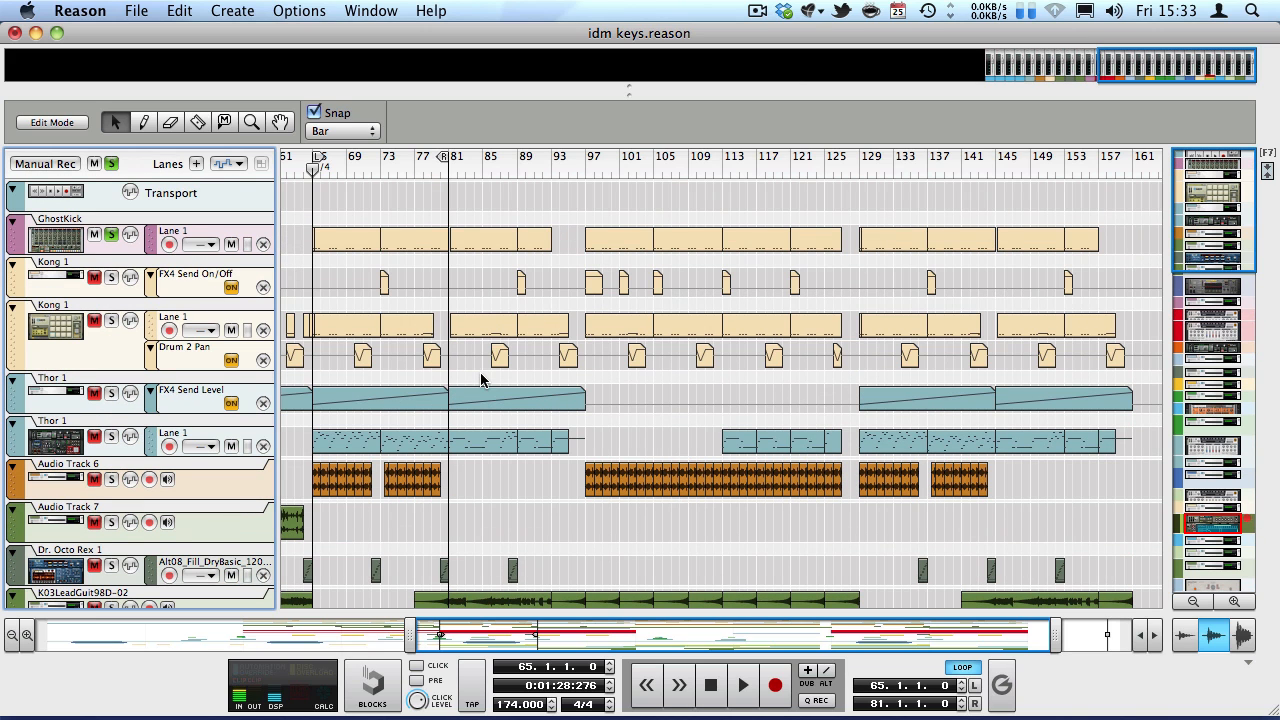
left_click(110, 321)
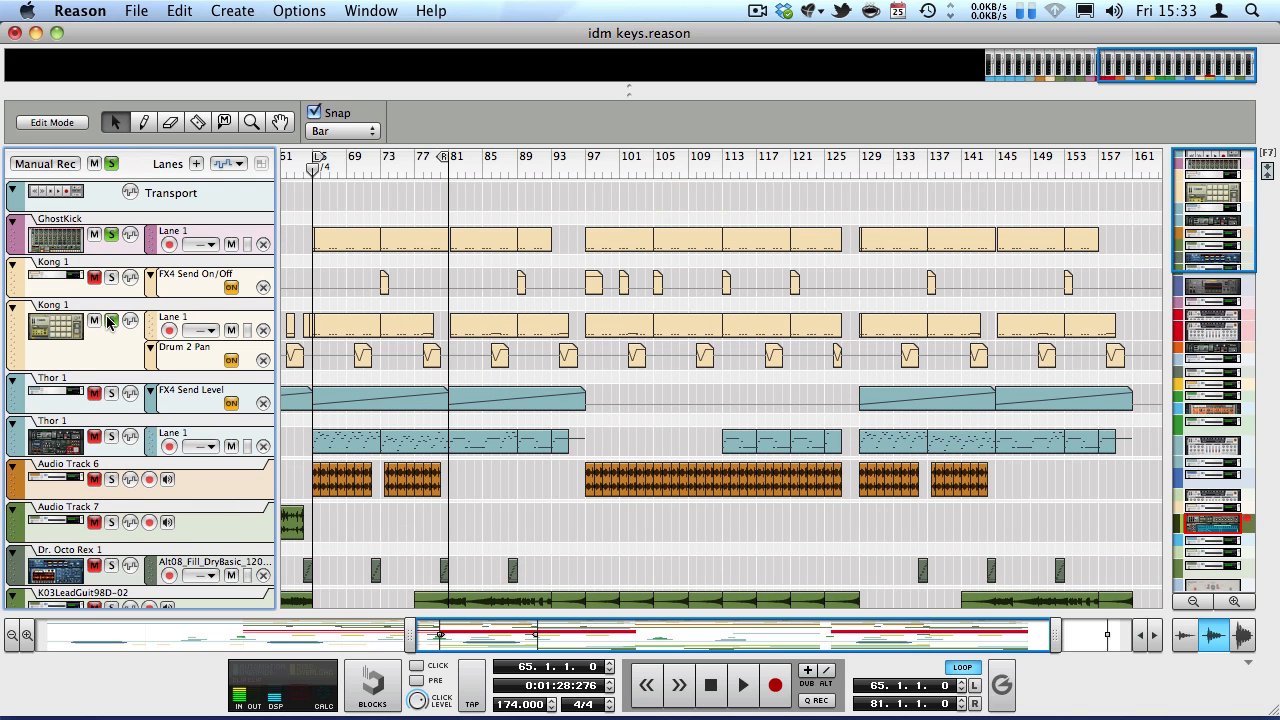
left_click(112, 237)
key("space")
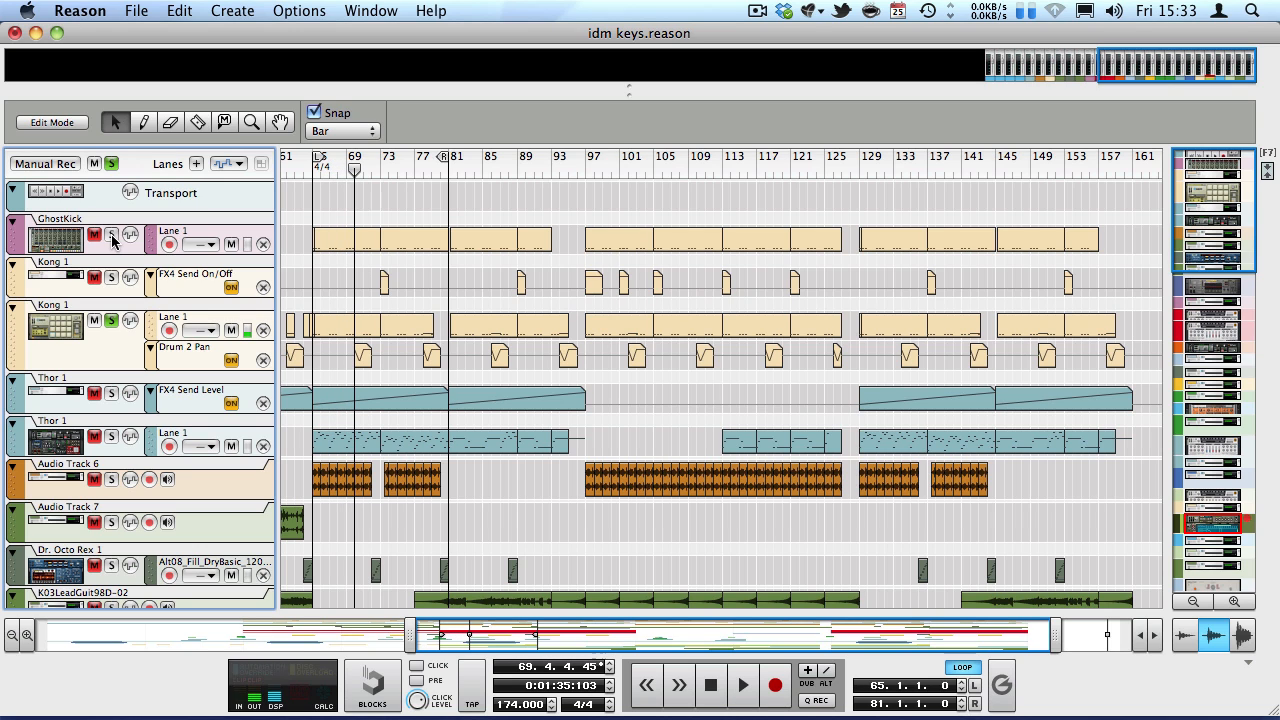
Solo GhostKick alongside Kong 1, play both from bar 65 and stop playback.
left_click(111, 236)
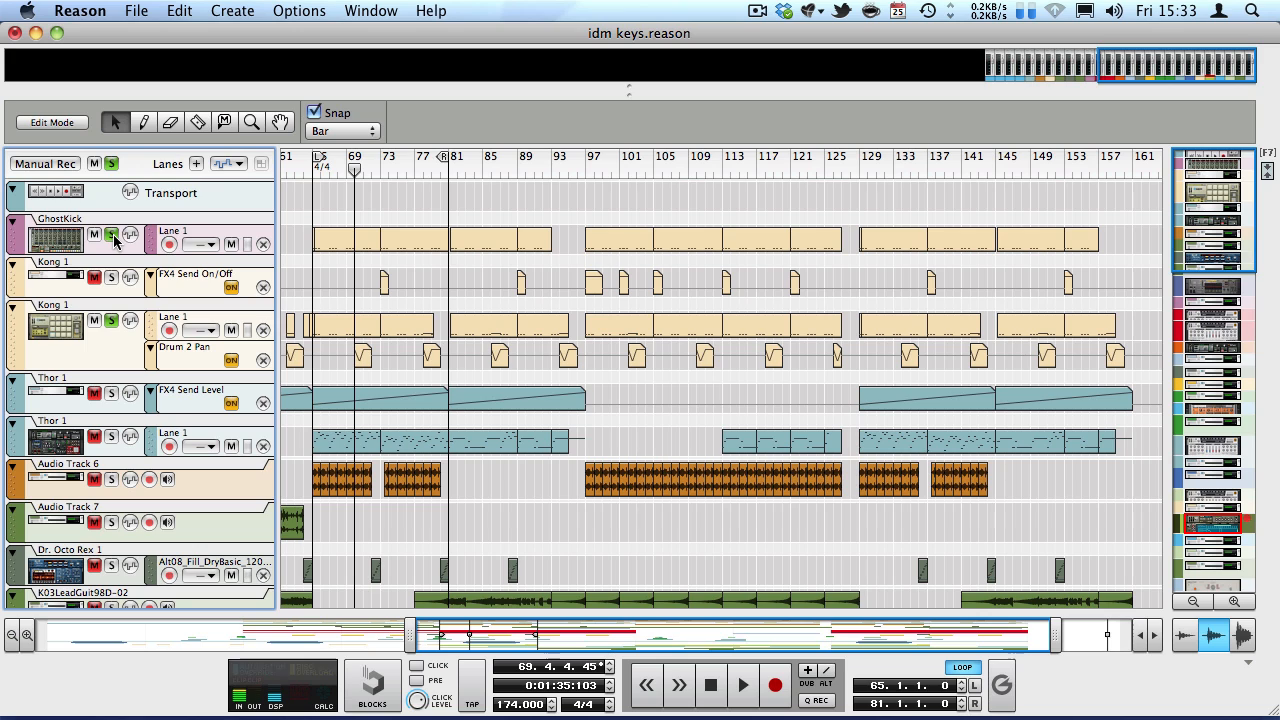
key("shift+Return")
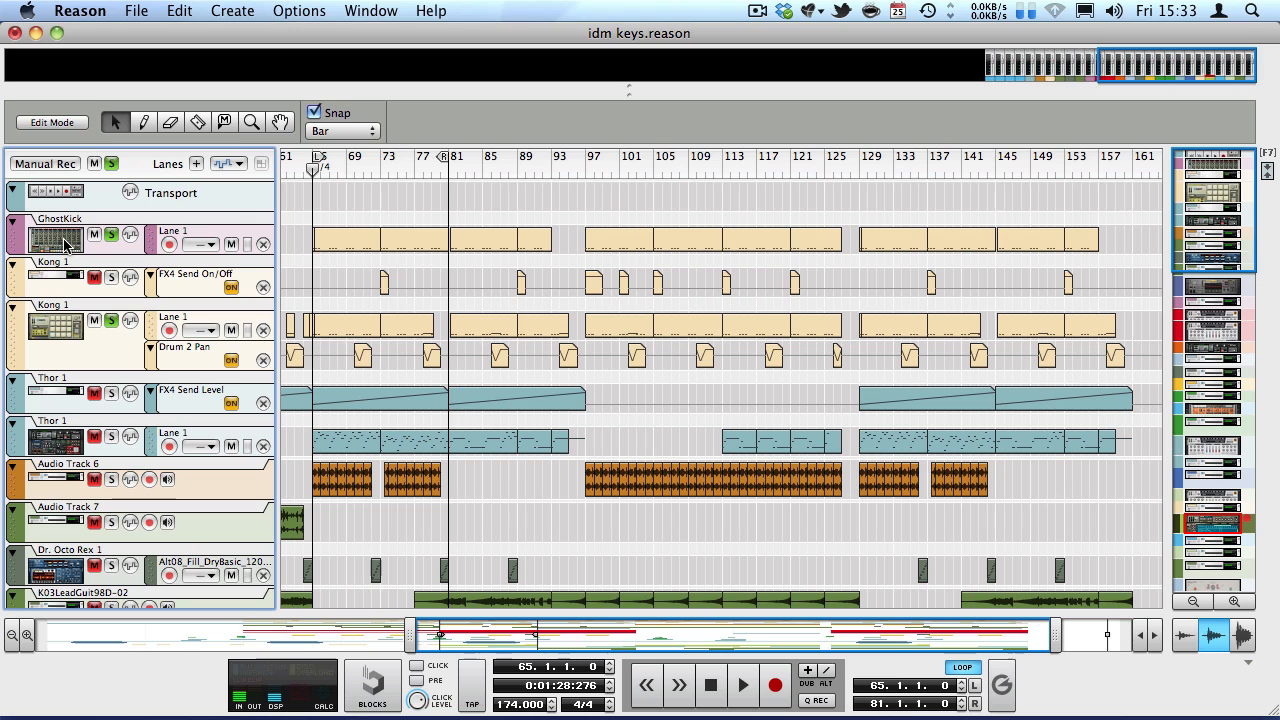
key("space")
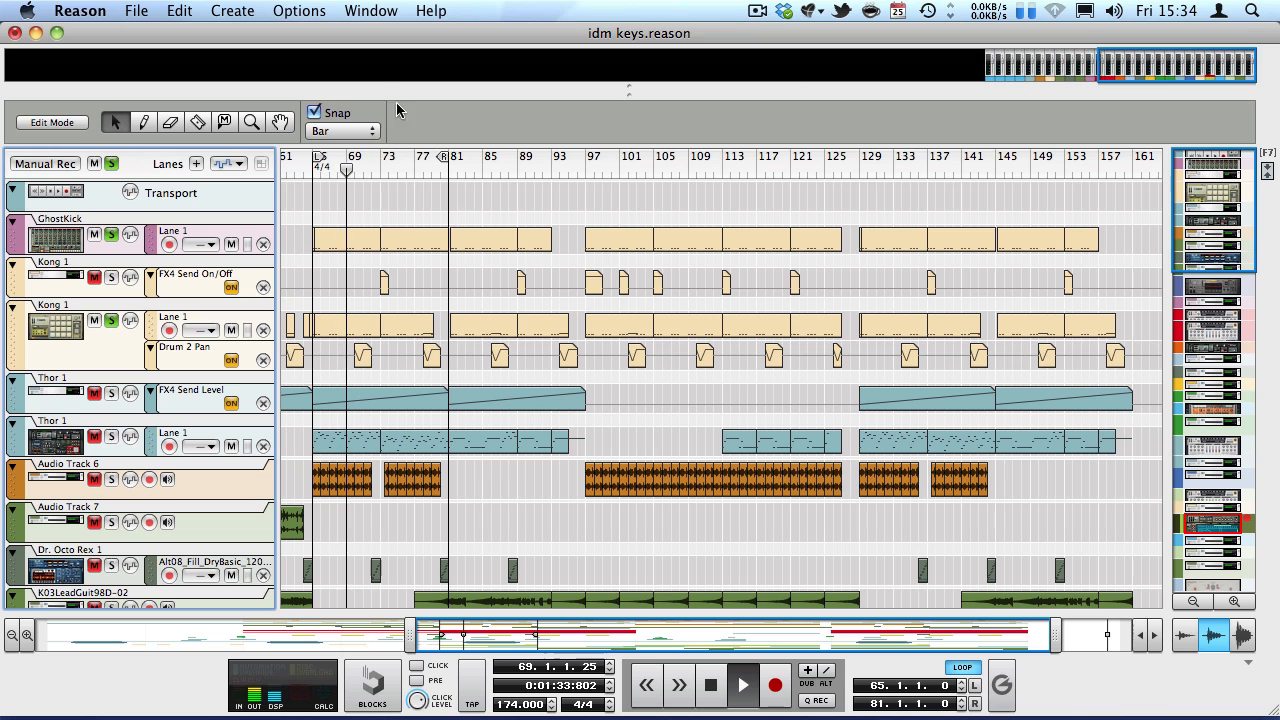
key("space")
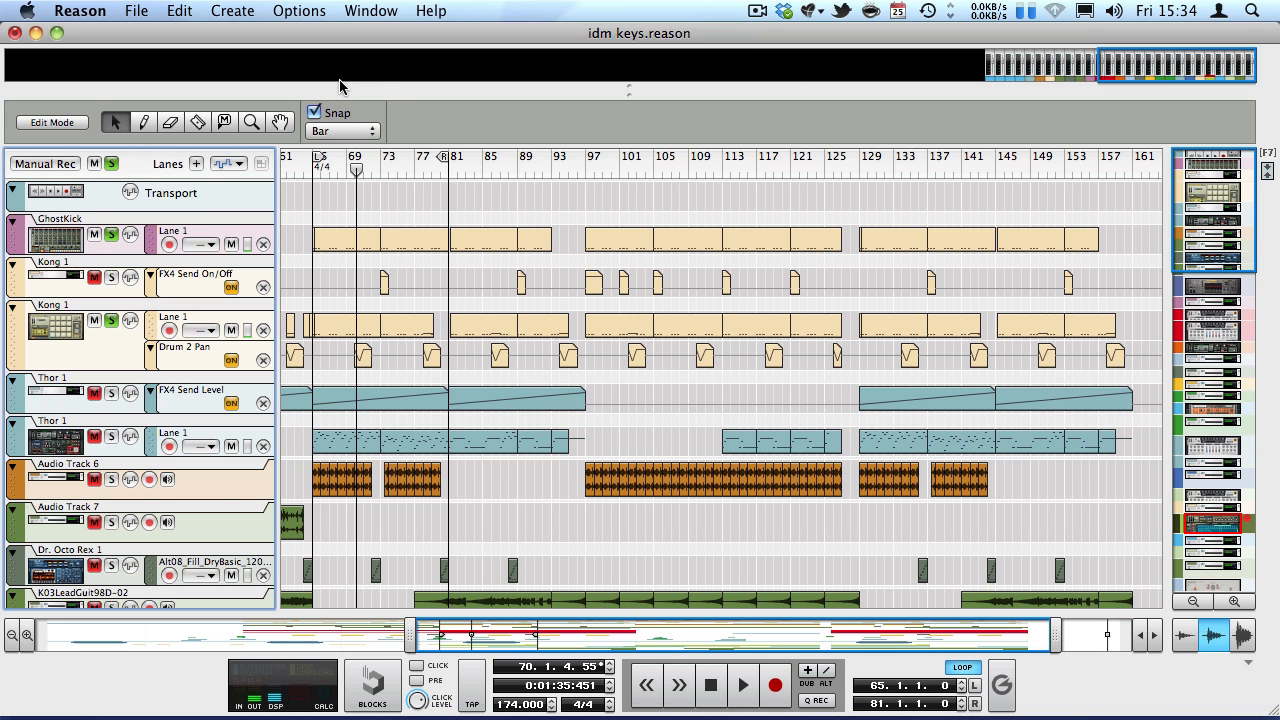
Open the mixer above the sequencer and bring the sends of the four return channels into view.
left_click_drag(334, 88, 458, 440)
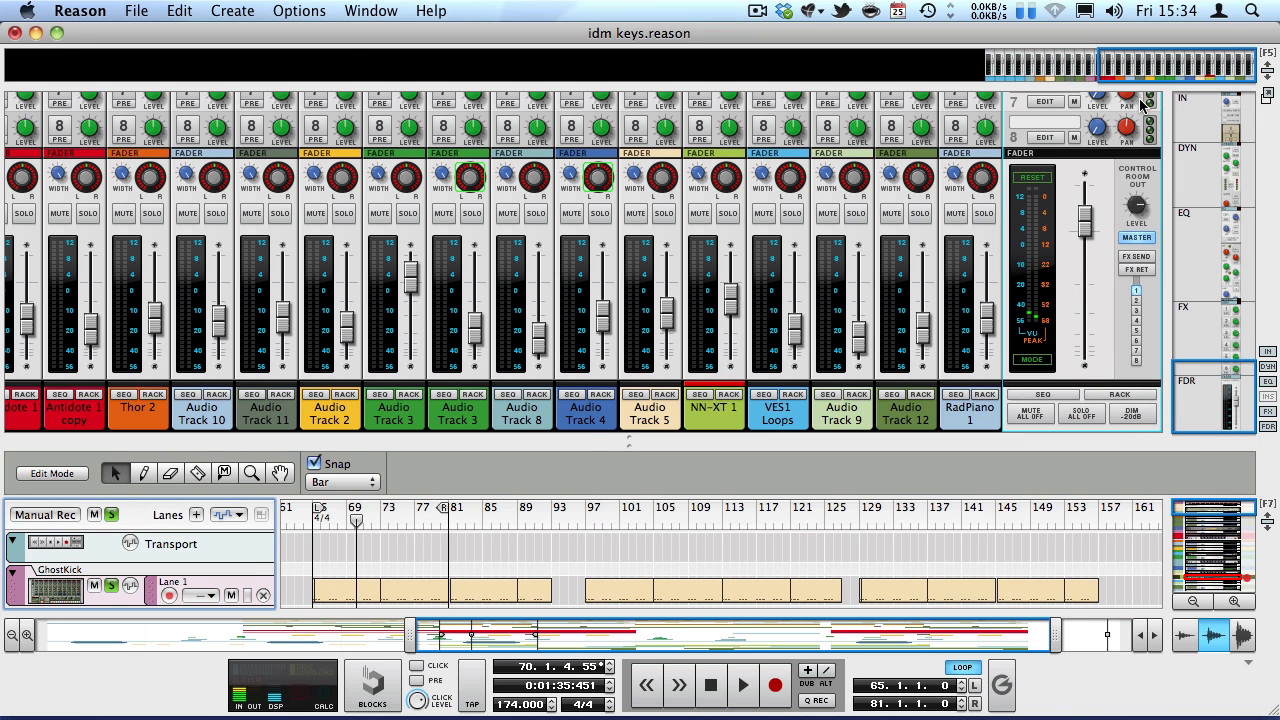
left_click_drag(1136, 72, 1006, 66)
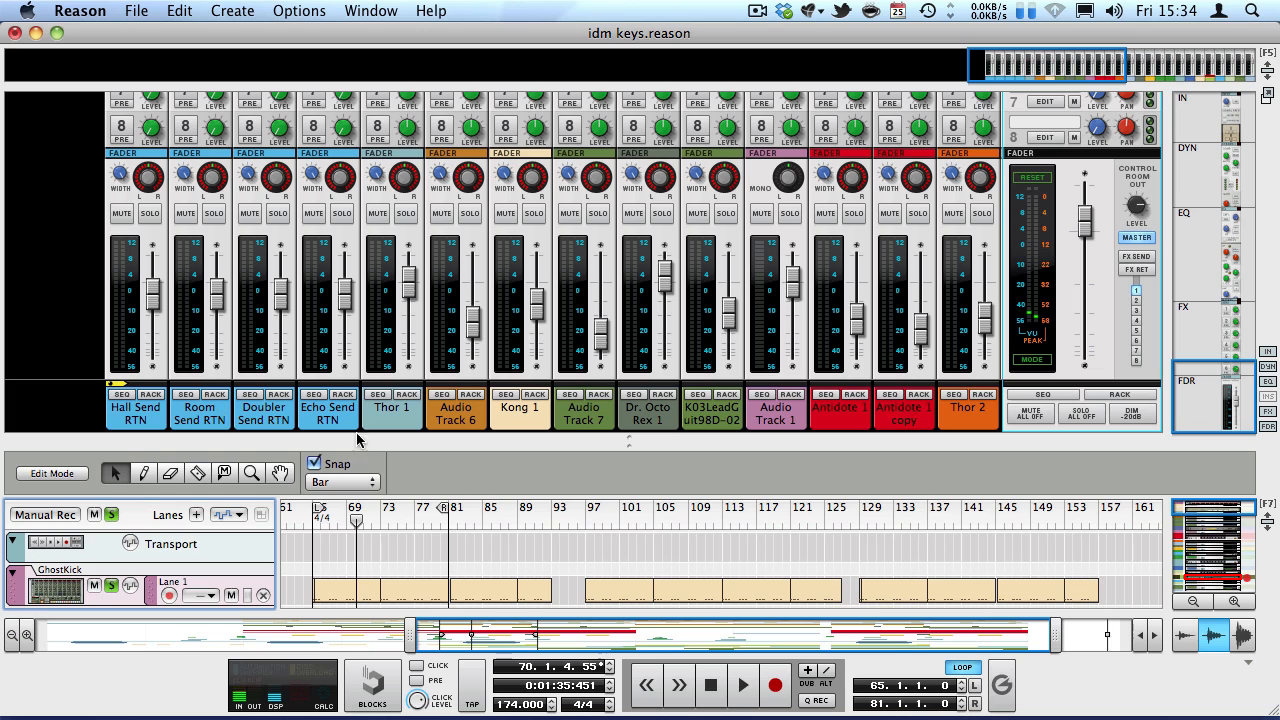
scroll(185, 368, "up", 15)
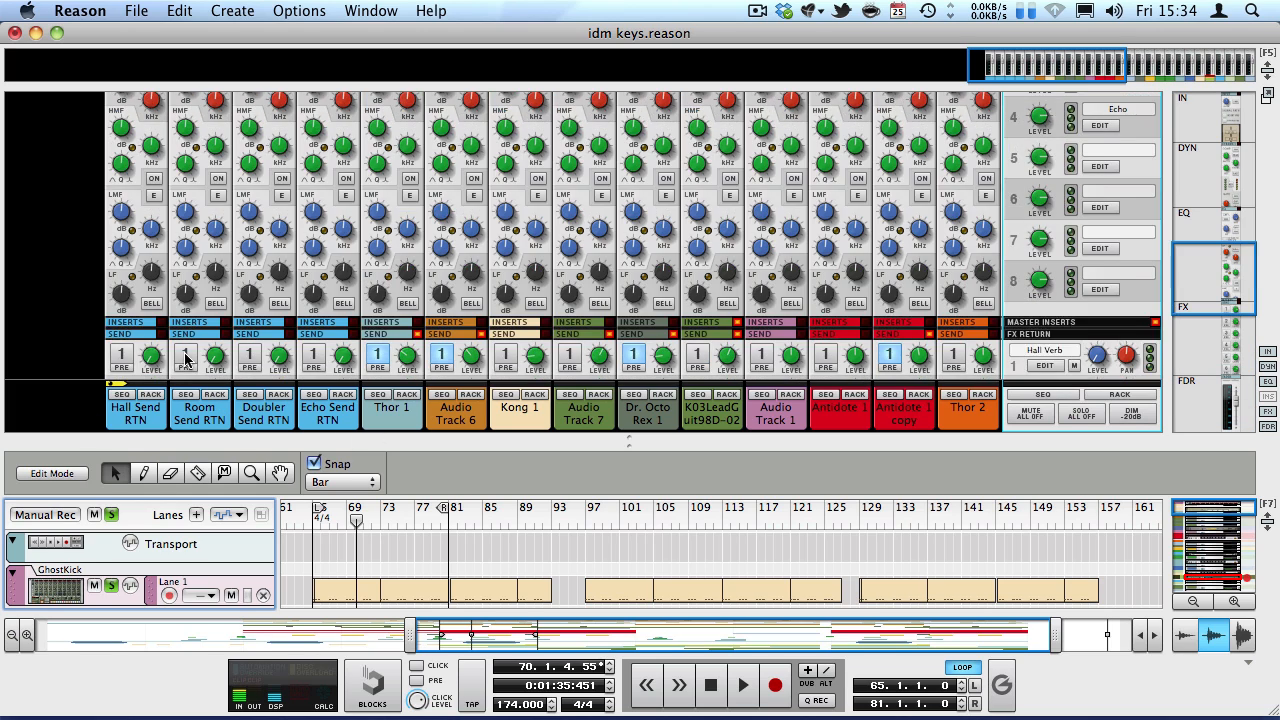
Play from bar 65 and compare the sound with the Echo Send RTN compressor switched off and back on.
key("shift+Return")
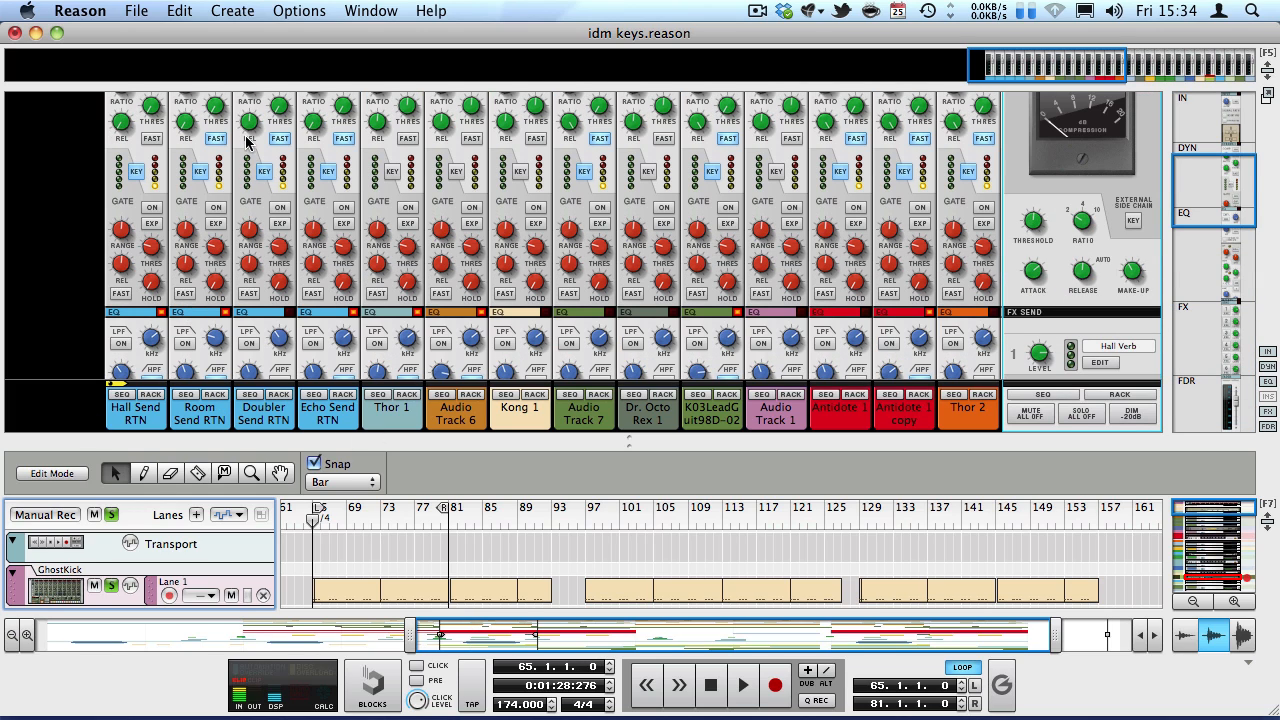
key("space")
scroll(417, 210, "up", 3)
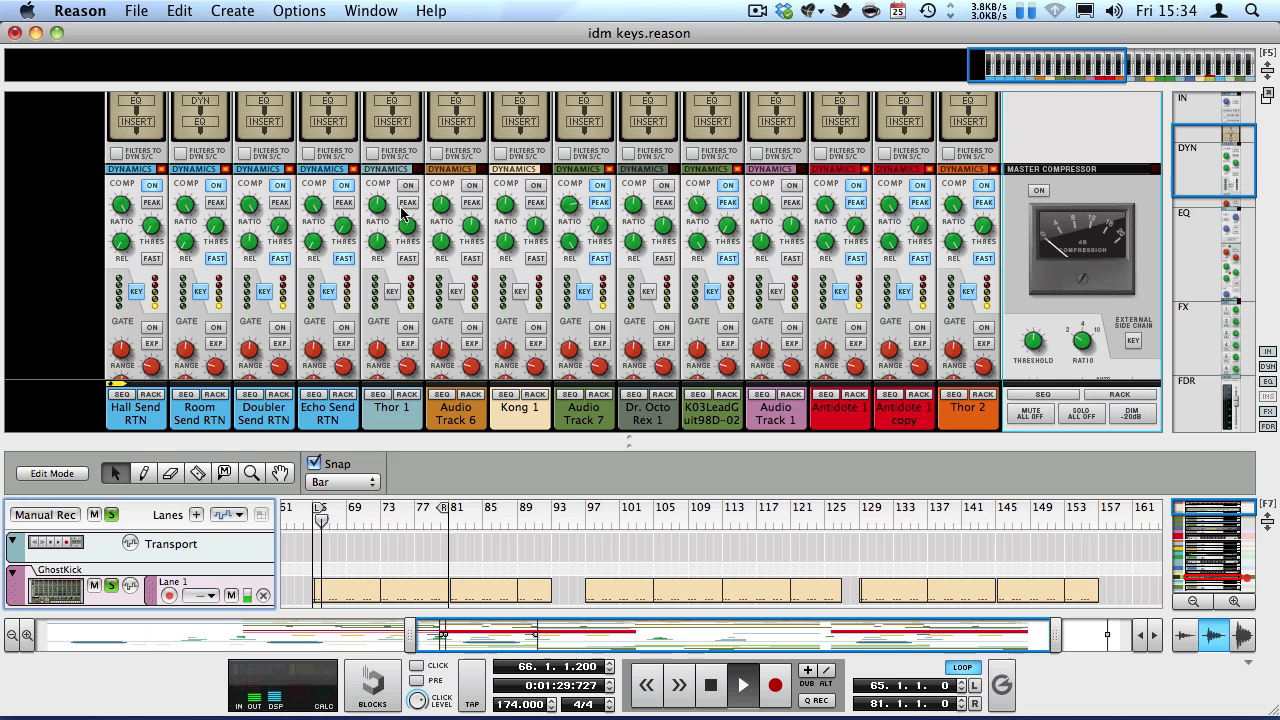
left_click(344, 187)
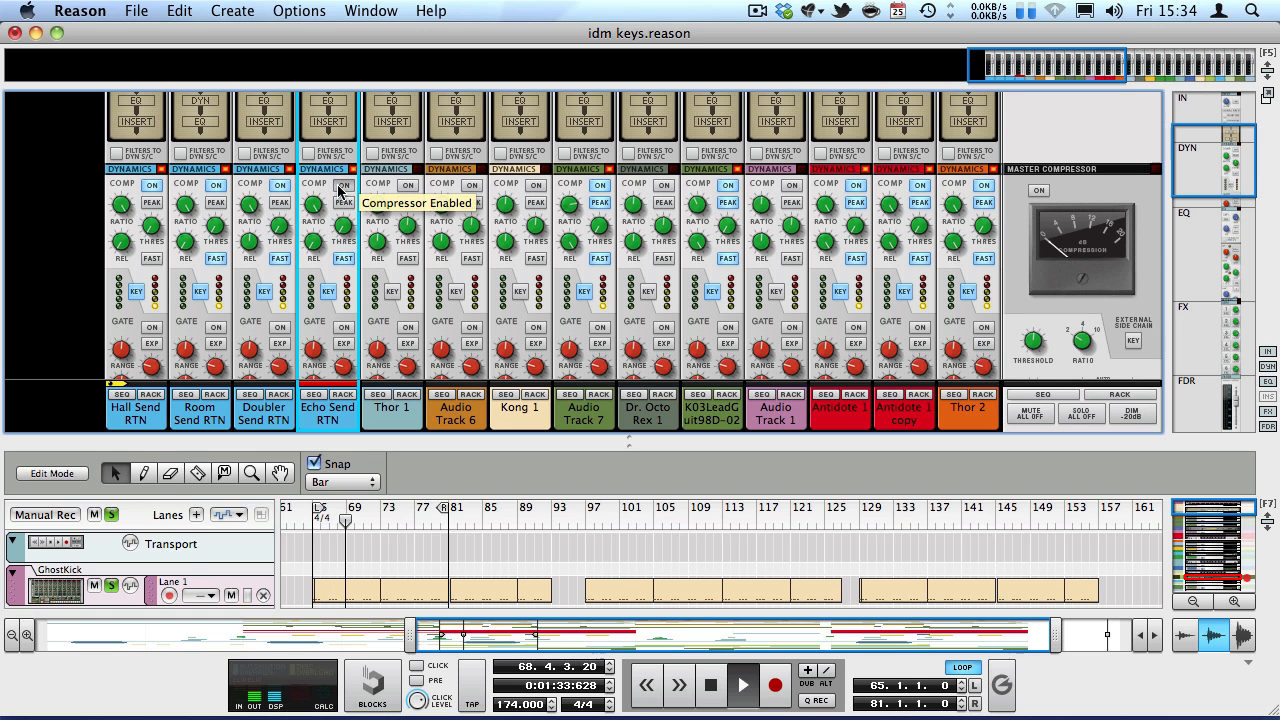
left_click(341, 187)
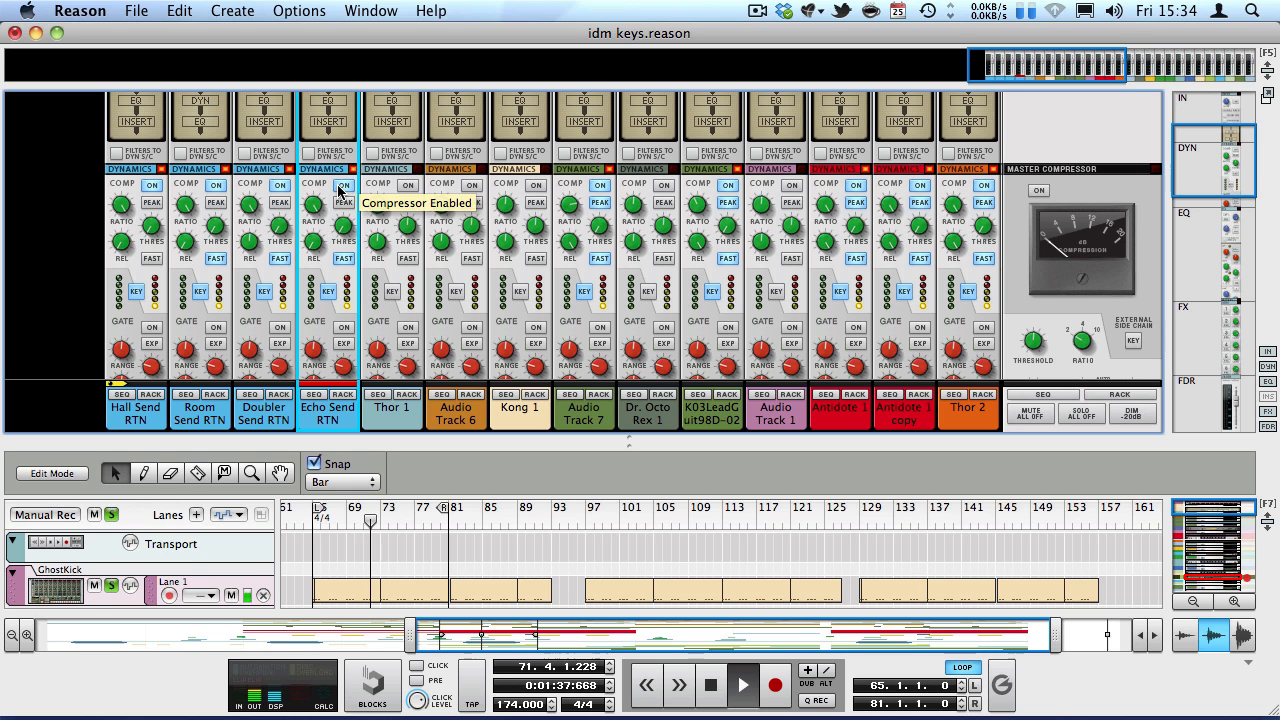
key("space")
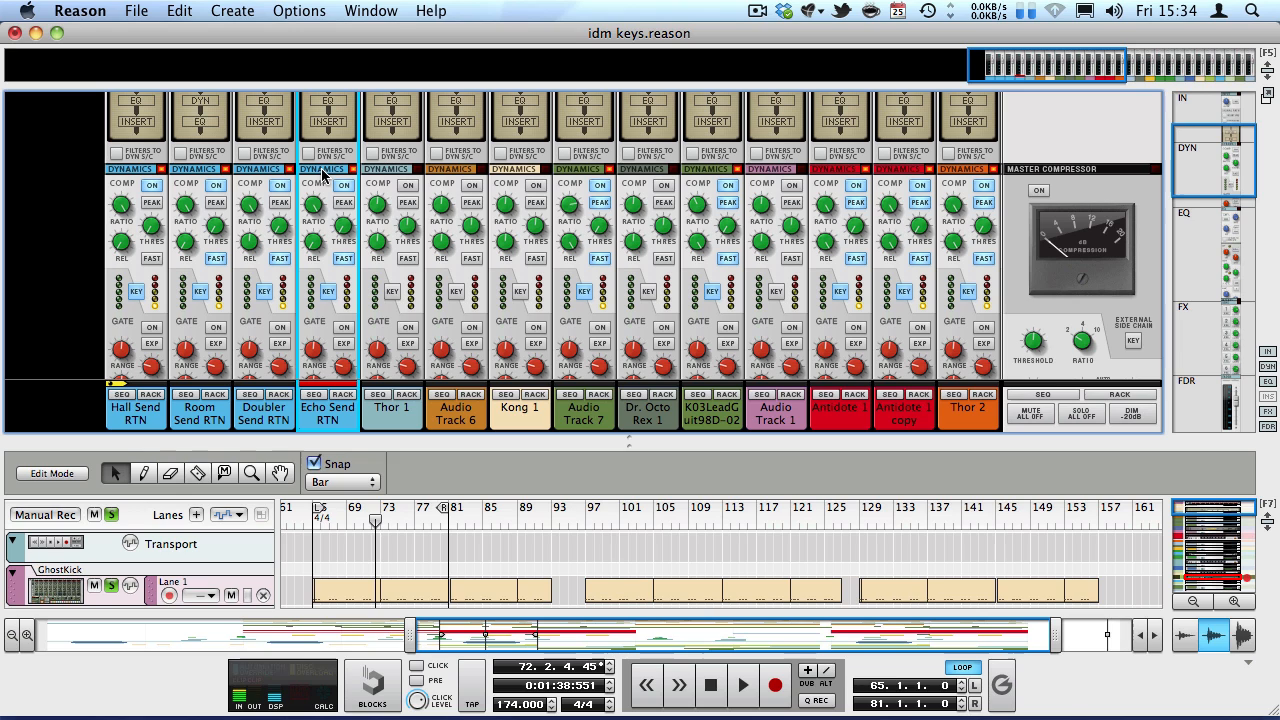
Enlarge the sequencer below the mixer faders and return the song position to bar 65.
scroll(322, 165, "down", 5)
scroll(322, 175, "down", 5)
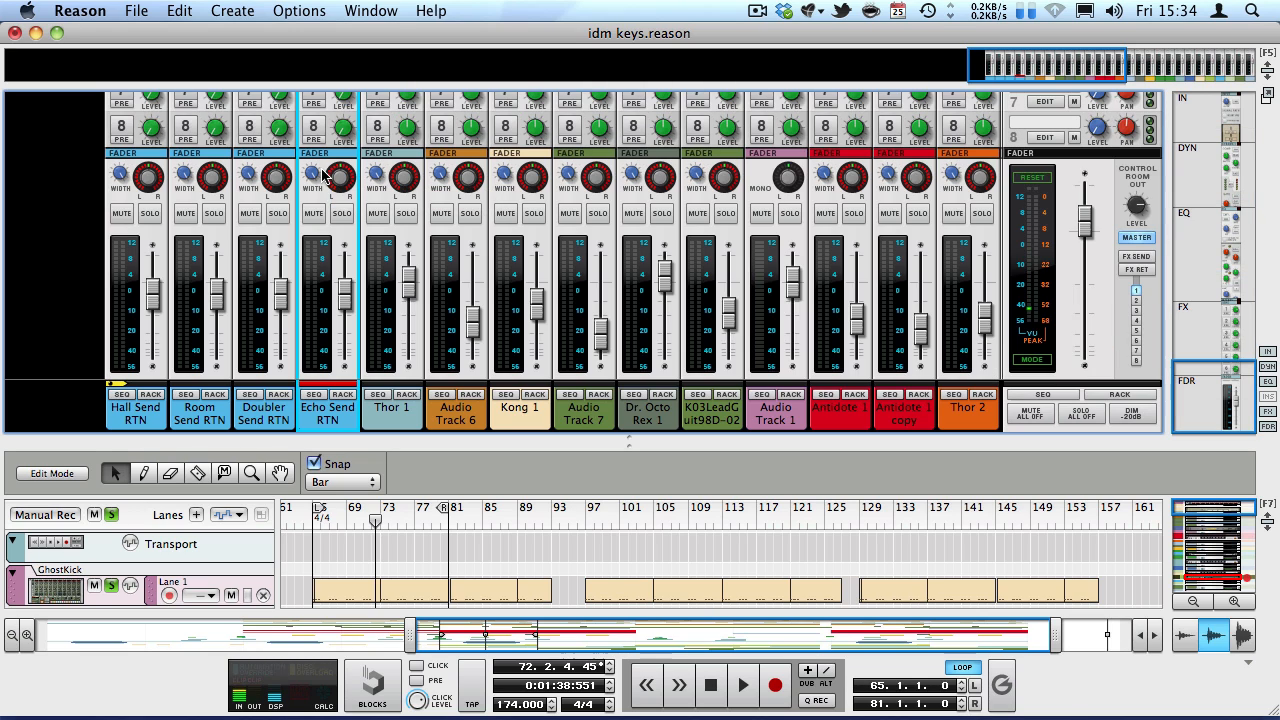
left_click_drag(311, 446, 292, 256)
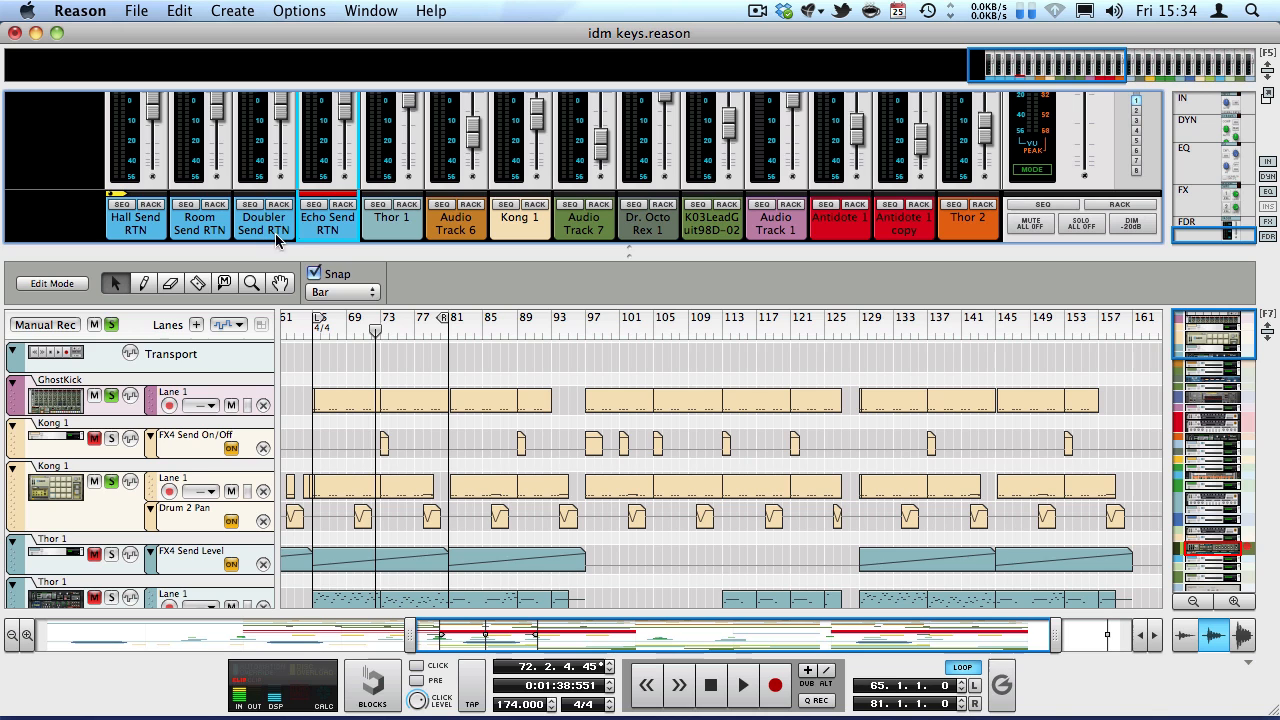
left_click(314, 333)
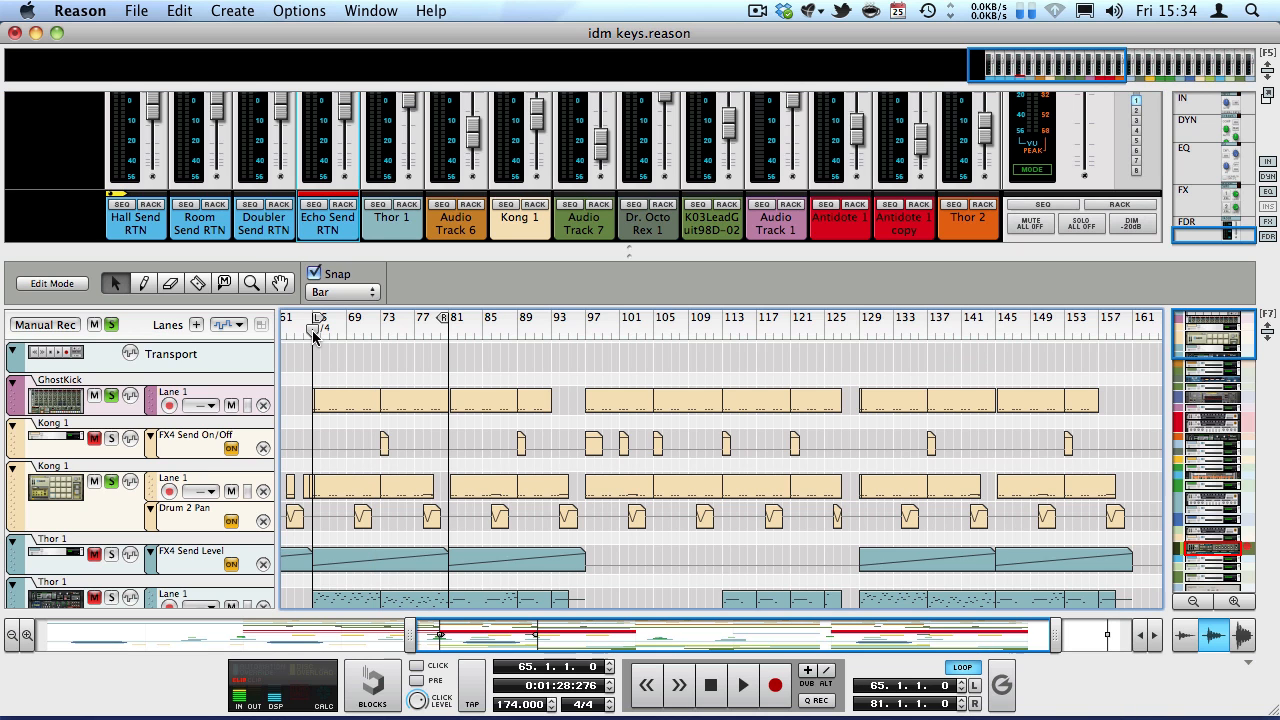